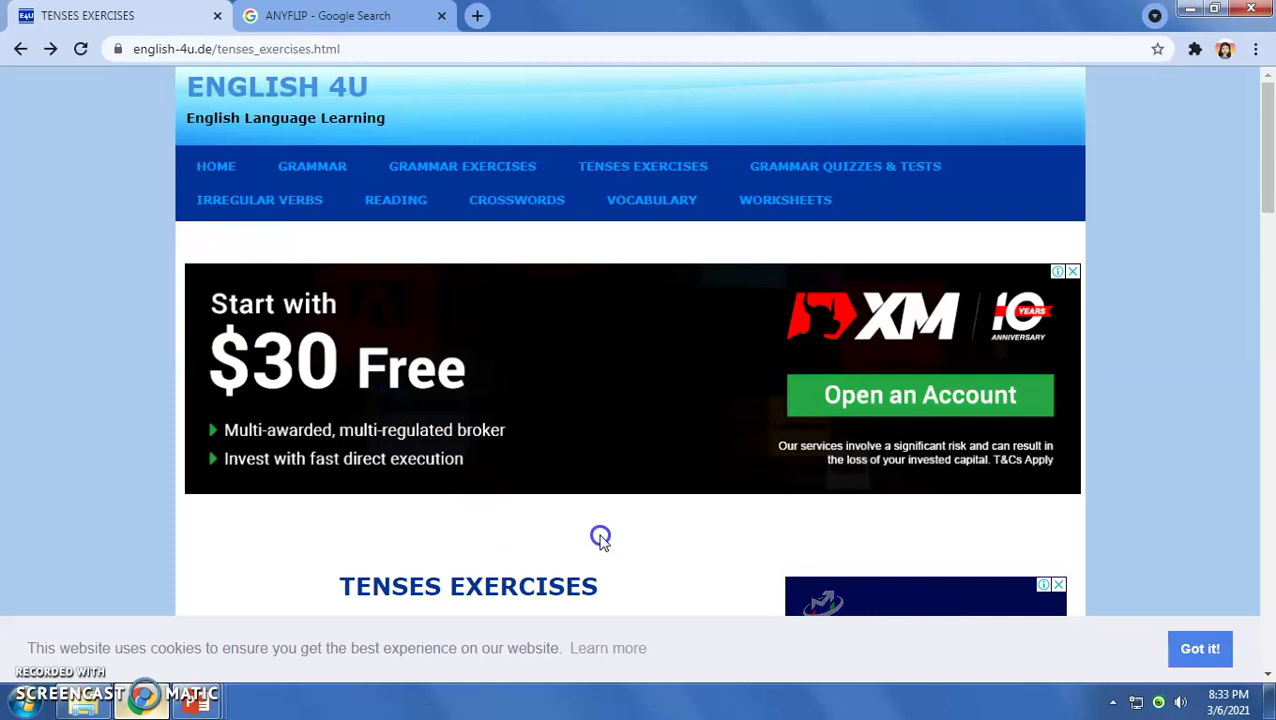
- Open the Present Simple 1 beginner exercise and bring all fifteen sentences into view
scroll(600, 538, up, 1)
scroll(600, 538, down, 3)
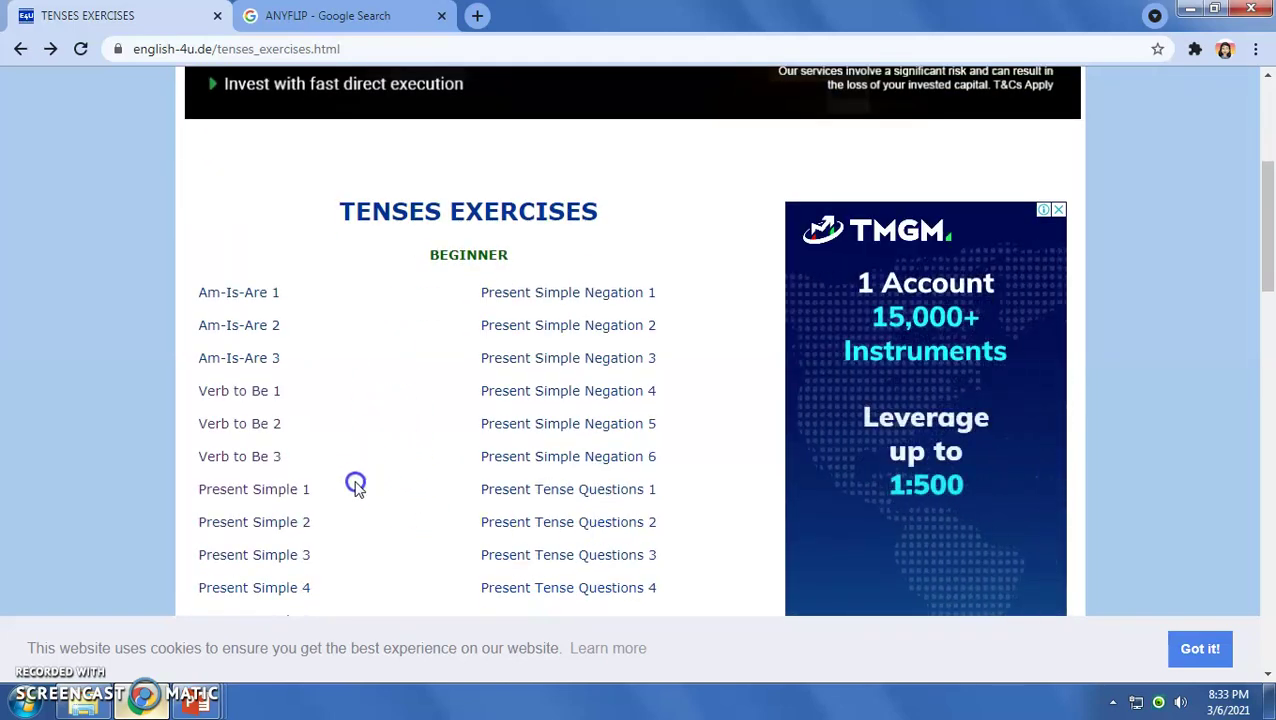
click(237, 494)
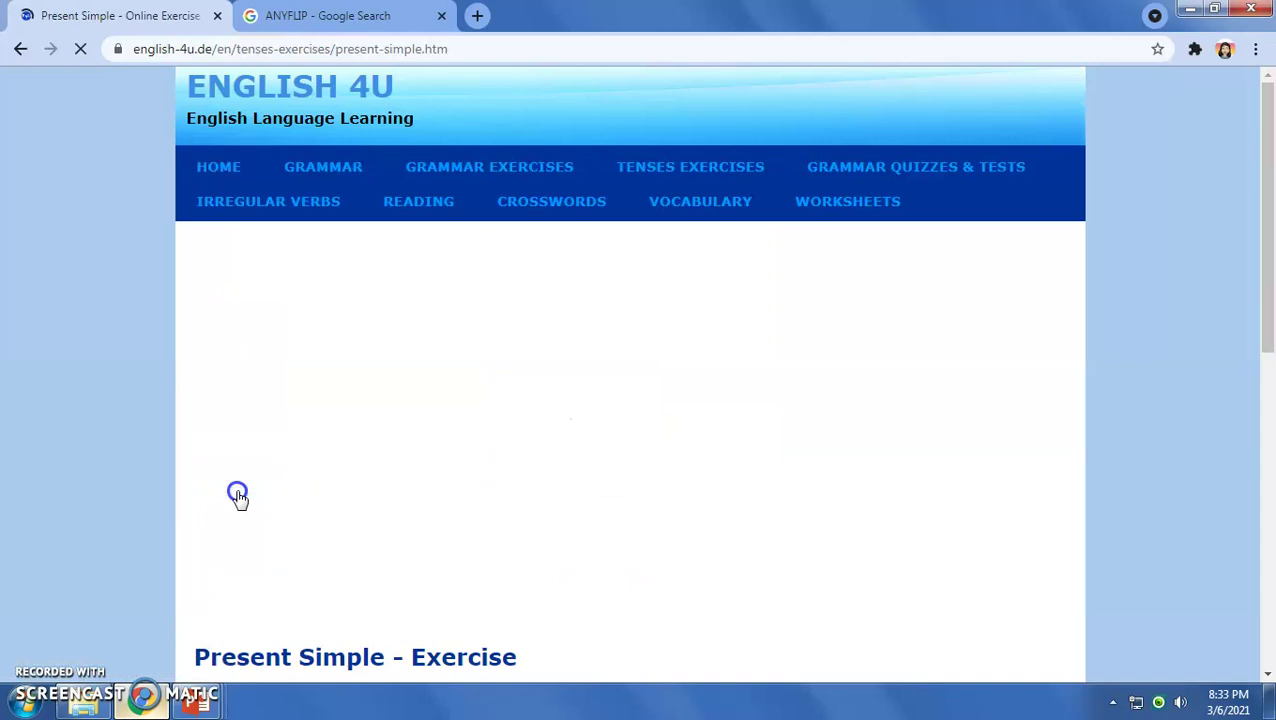
scroll(386, 458, down, 5)
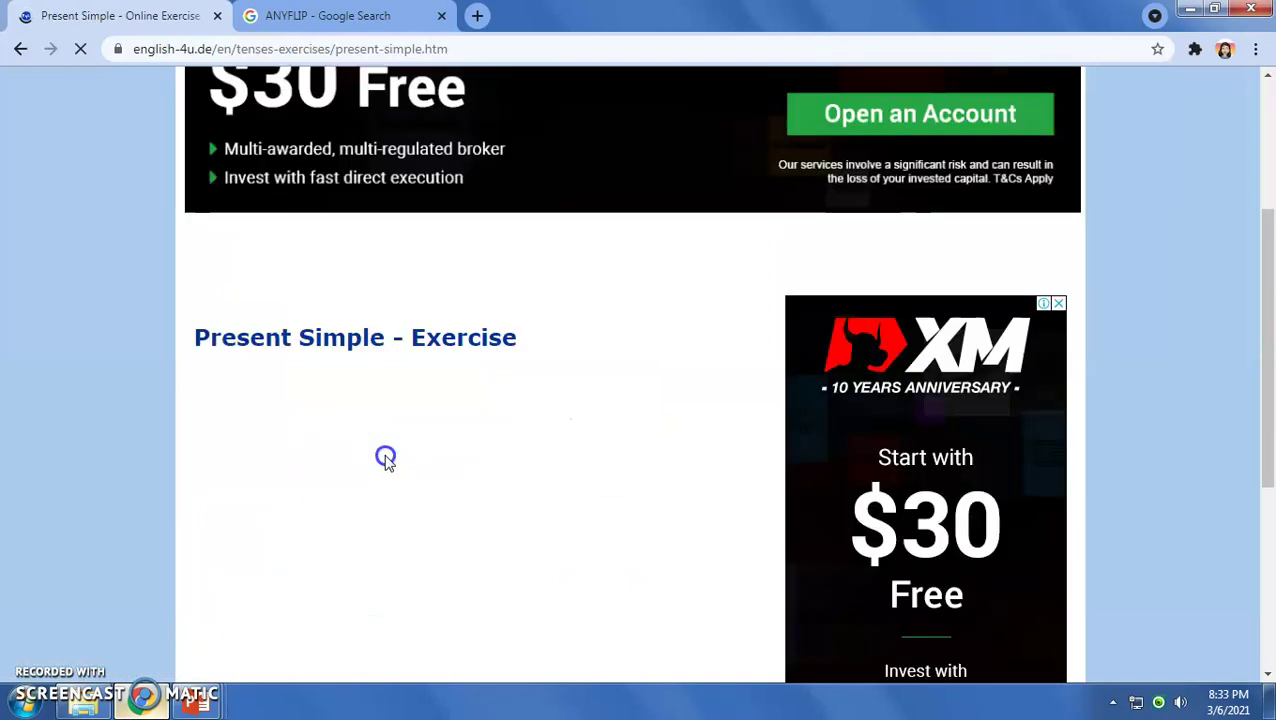
scroll(389, 458, down, 2)
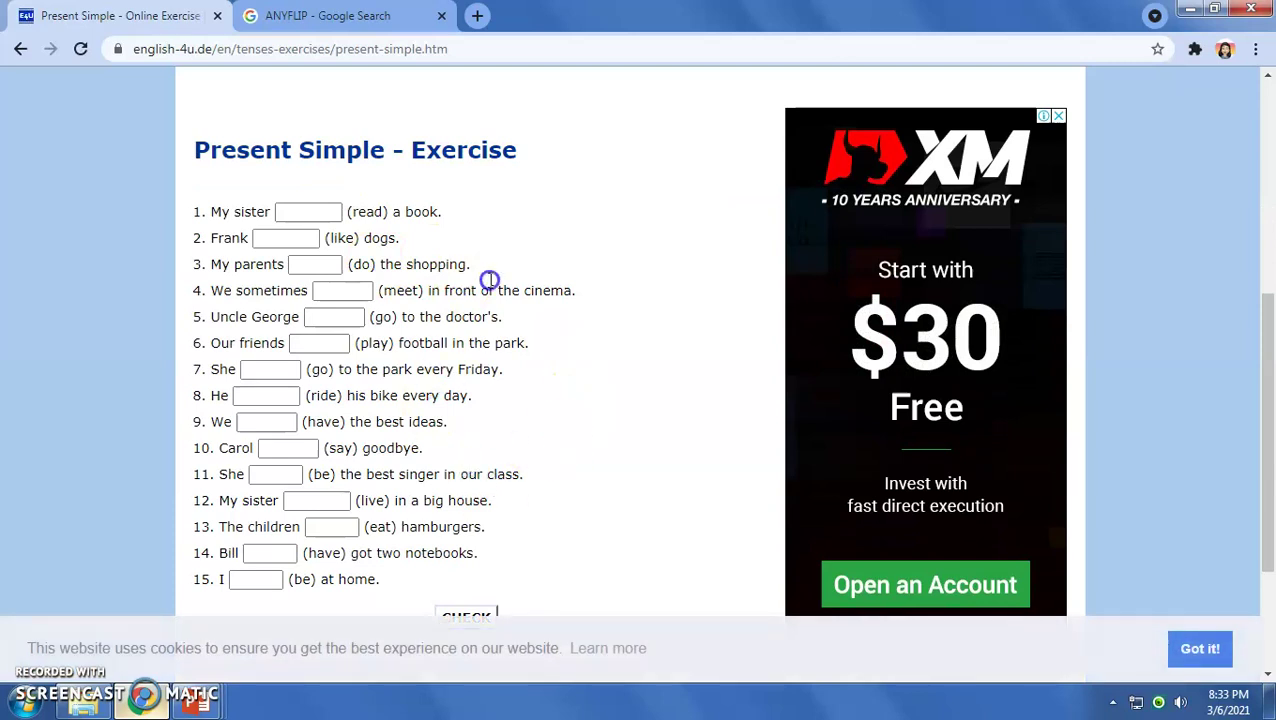
scroll(660, 295, down, 1)
scroll(666, 299, up, 1)
scroll(666, 299, down, 1)
scroll(666, 299, up, 1)
scroll(666, 299, down, 1)
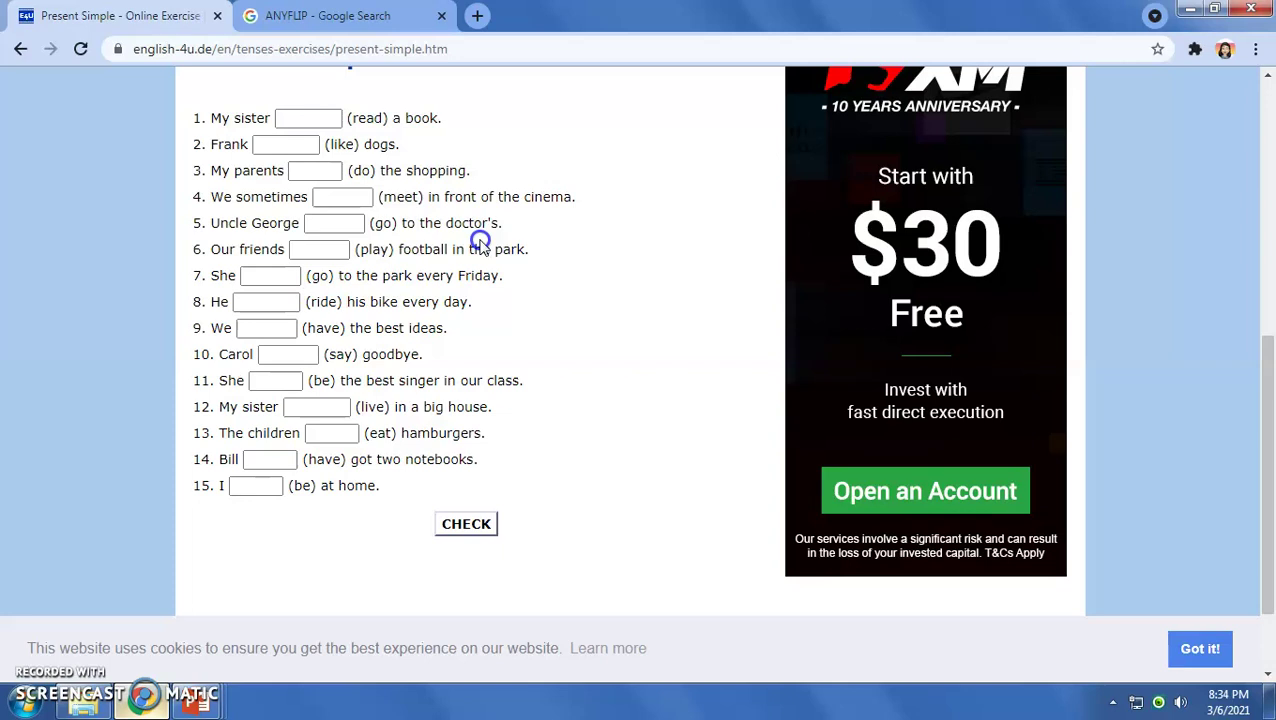
- Launch Paint and paste the captured screenshot of the Present Simple exercise page into the blank canvas
click(56, 585)
click(28, 710)
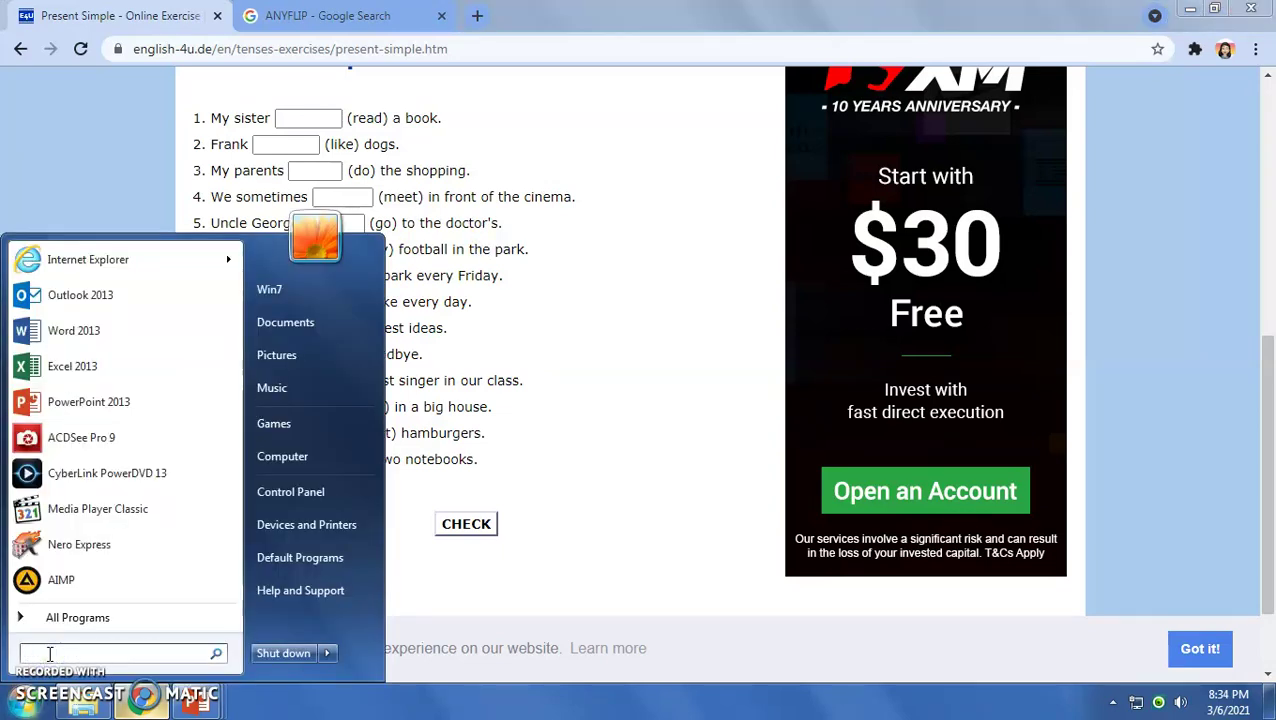
text(PAINT)
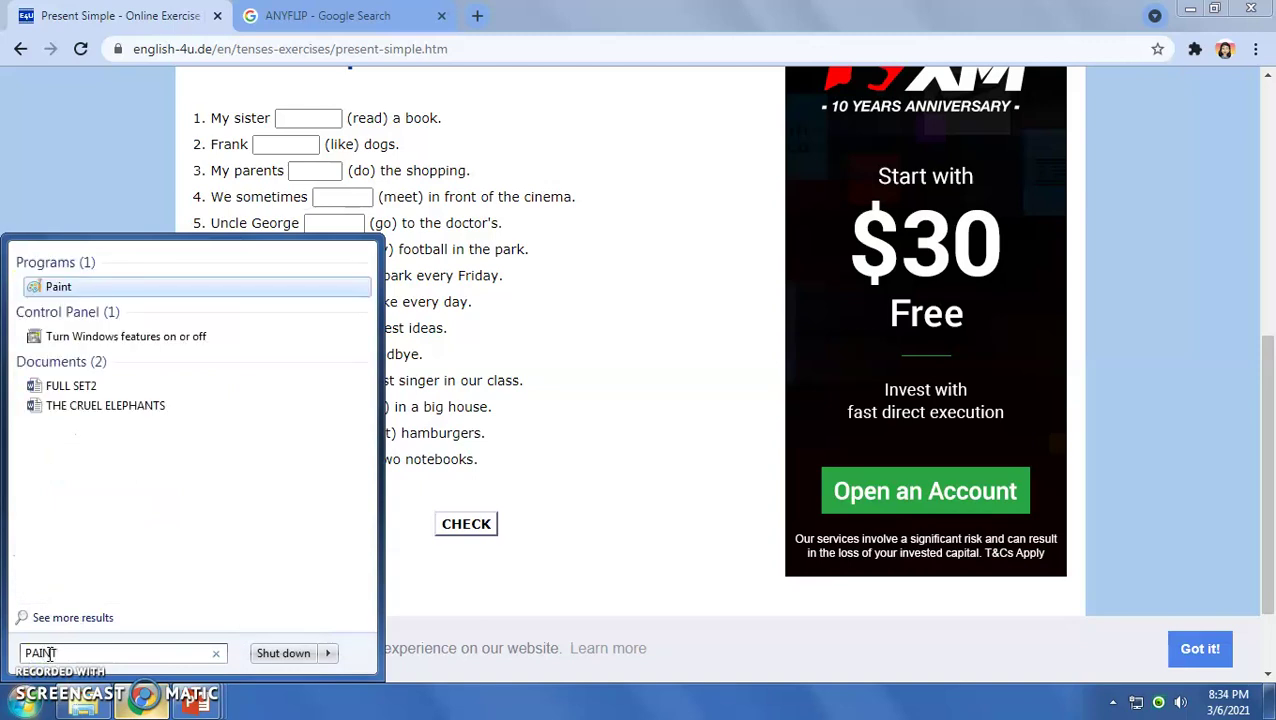
key(Return)
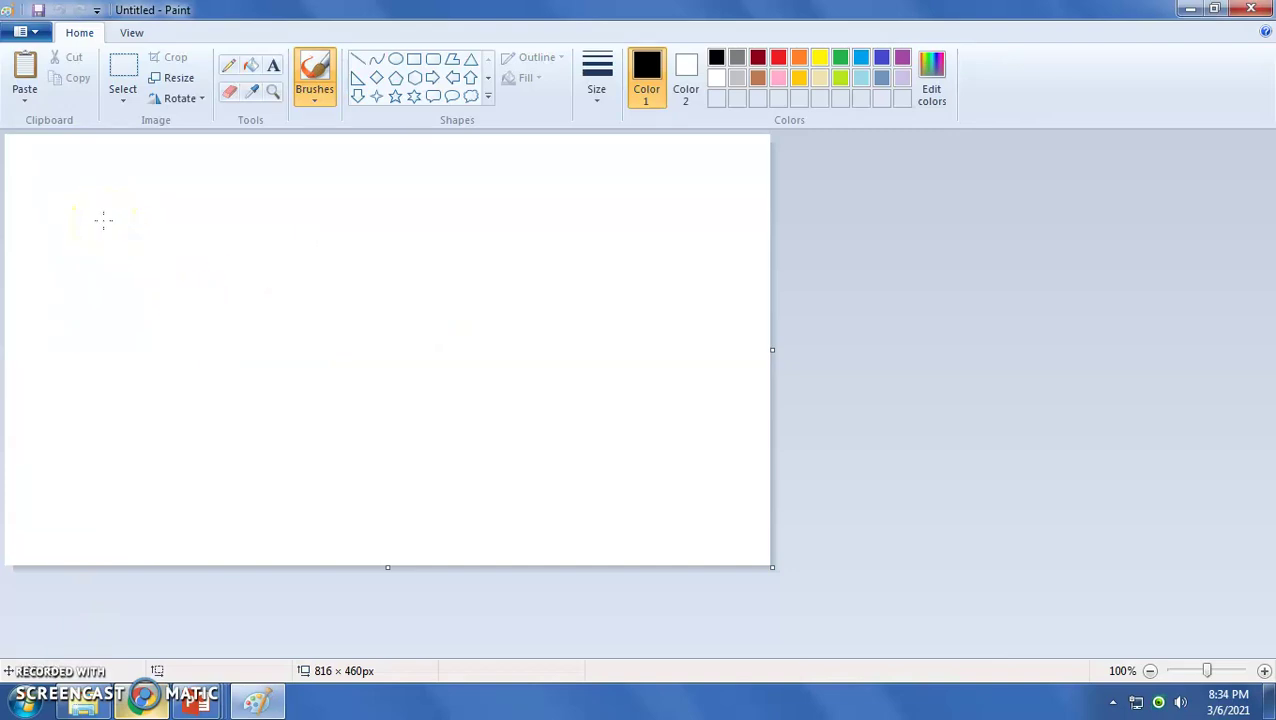
click(25, 70)
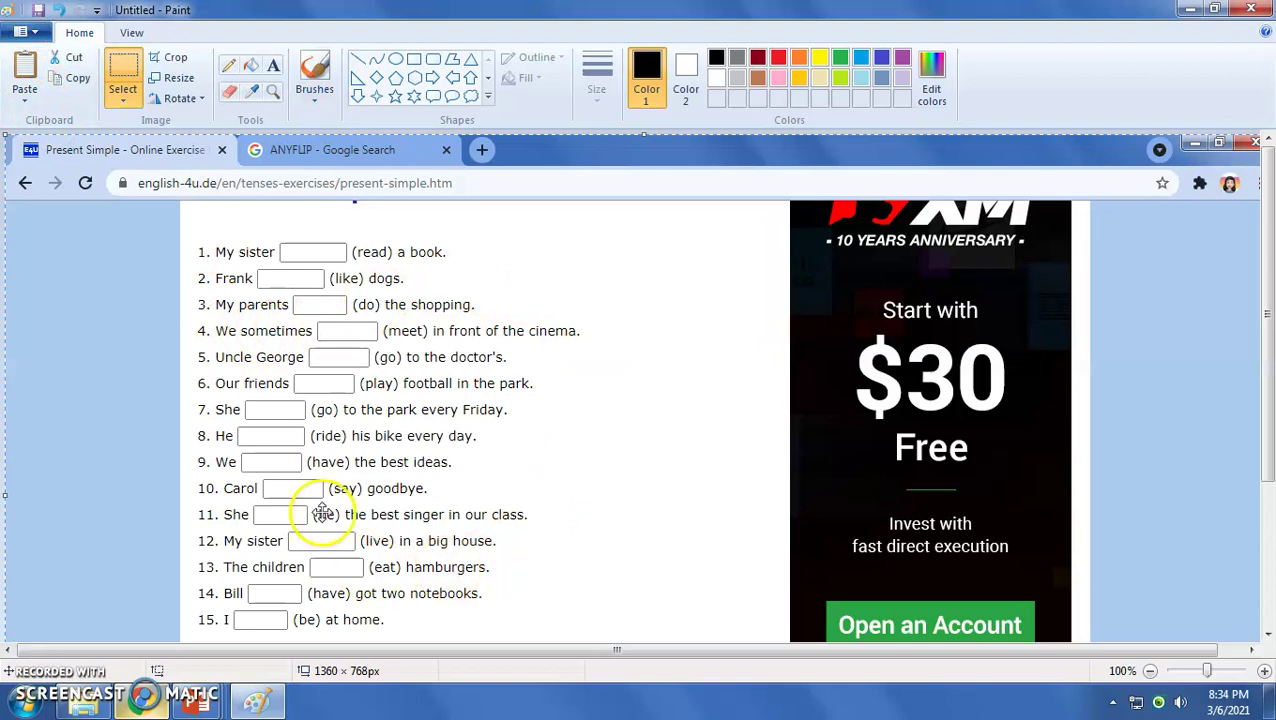
- Crop the pasted screenshot to the fifteen exercise sentences, about 433 × 441 px, leaving out the CHECK button
click(1150, 671)
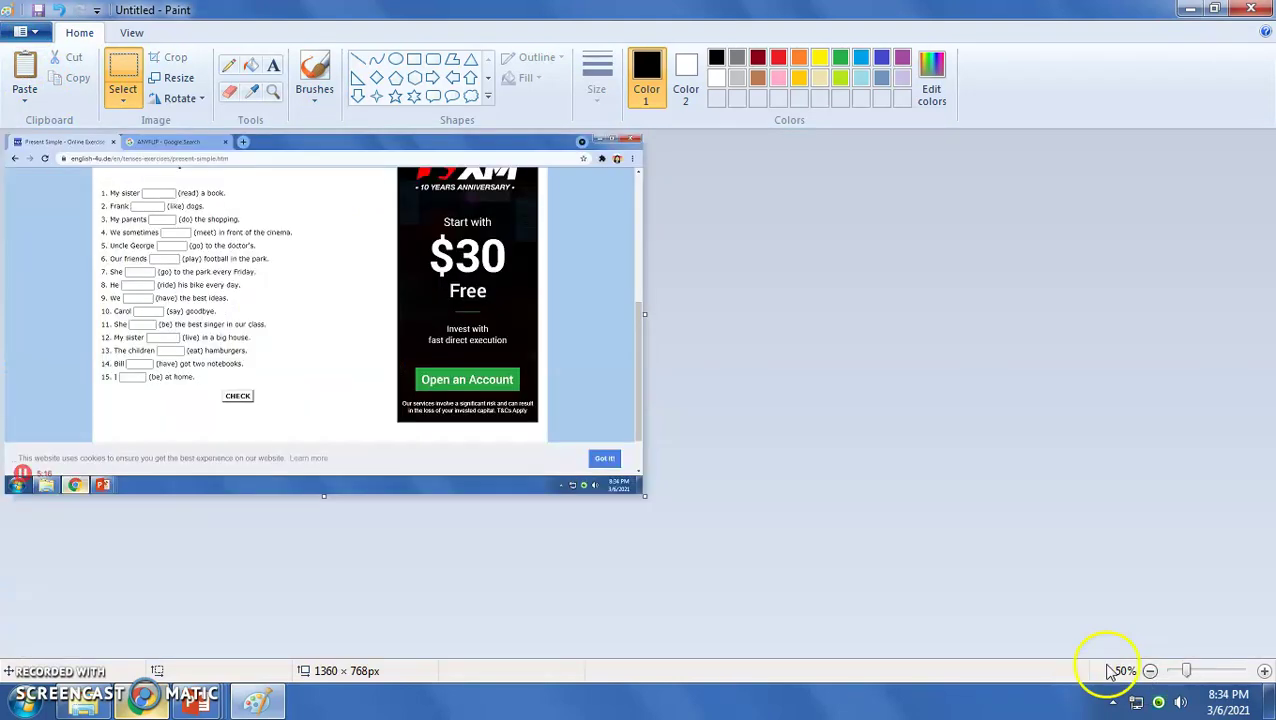
click(123, 88)
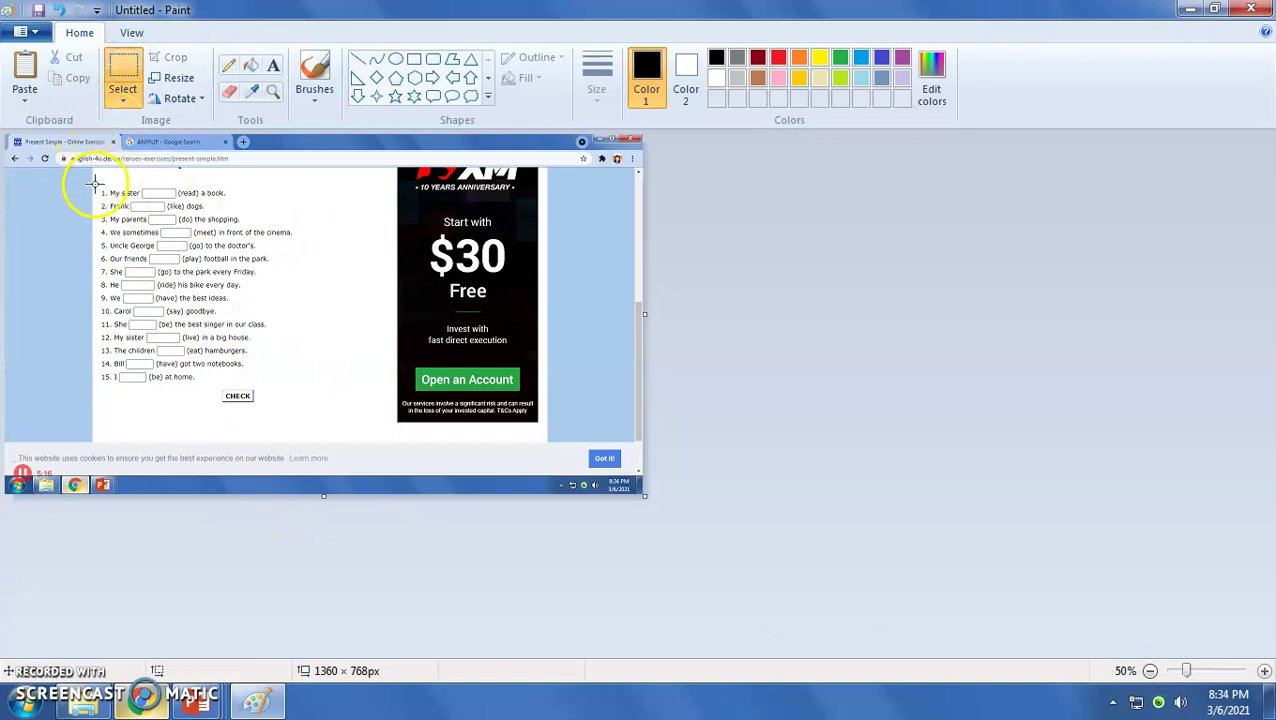
drag(97, 181, 292, 388)
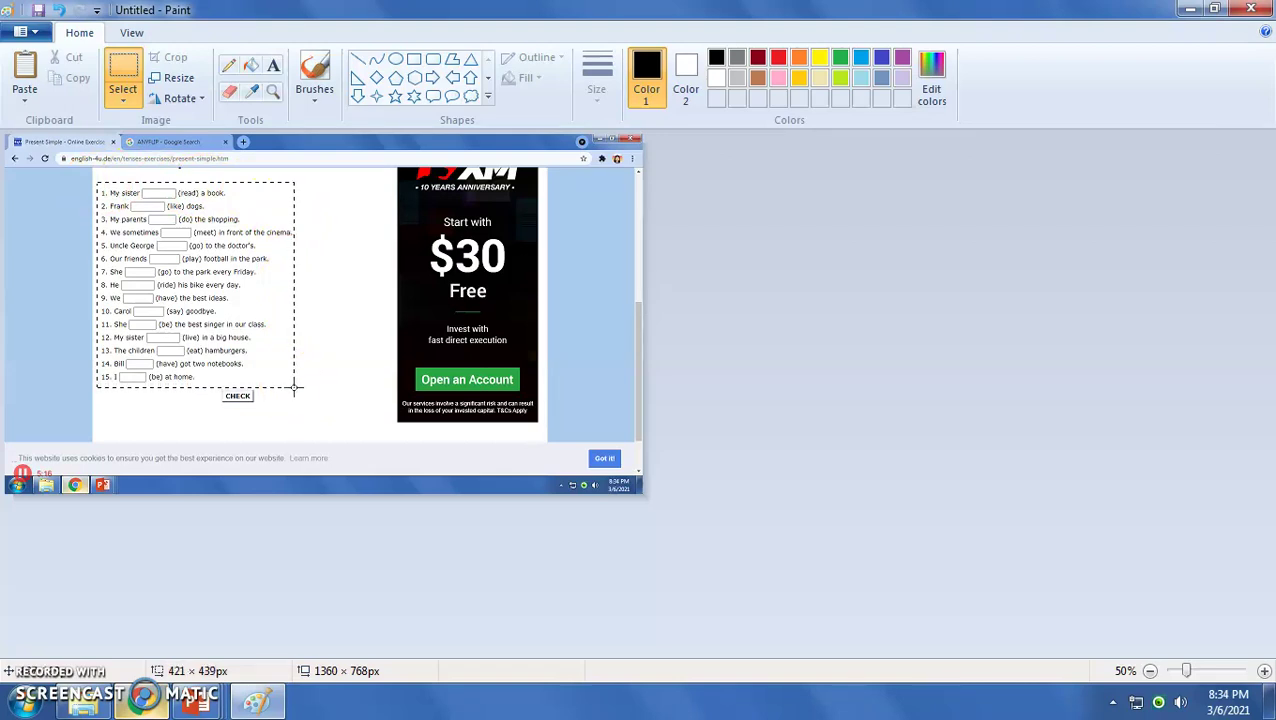
drag(299, 390, 300, 389)
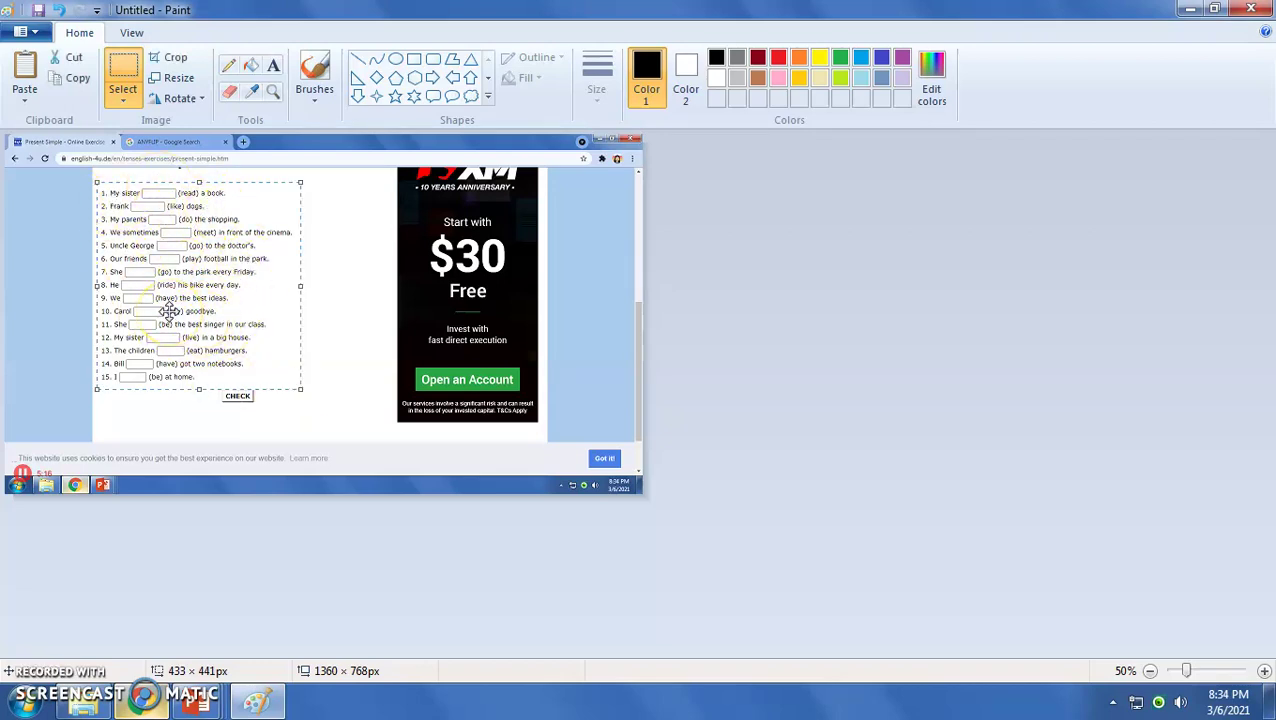
click(176, 59)
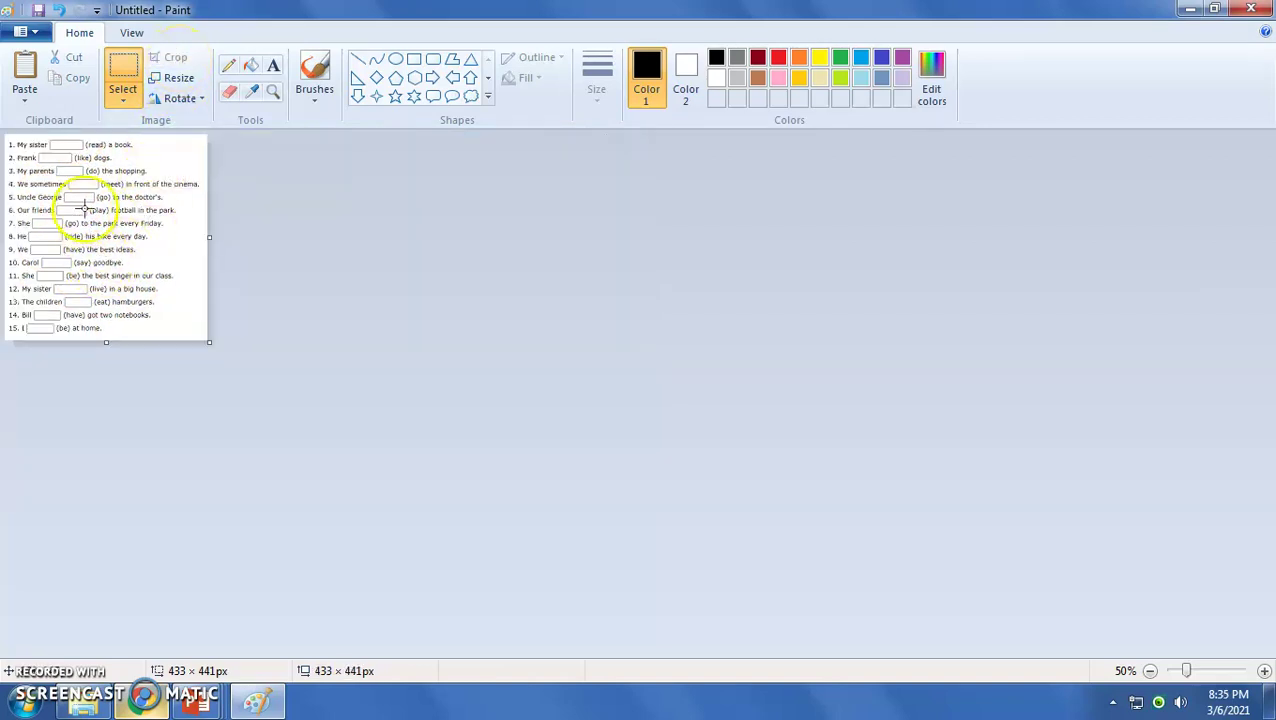
- Save the cropped exercise image as a PNG named TENSE in the LET'S LEARN ENGLISH folder
click(22, 31)
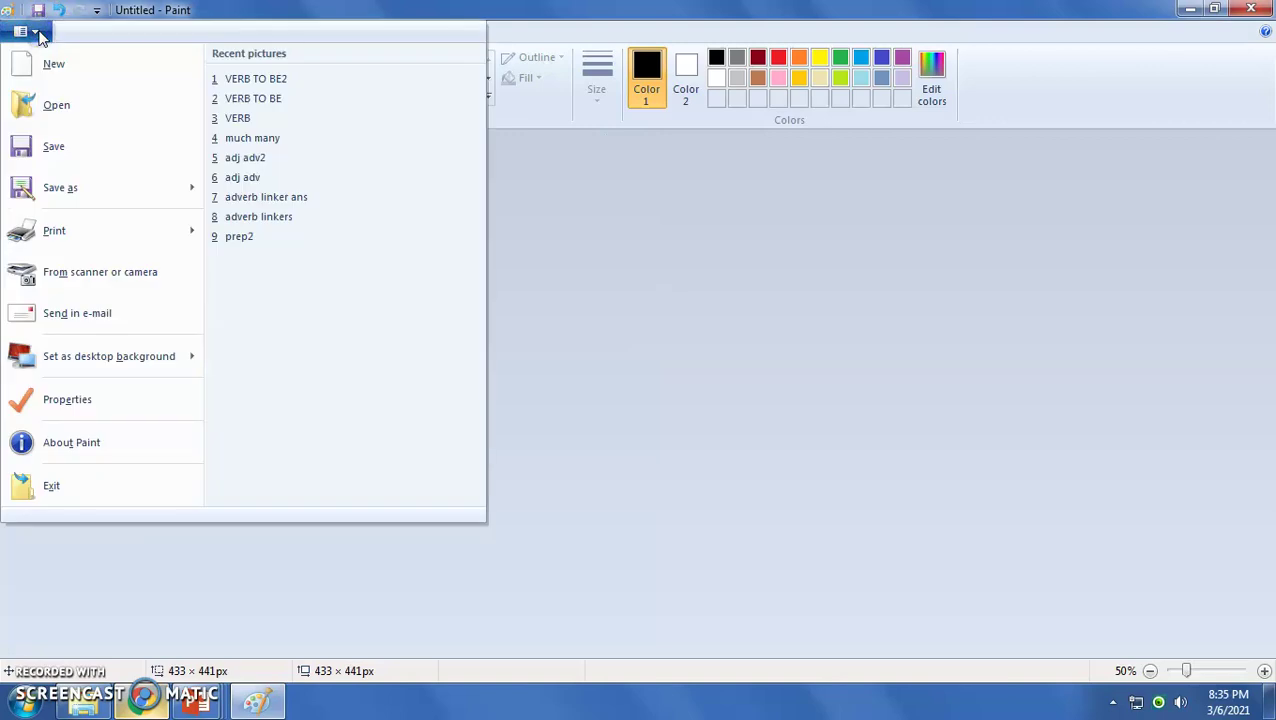
click(60, 188)
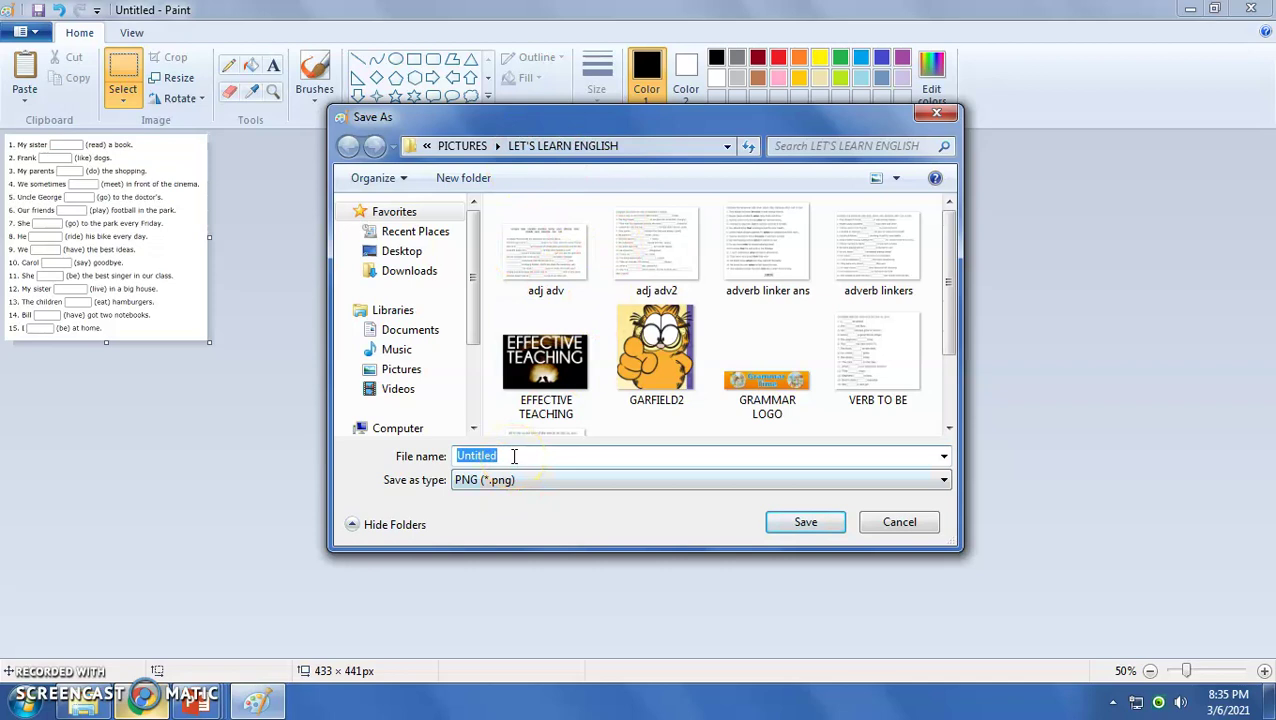
text(TENSE)
click(806, 522)
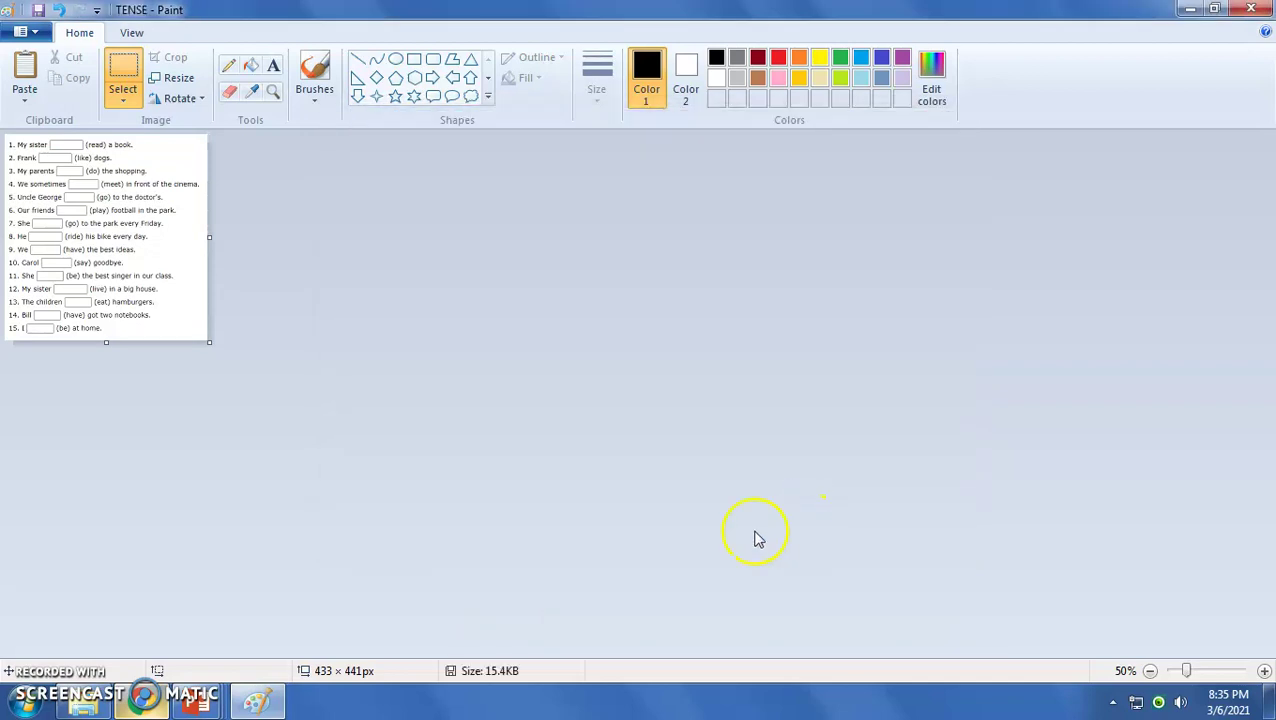
- Switch to the Presentation6 PowerPoint window and insert the TENSE picture on the Grammar Time slide
click(199, 695)
click(557, 617)
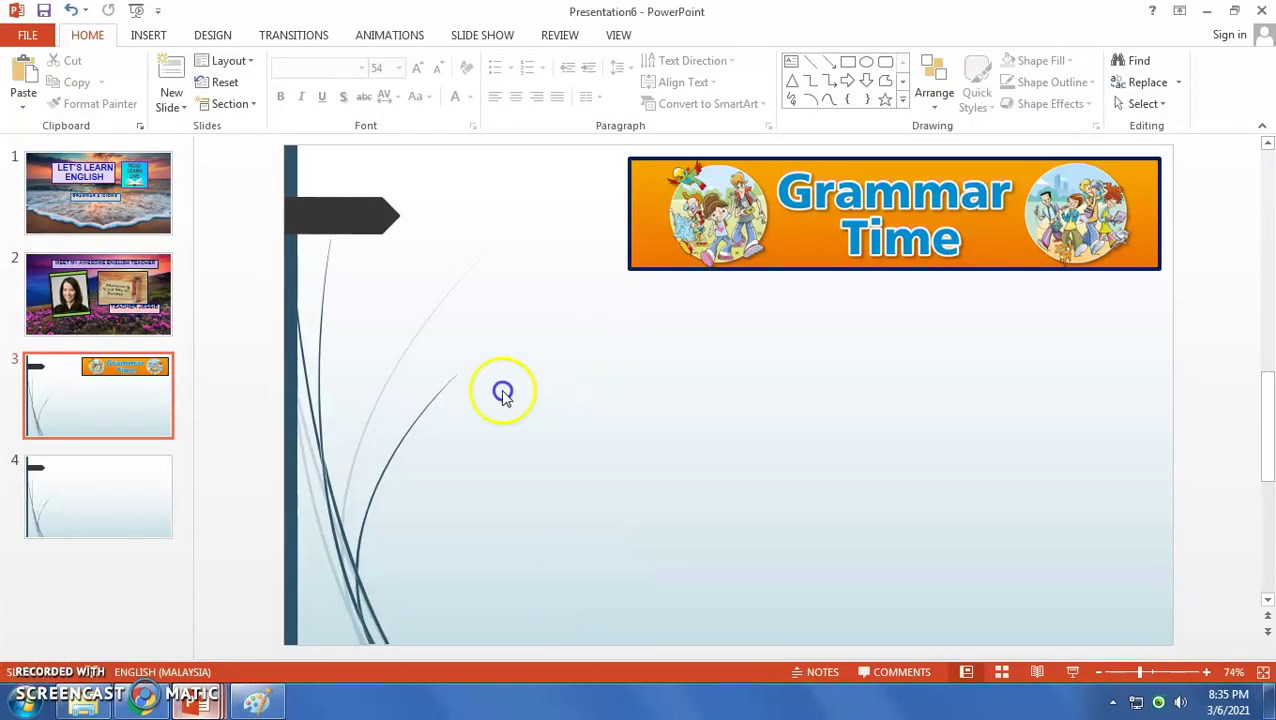
click(148, 35)
click(124, 80)
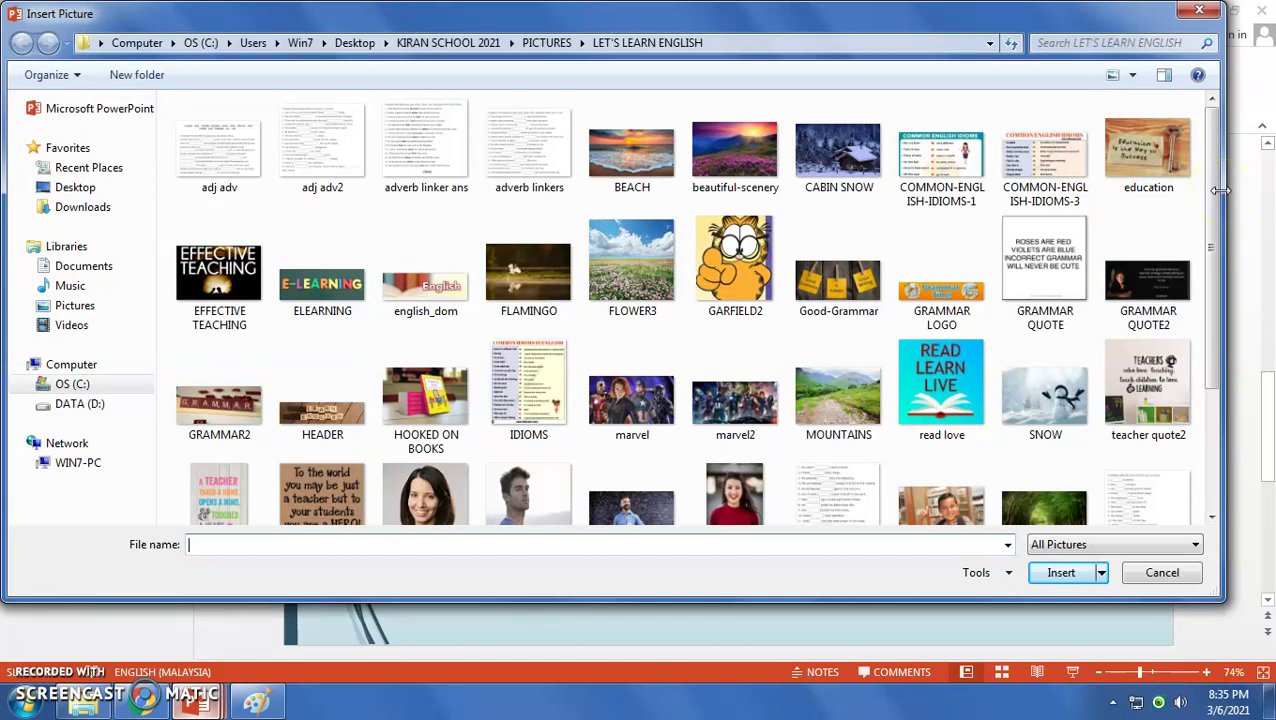
drag(1221, 190, 1203, 333)
click(829, 350)
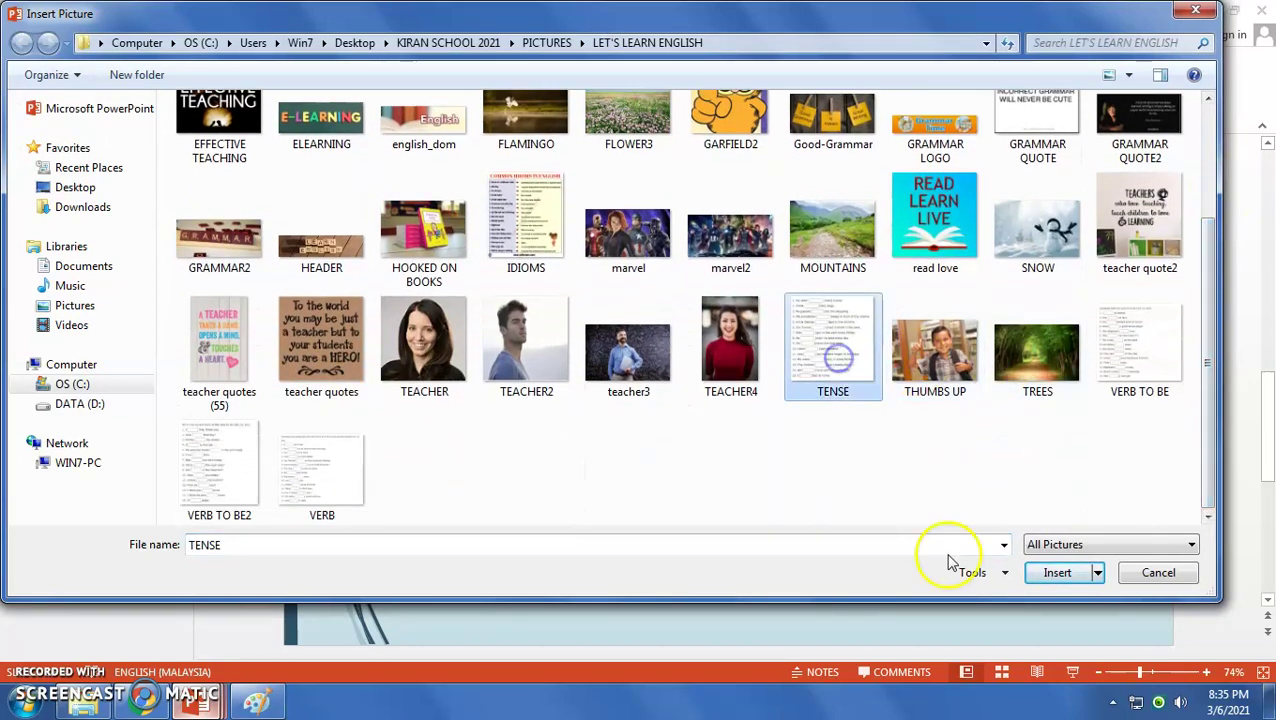
click(1050, 578)
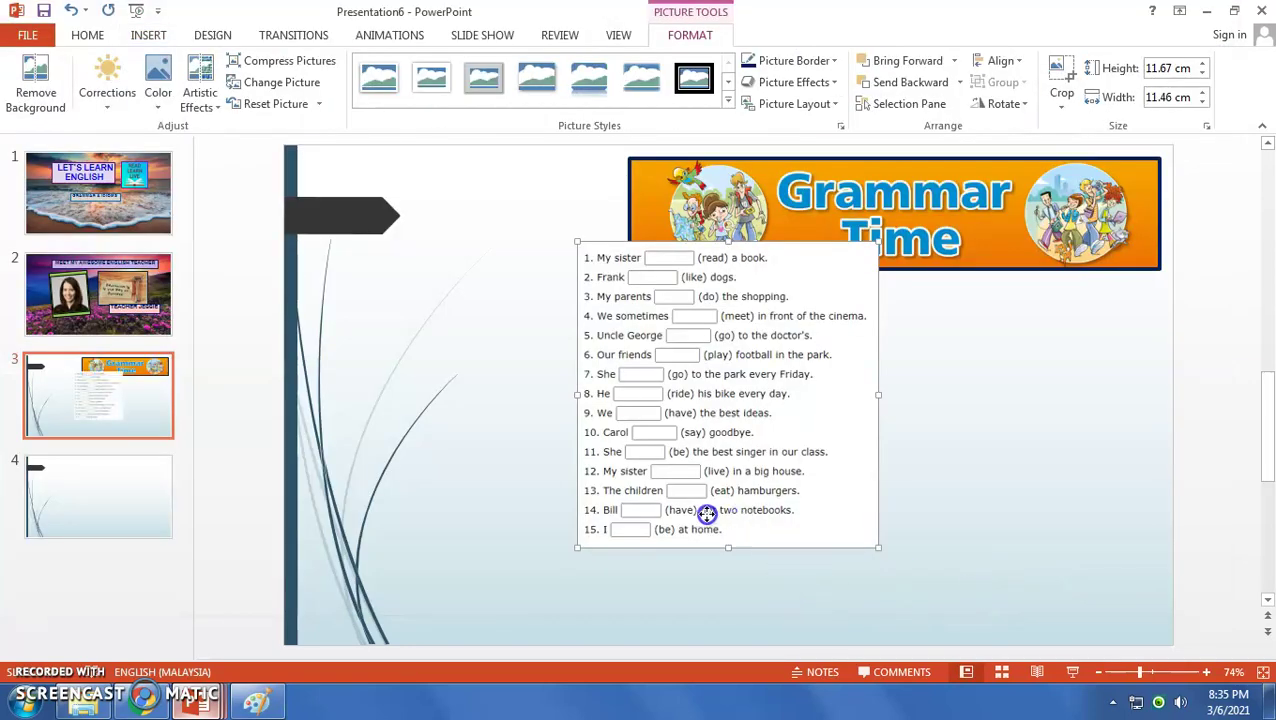
- Move the exercise picture to the left half of the slide and enlarge it to about 15.66 × 15.38 cm
drag(726, 513, 526, 514)
drag(663, 548, 730, 636)
mouse_move(678, 546)
mouse_down()
mouse_move(669, 558)
mouse_move(661, 549)
mouse_up()
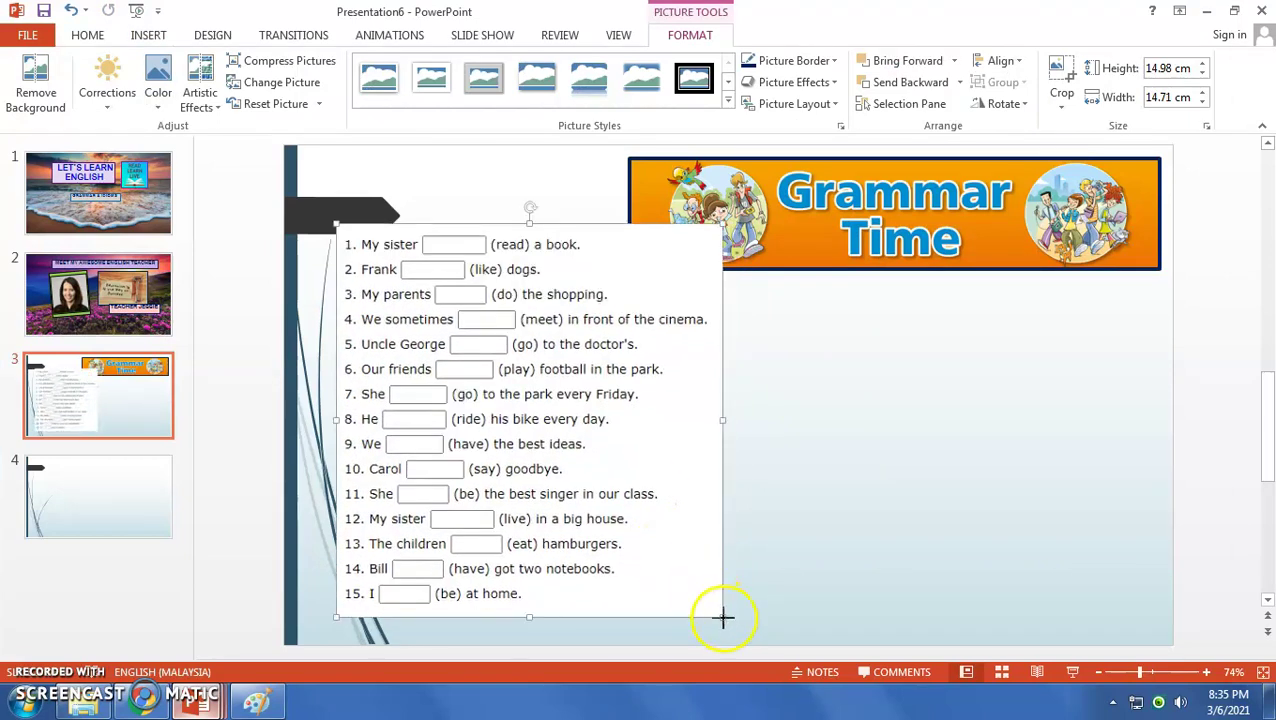
drag(722, 615, 741, 641)
drag(697, 587, 689, 567)
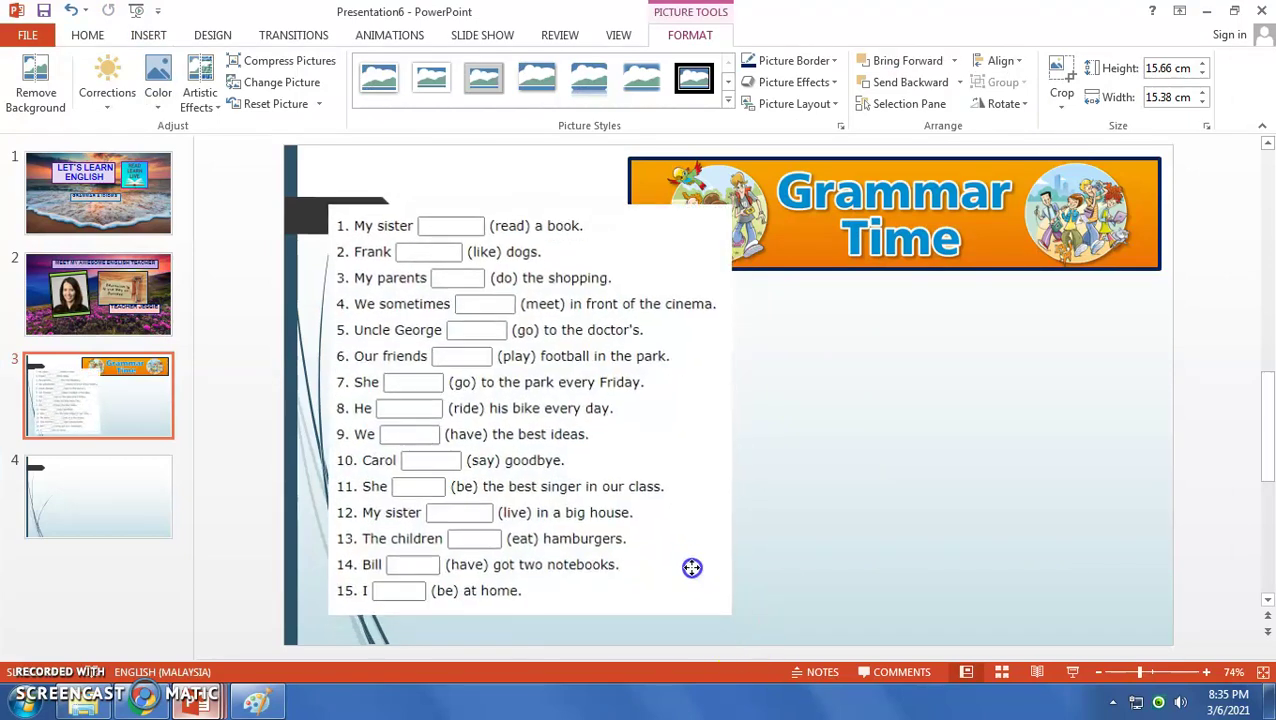
- Bring the Grammar Time banner in front of the exercise picture
click(817, 226)
right_click(817, 228)
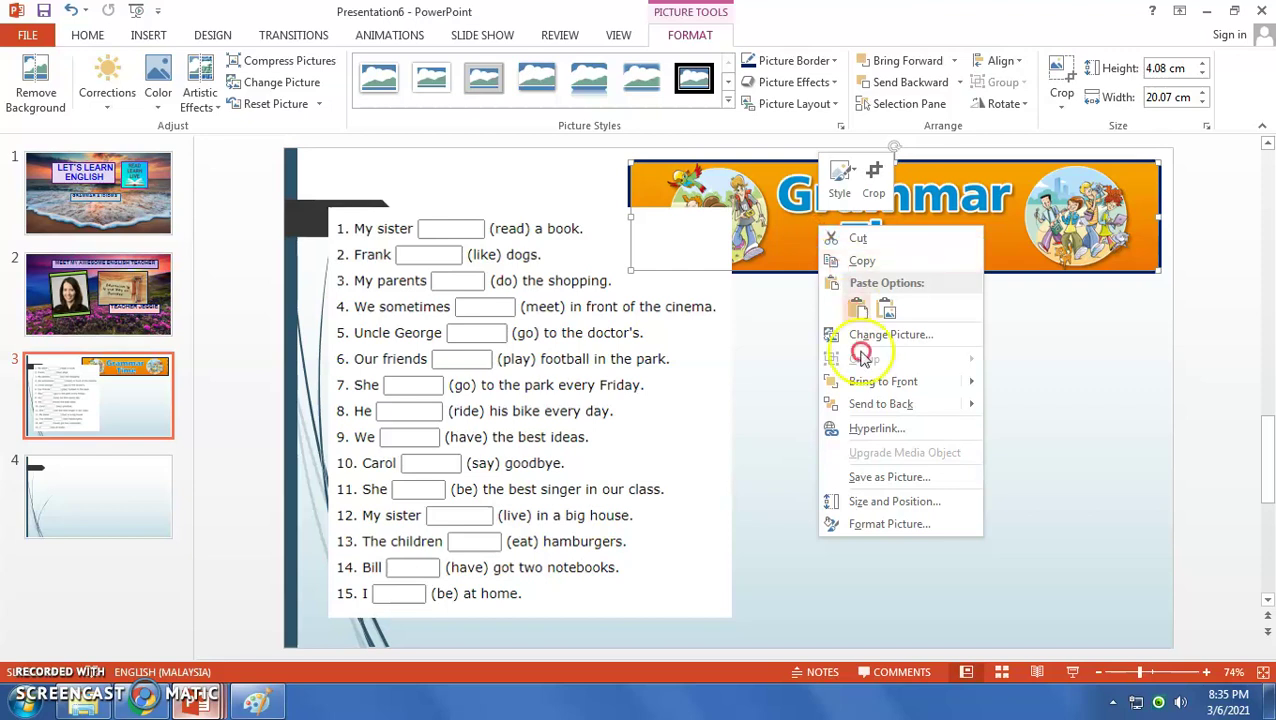
click(883, 381)
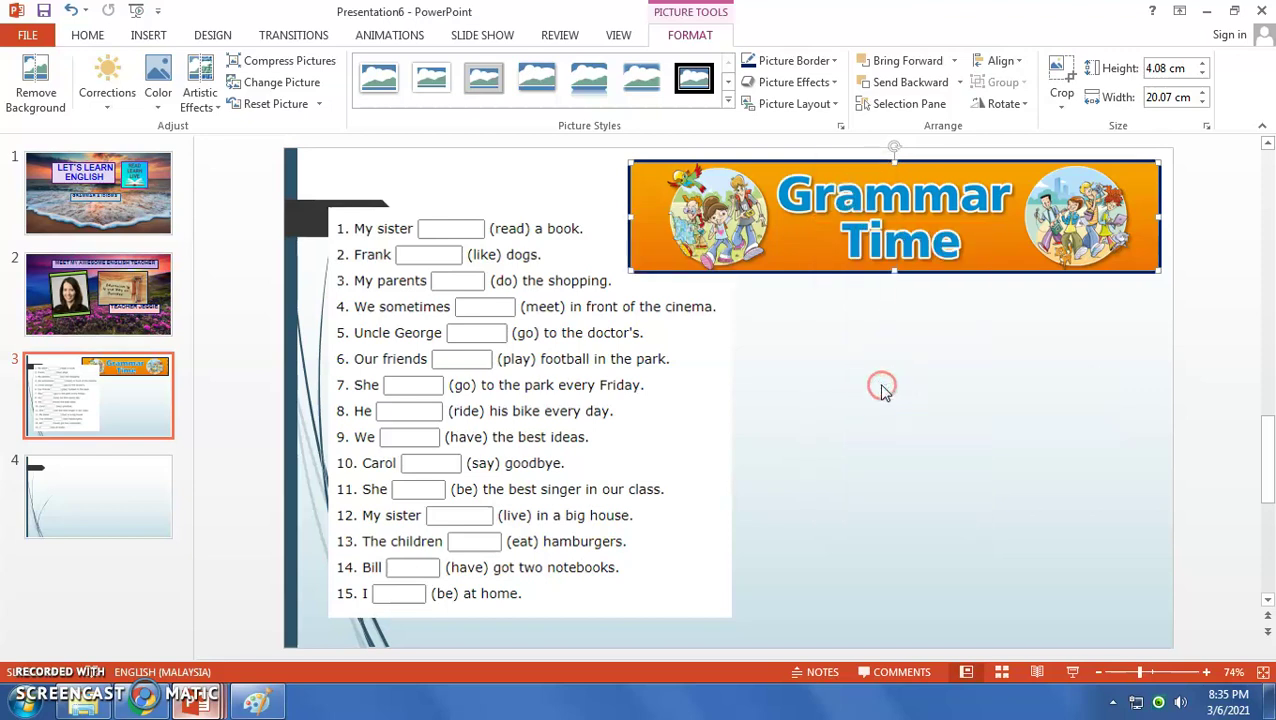
- Give the exercise picture a red outline with a weight of 6 pt
click(815, 343)
click(637, 389)
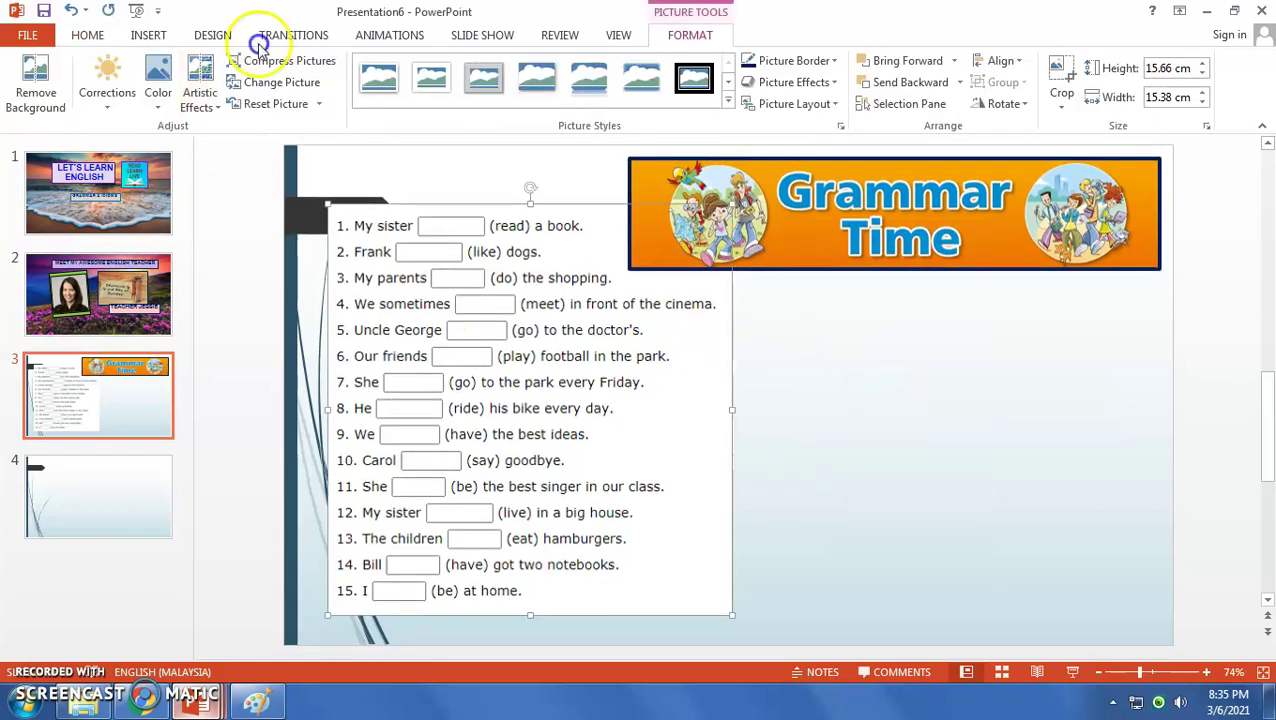
click(87, 35)
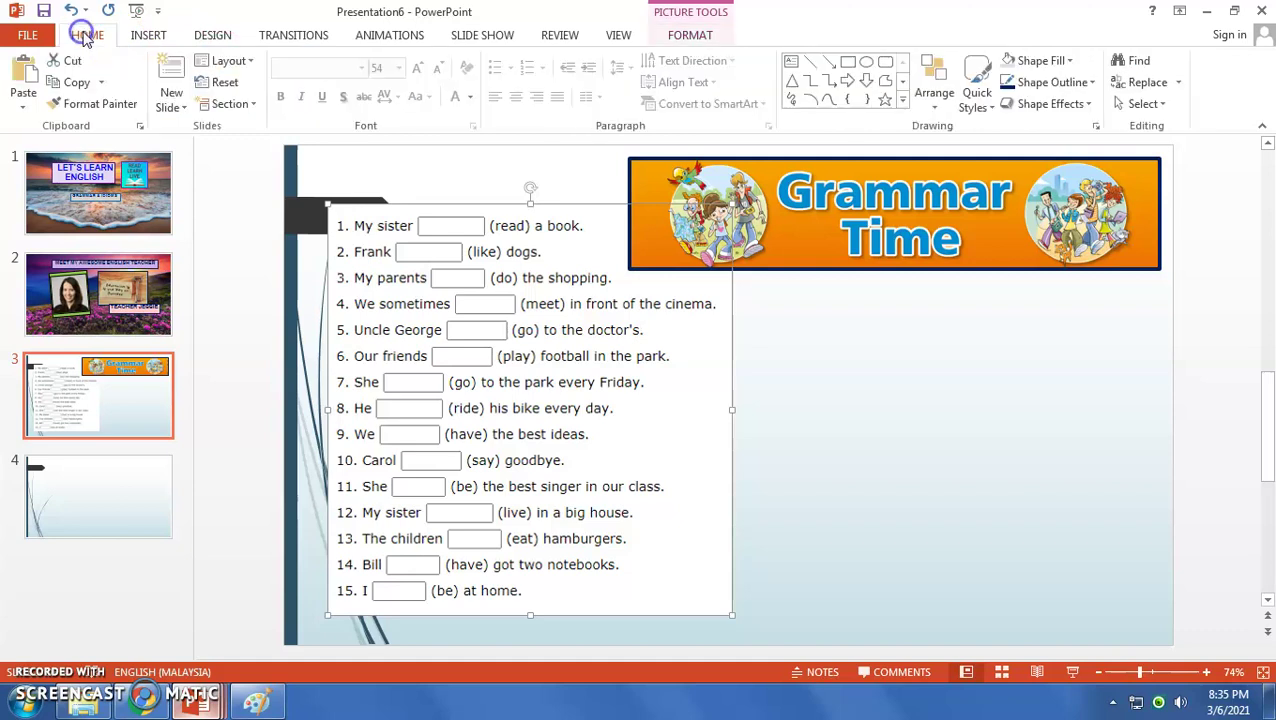
click(1053, 88)
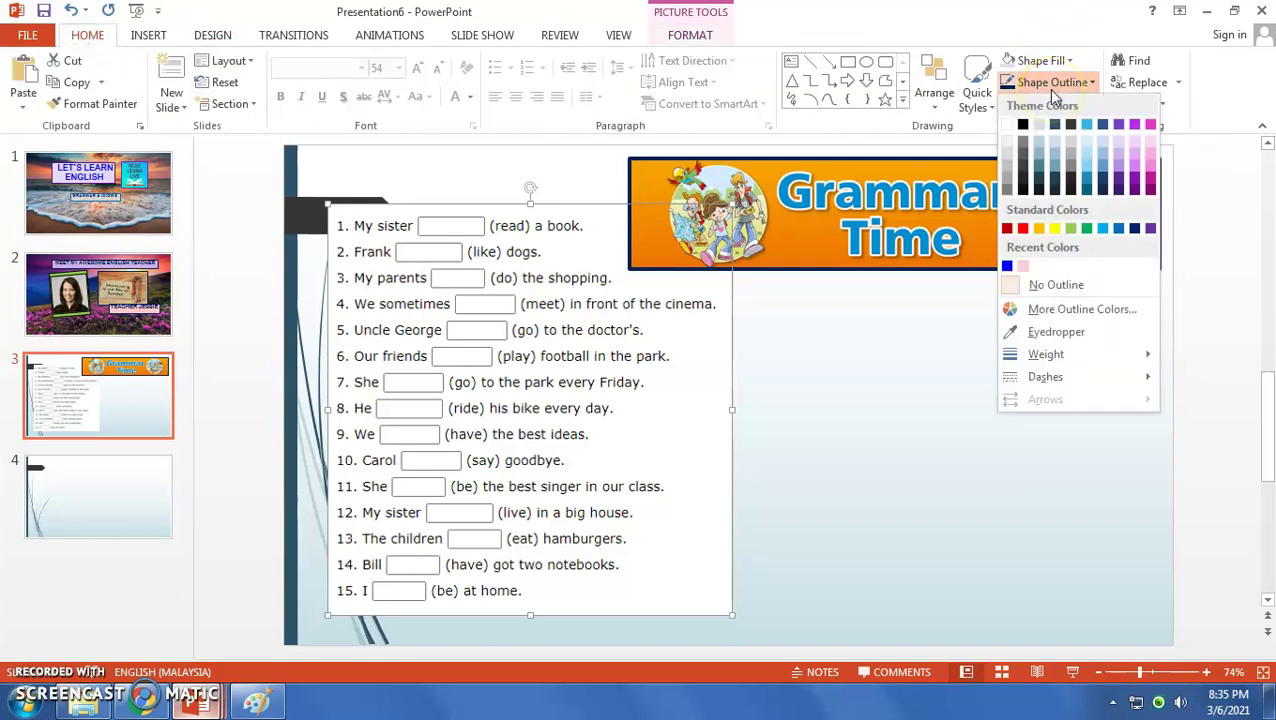
click(1023, 228)
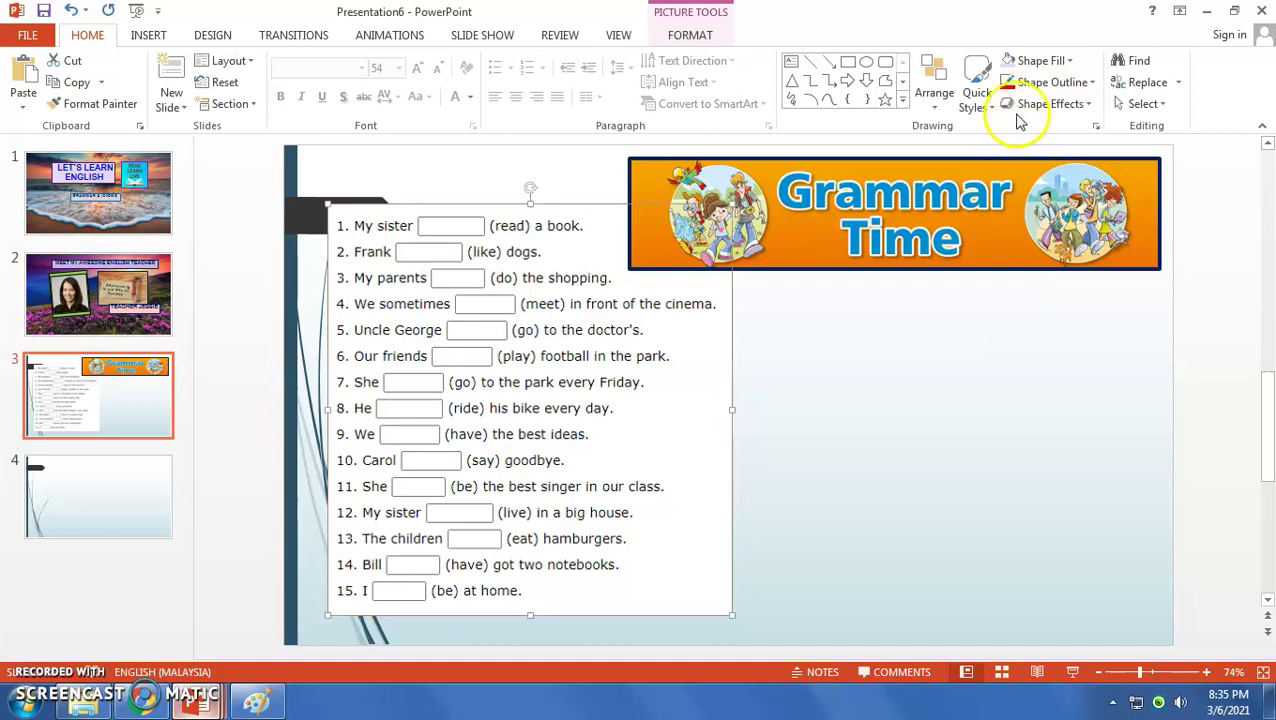
click(1044, 89)
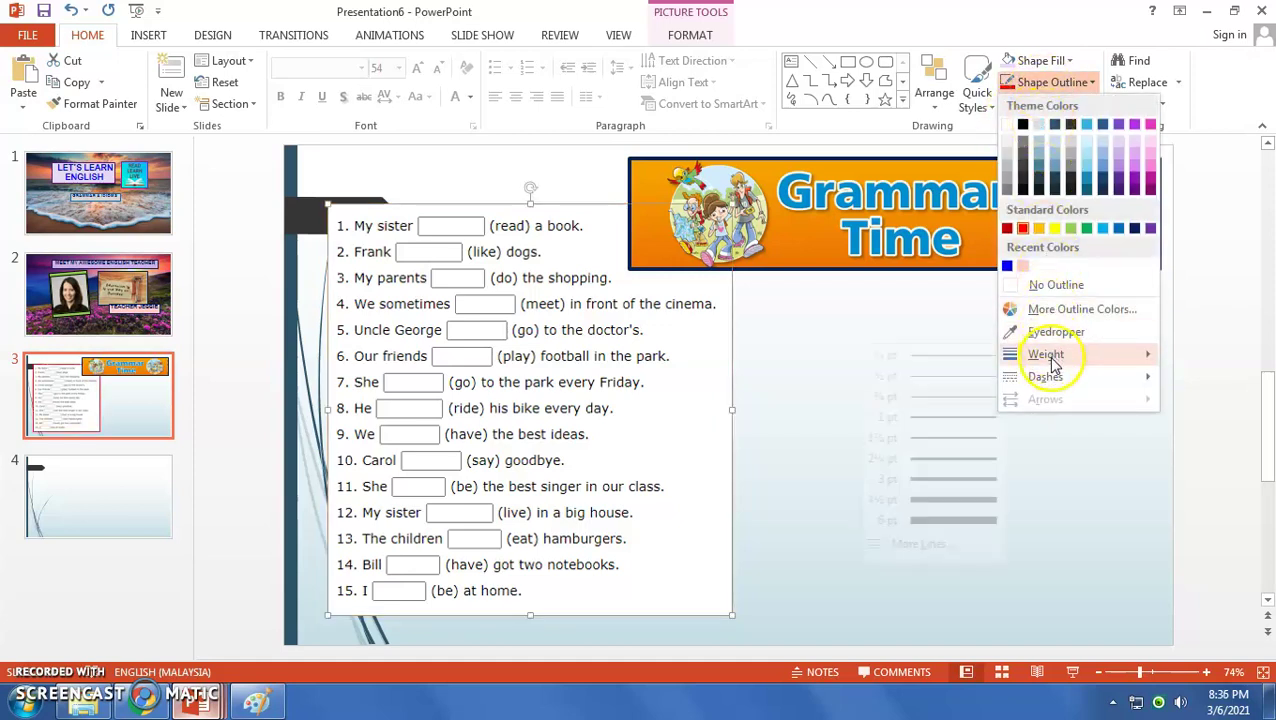
click(934, 516)
click(903, 484)
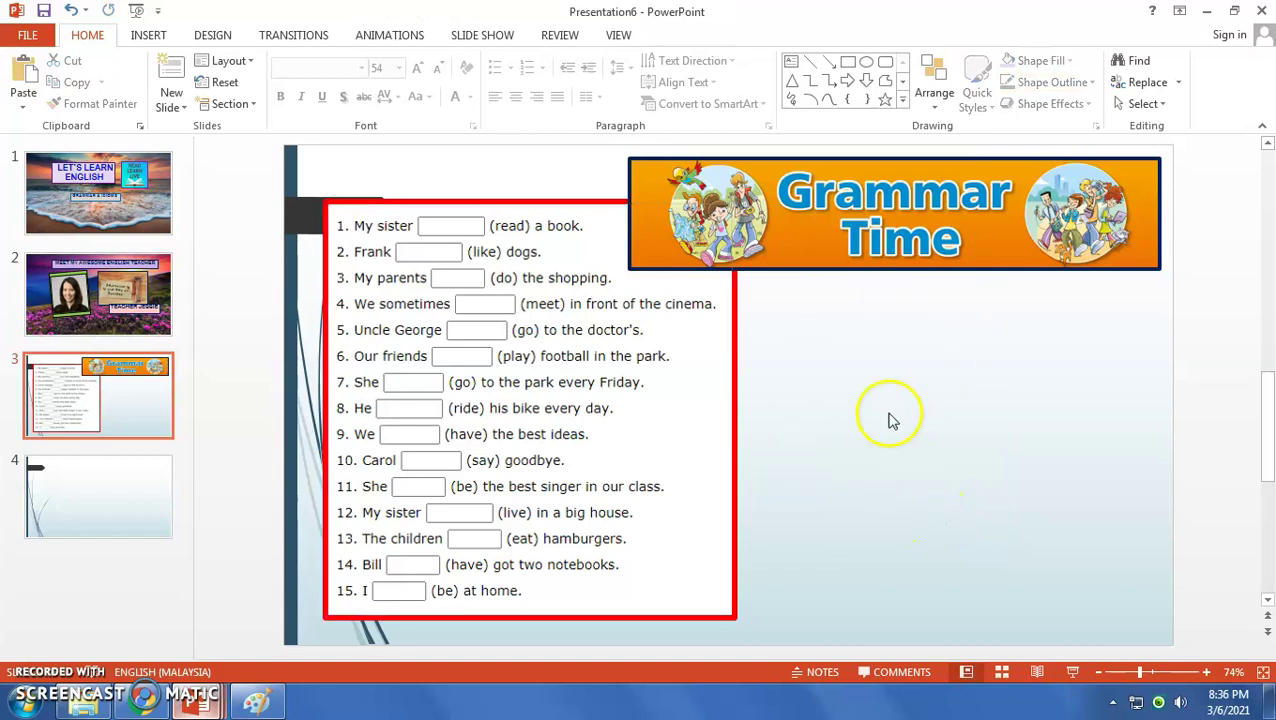
- Insert the GARFIELD2 picture and place it beneath the Grammar Time banner, beside the exercise picture
click(147, 36)
click(122, 72)
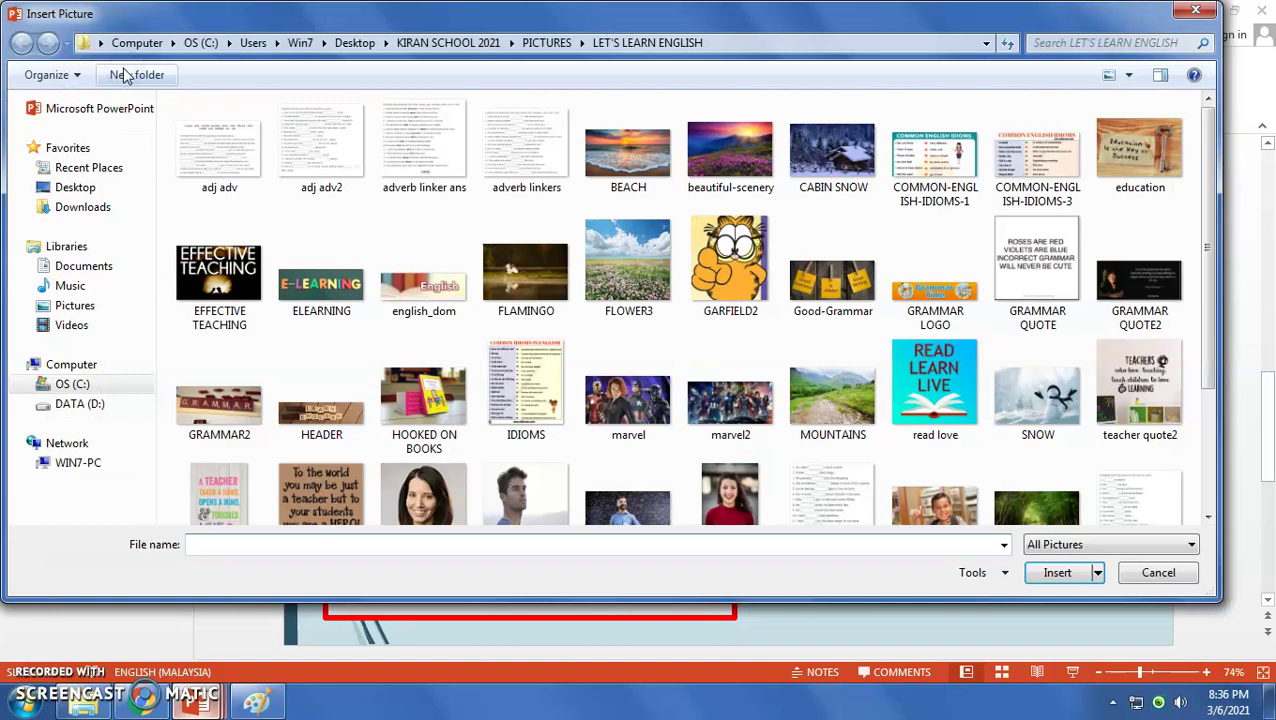
click(736, 256)
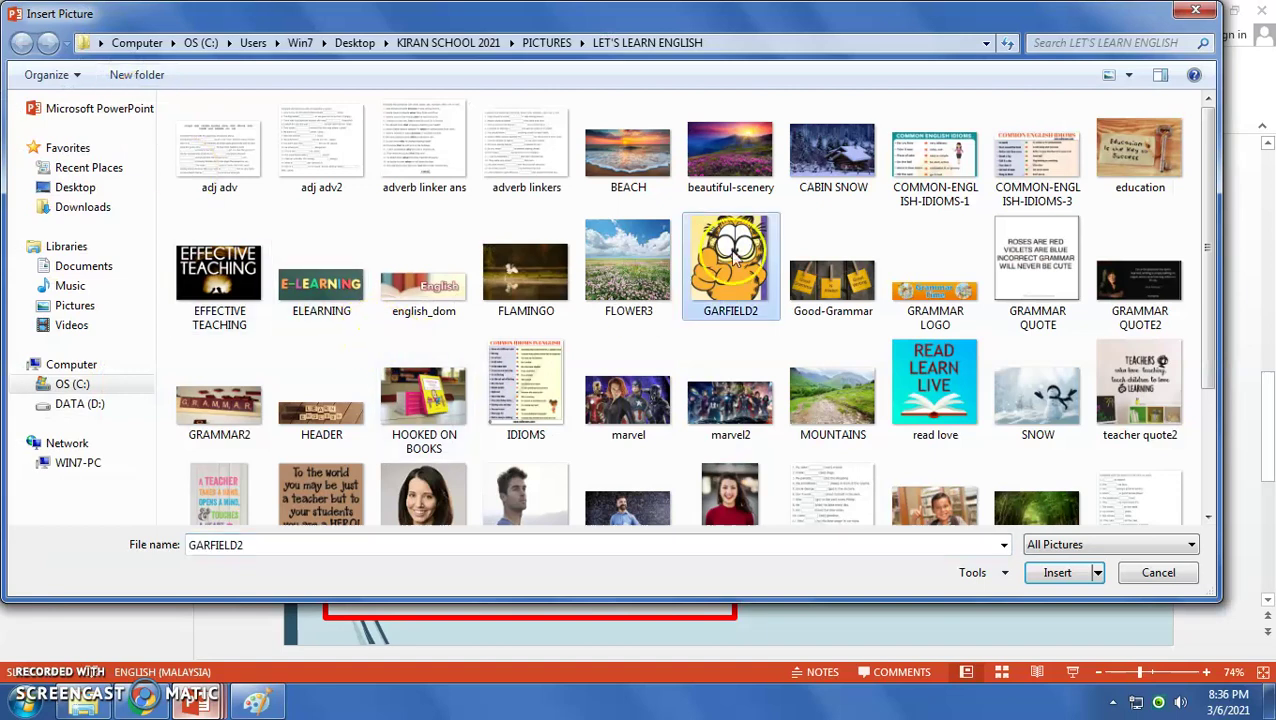
click(1060, 572)
drag(808, 420, 942, 465)
drag(974, 555, 973, 524)
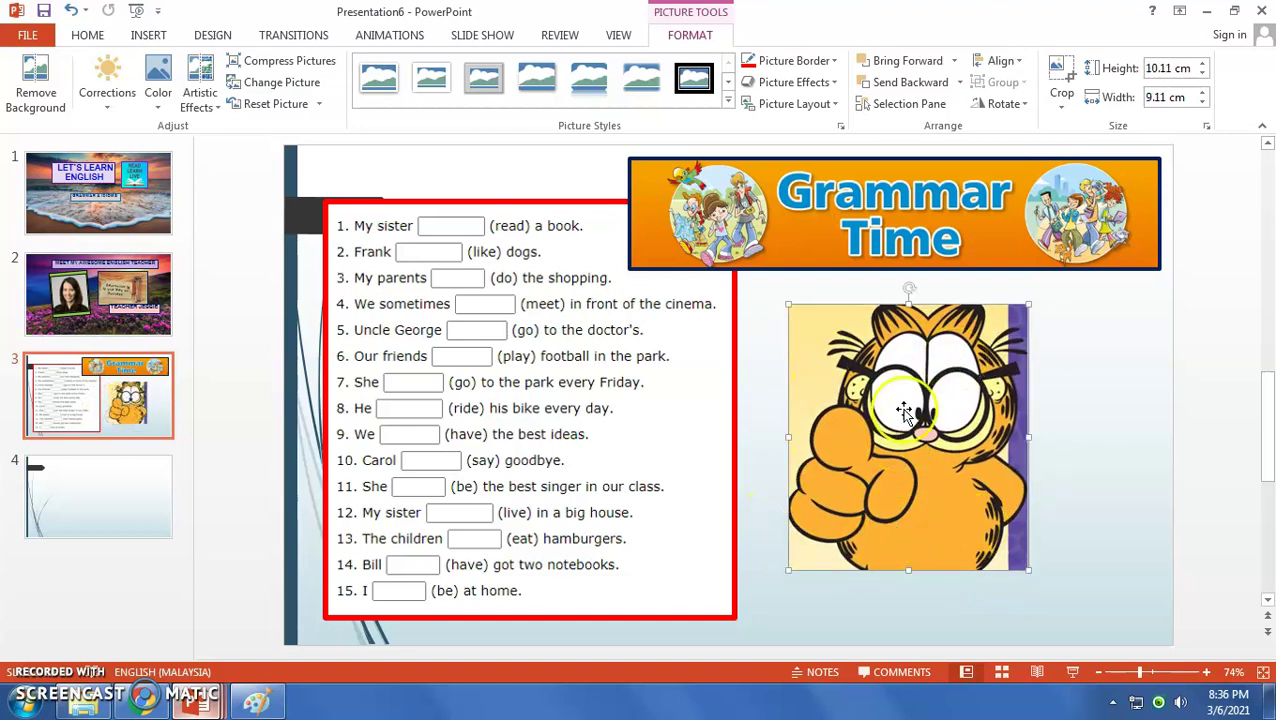
- Give the Garfield picture a dark blue outline with a weight of 4½ pt
click(86, 34)
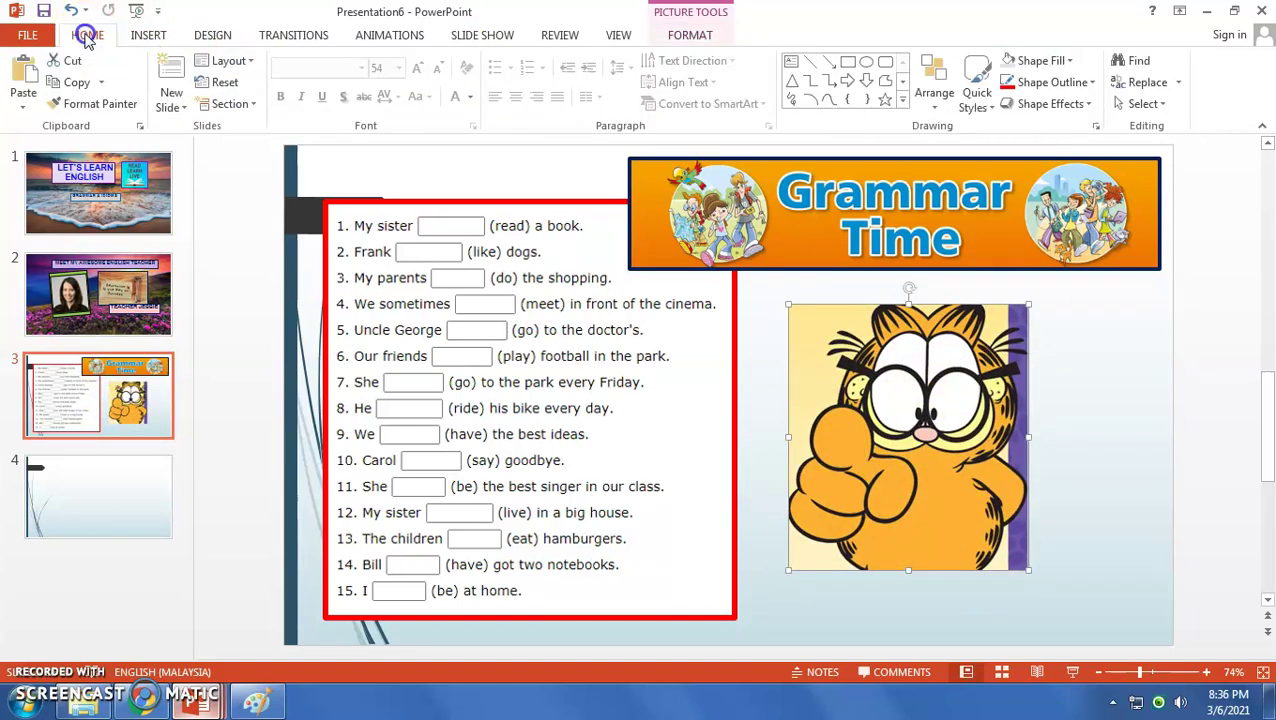
click(1048, 83)
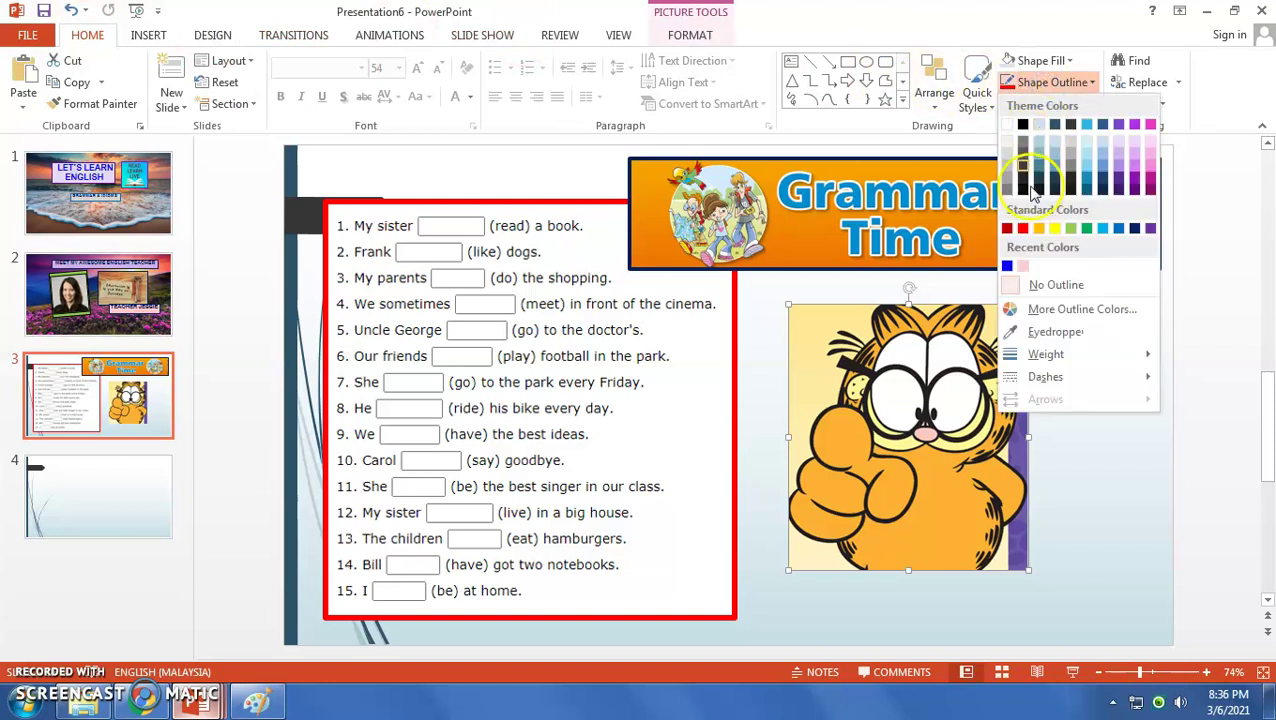
click(1134, 229)
click(1066, 83)
mouse_move(1073, 358)
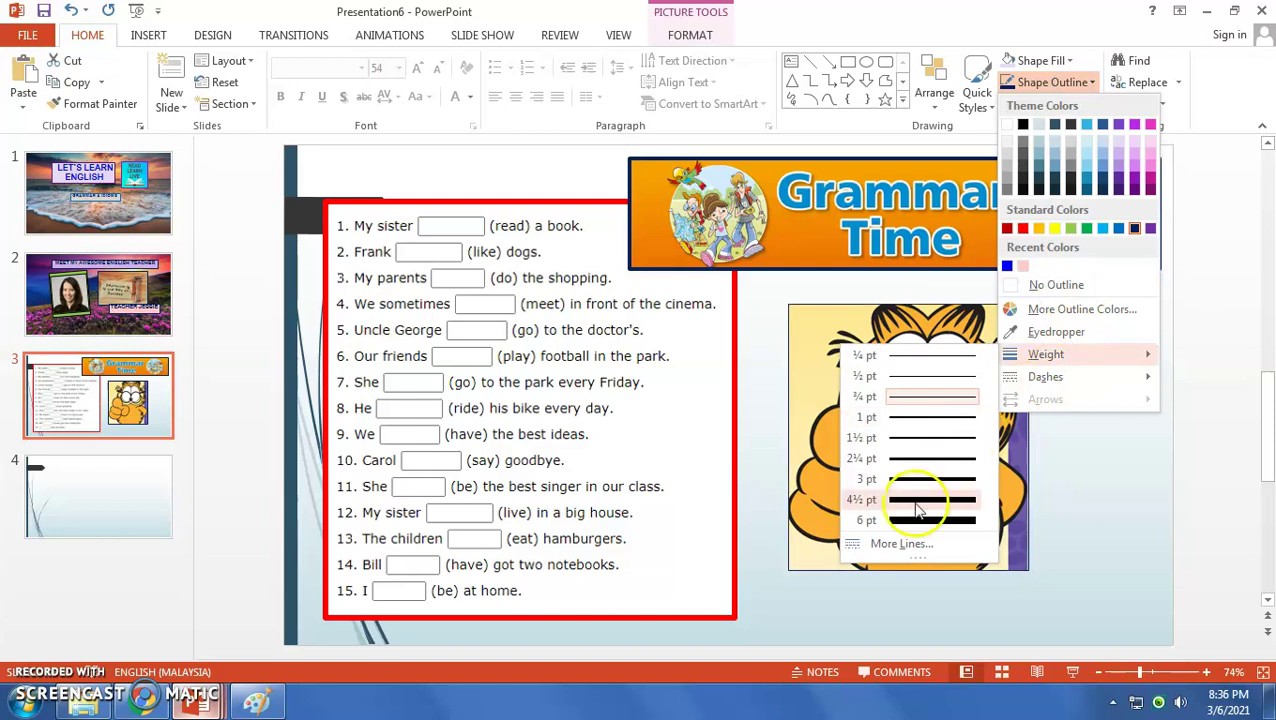
click(988, 508)
click(1087, 505)
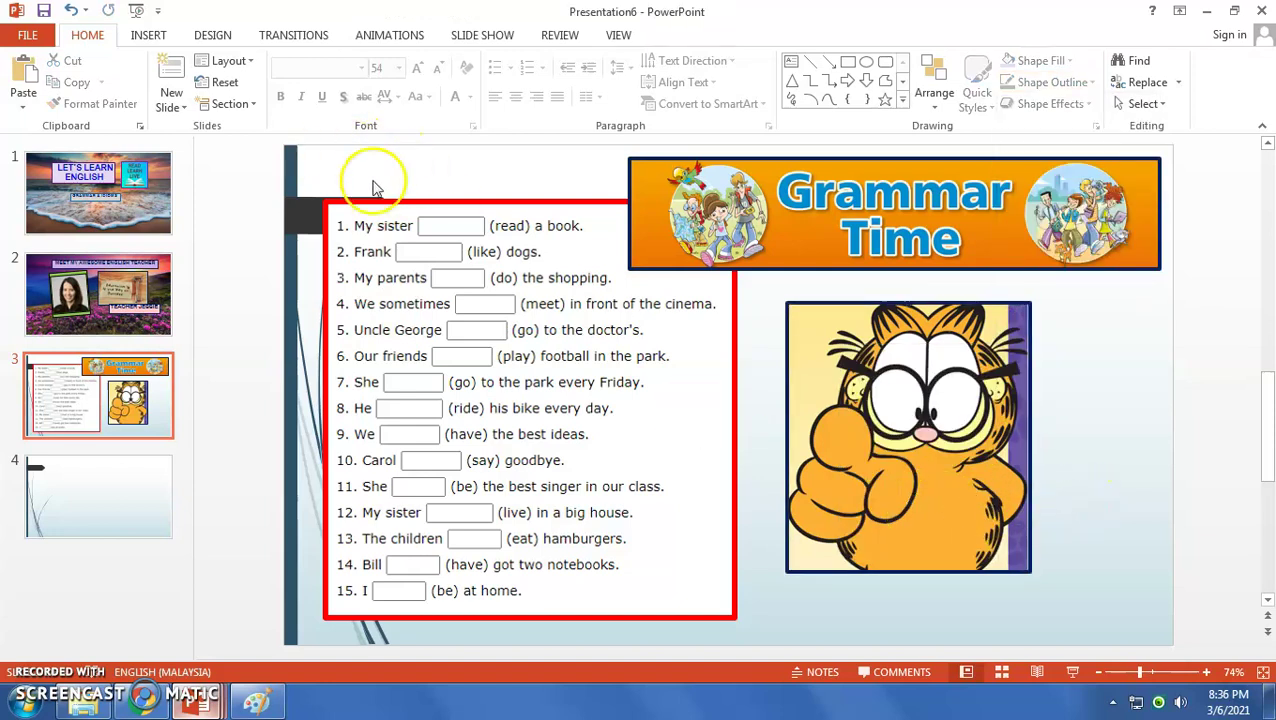
- Insert the TREES picture from the LET'S LEARN ENGLISH folder onto the grammar slide
click(147, 35)
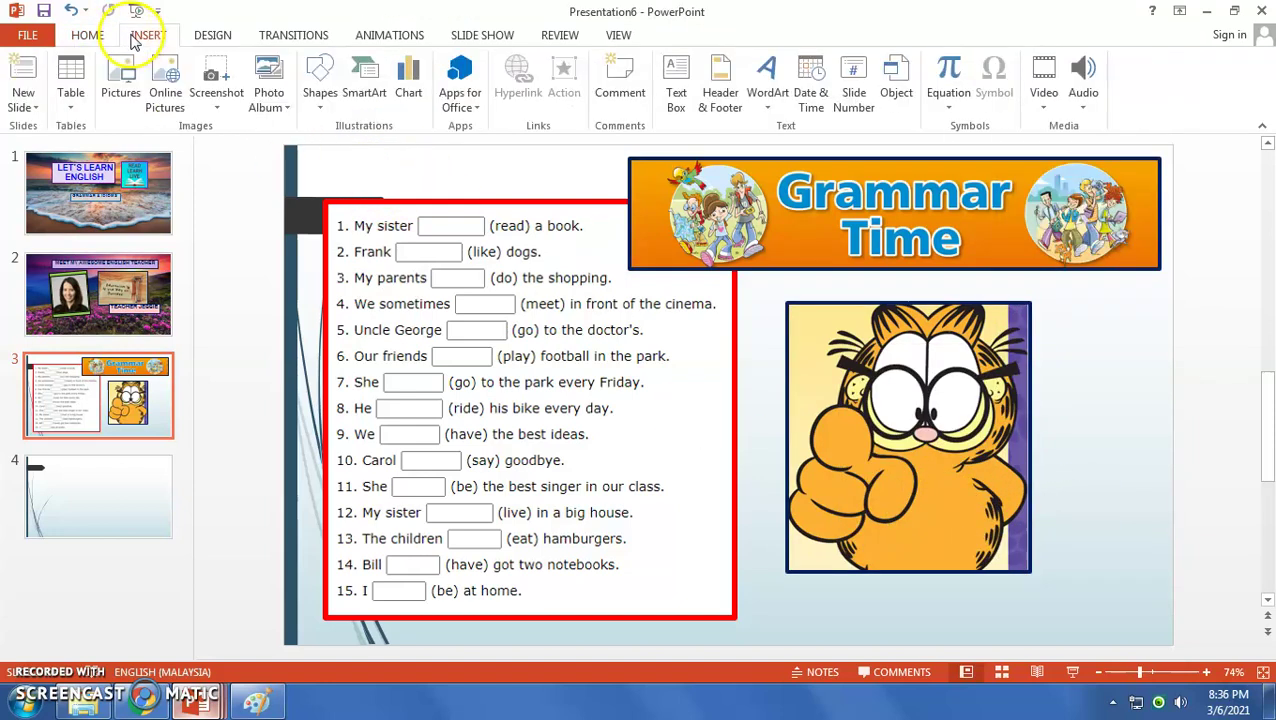
click(122, 88)
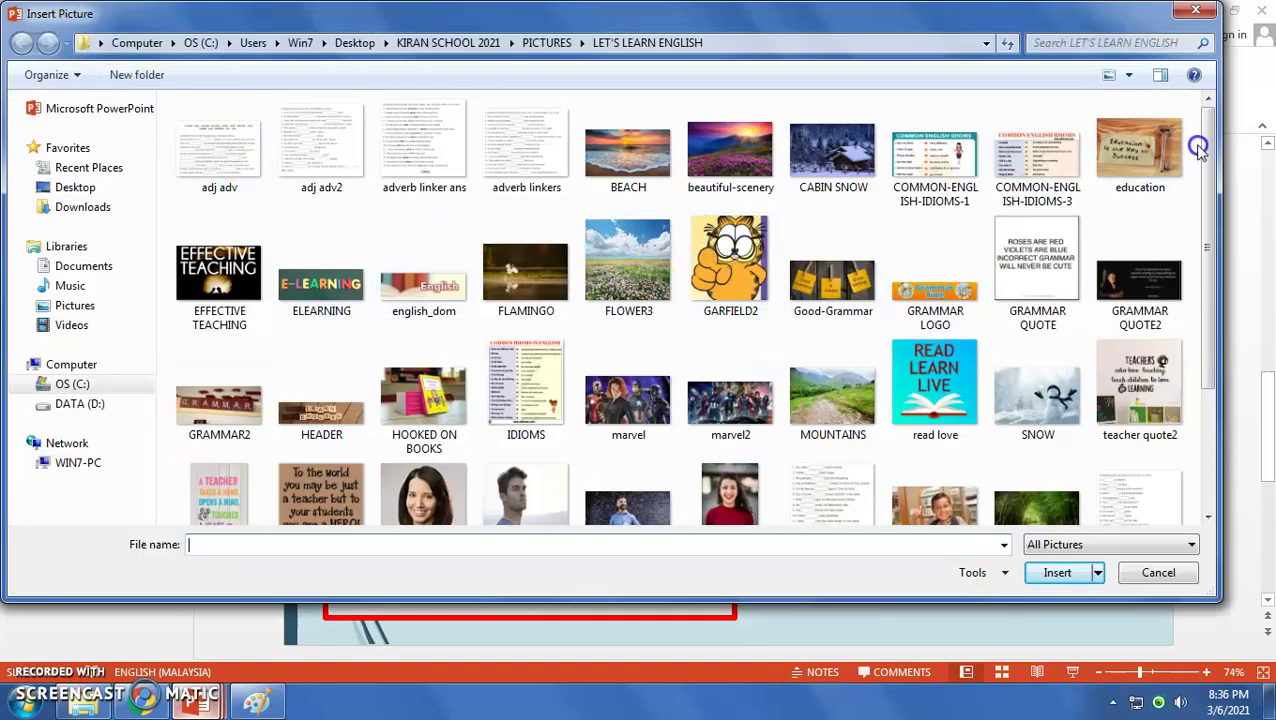
scroll(1212, 258, down, 3)
drag(1212, 258, 1212, 198)
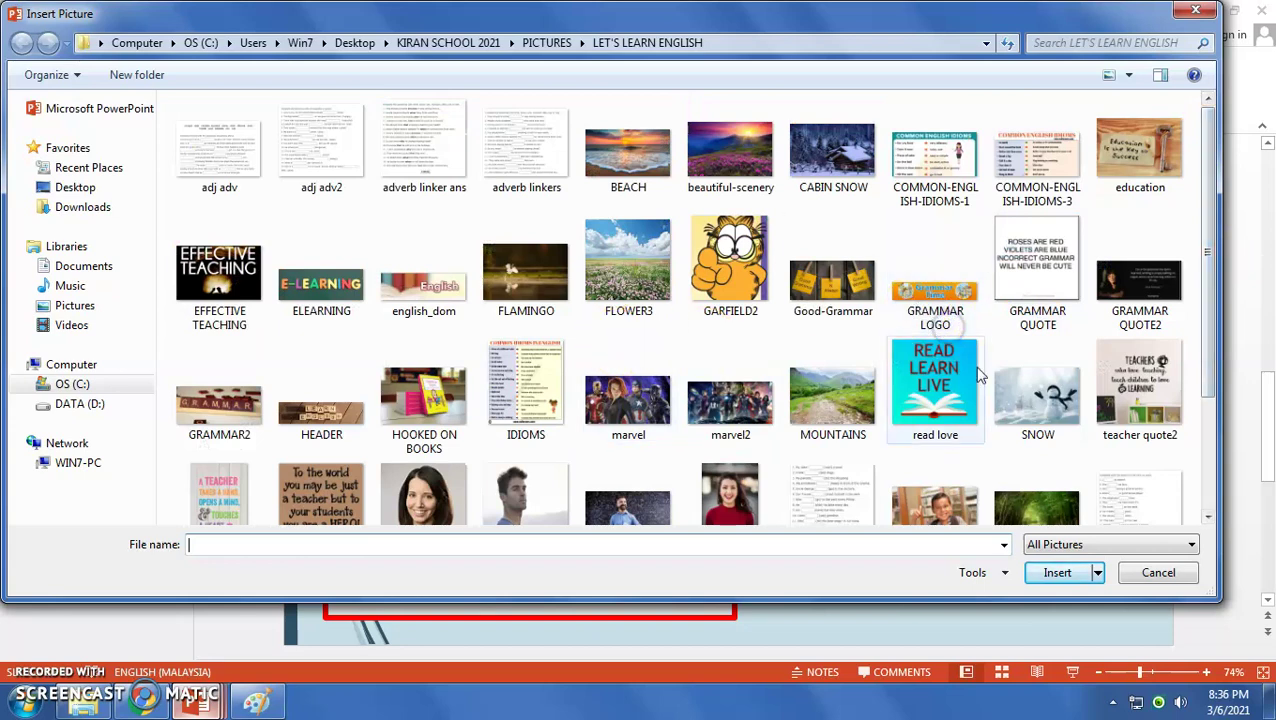
click(1040, 505)
click(1058, 578)
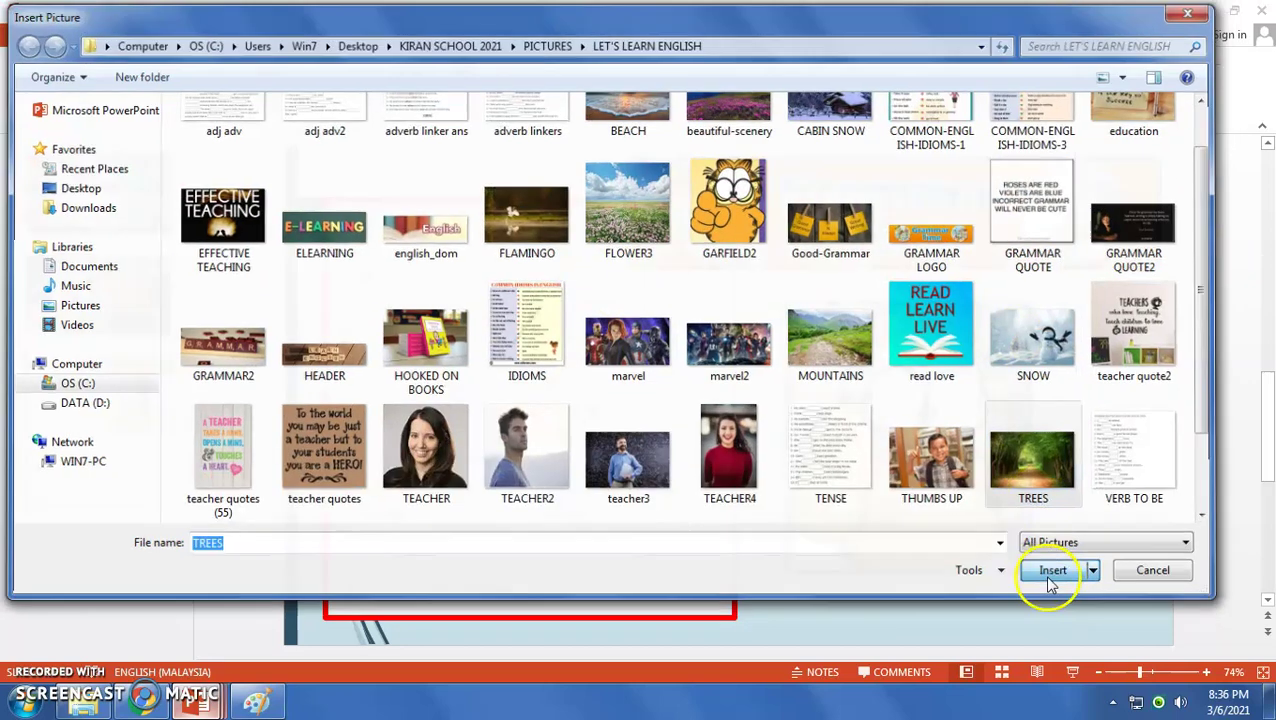
- Enlarge the TREES picture to 19.05 × 33.88 cm to cover the whole slide and send it to the back
drag(711, 421, 628, 404)
click(890, 553)
drag(895, 553, 990, 645)
drag(1034, 393, 1174, 397)
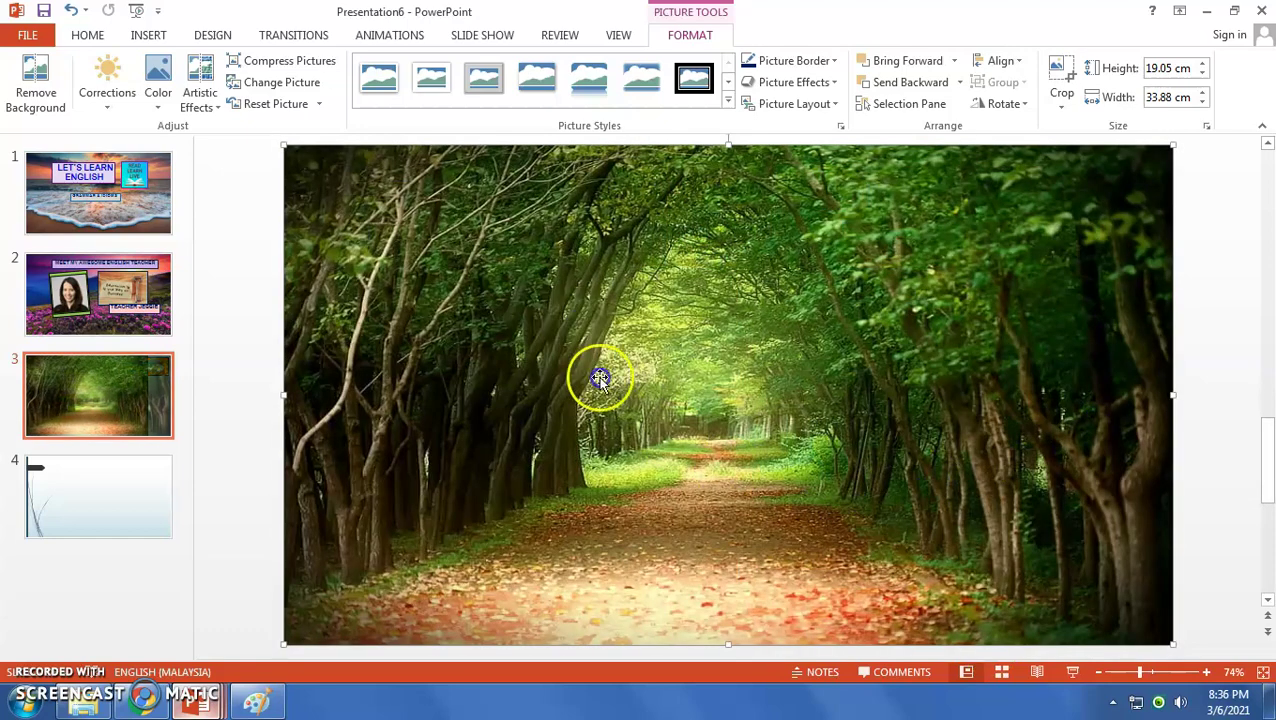
right_click(567, 220)
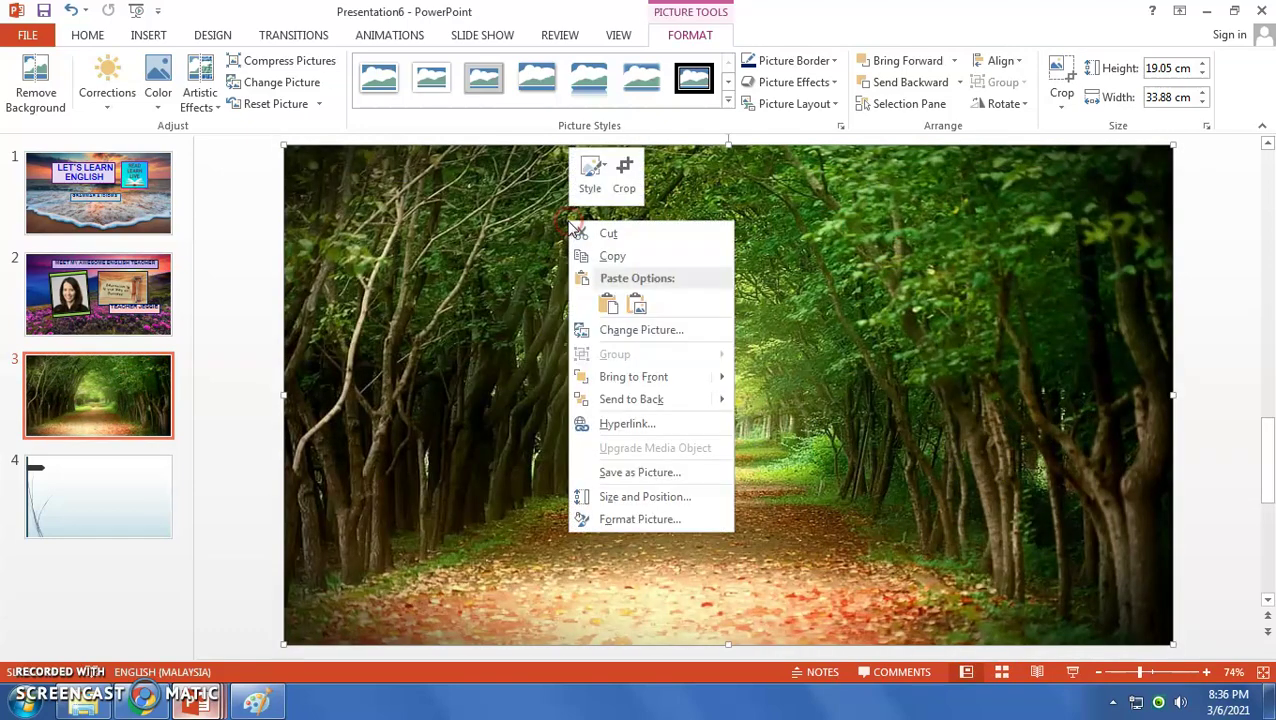
click(632, 399)
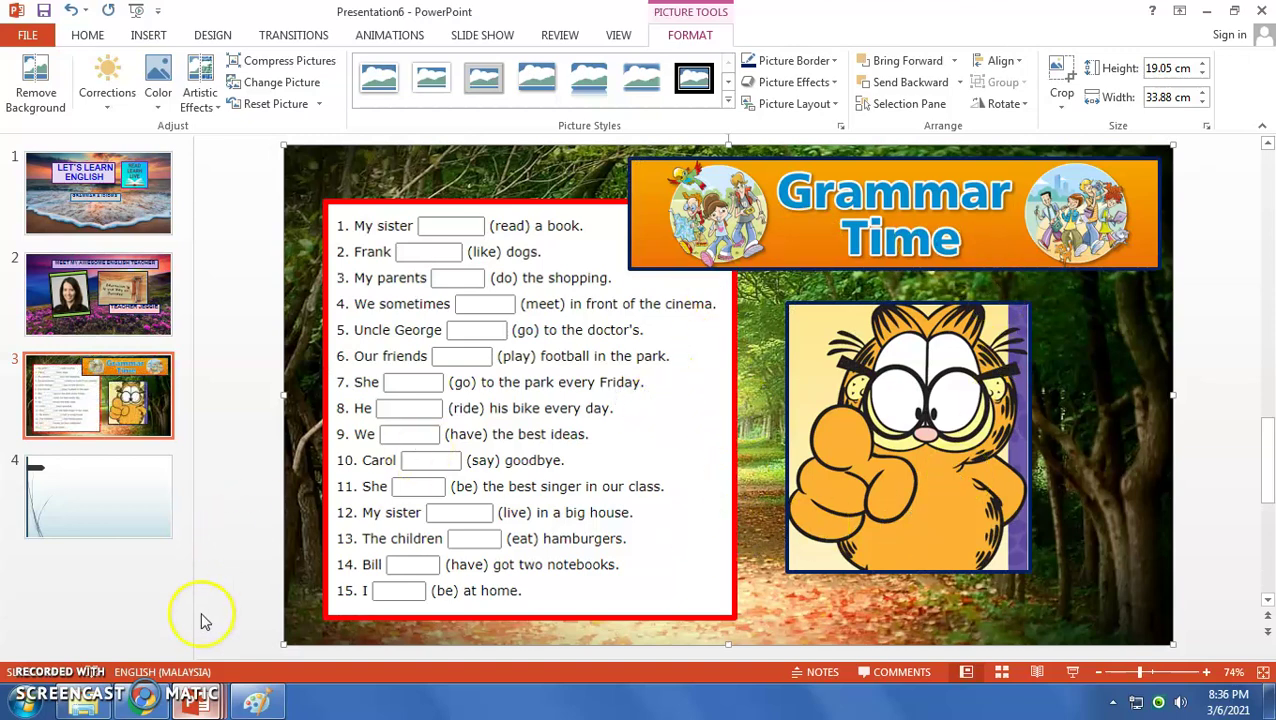
- Check the first two slides, switch to the LET'S LEARN ENGLISH presentation and look through its slides
click(113, 291)
click(114, 205)
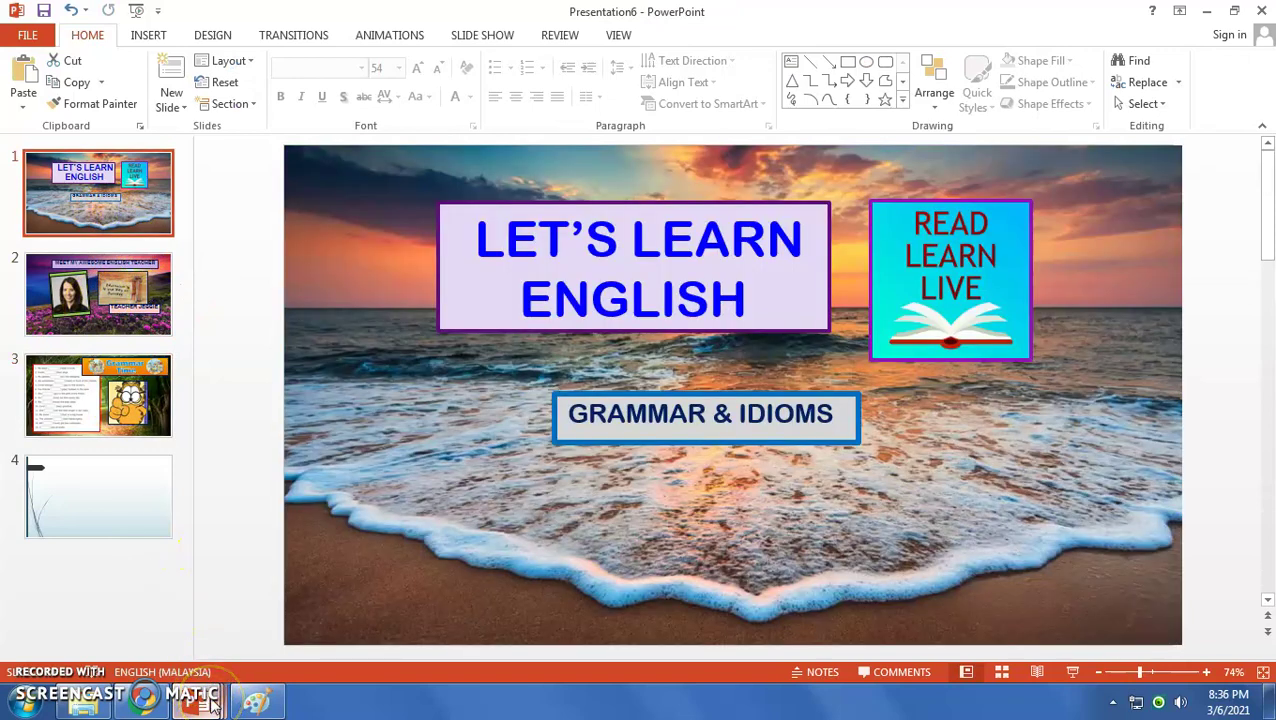
mouse_move(210, 705)
click(322, 638)
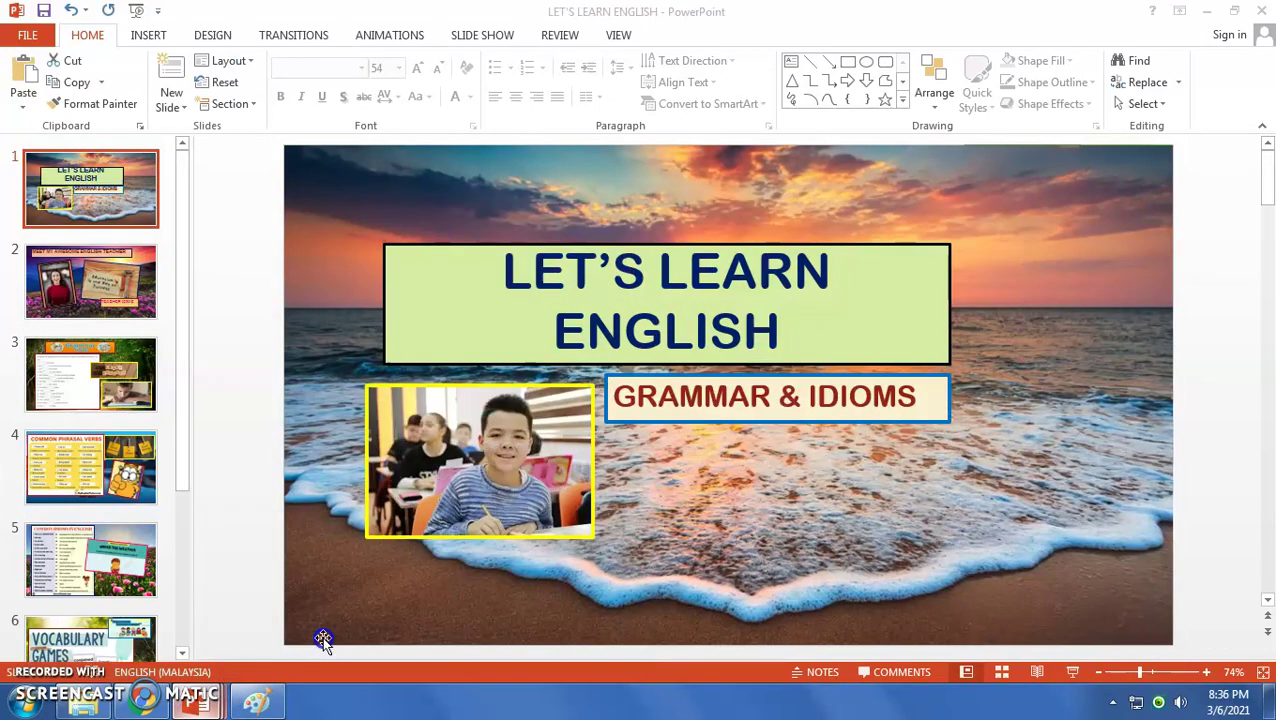
scroll(110, 282, down, 3)
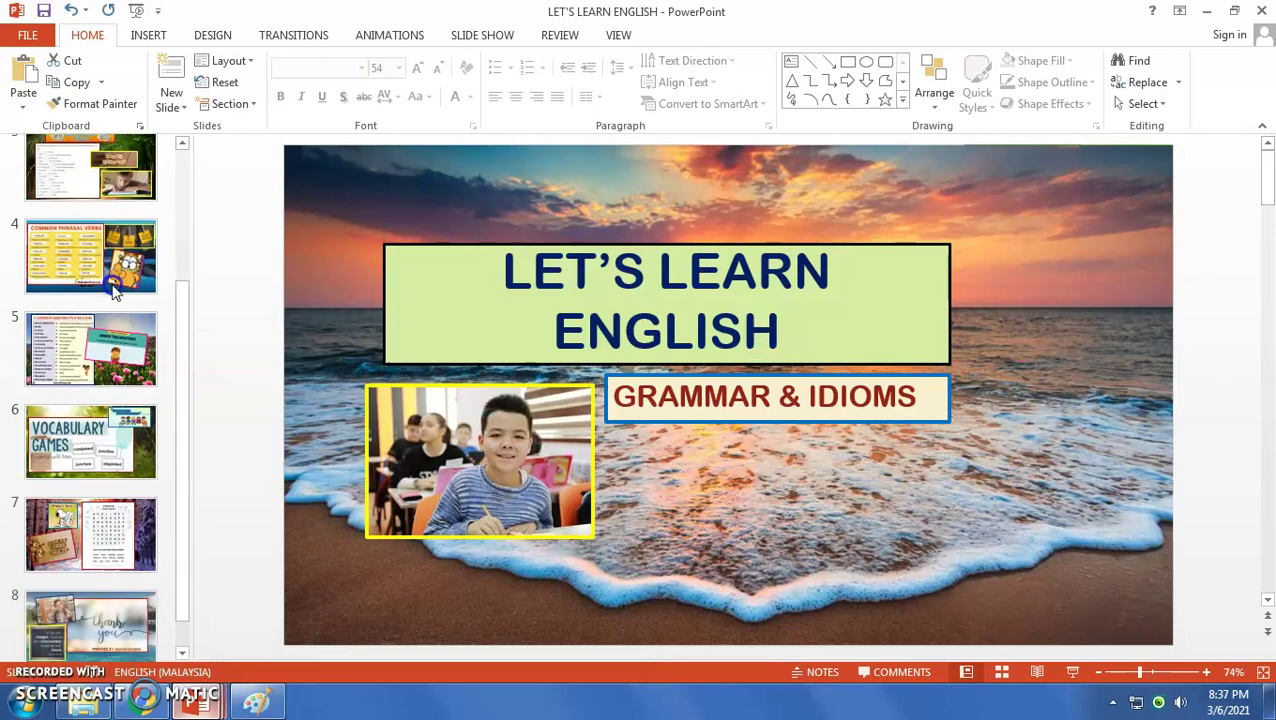
scroll(116, 510, up, 4)
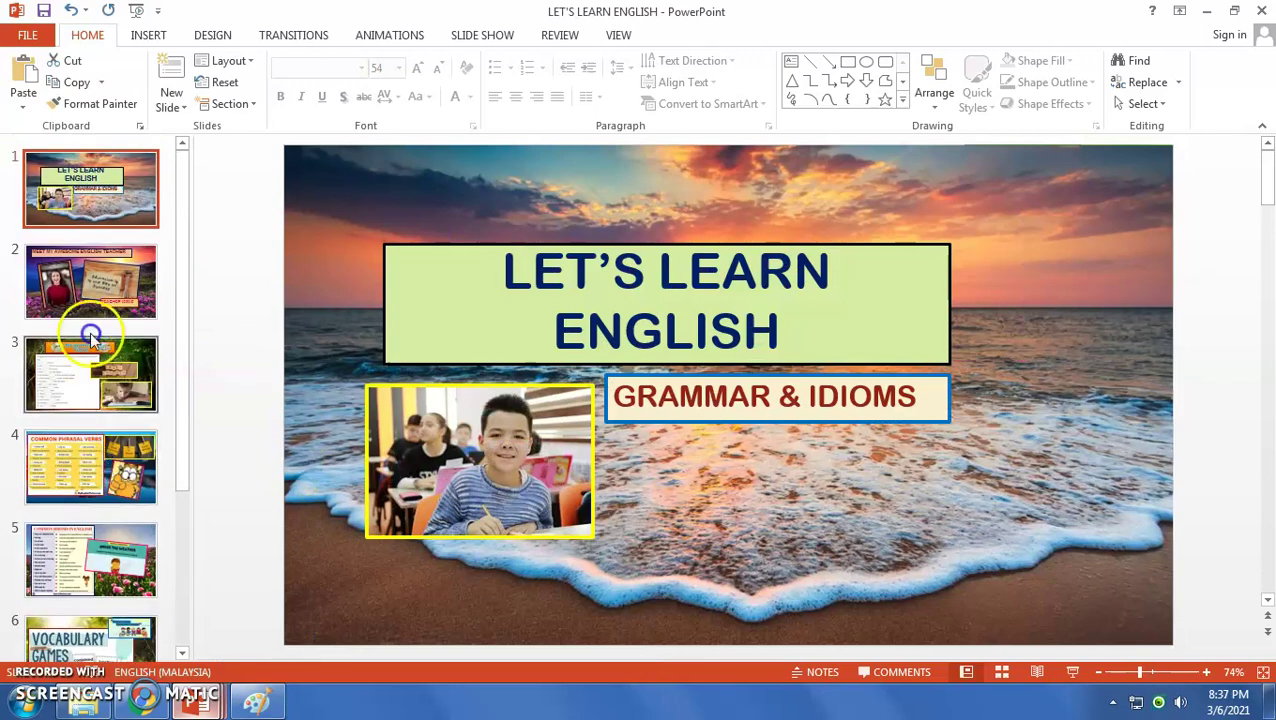
scroll(120, 470, down, 3)
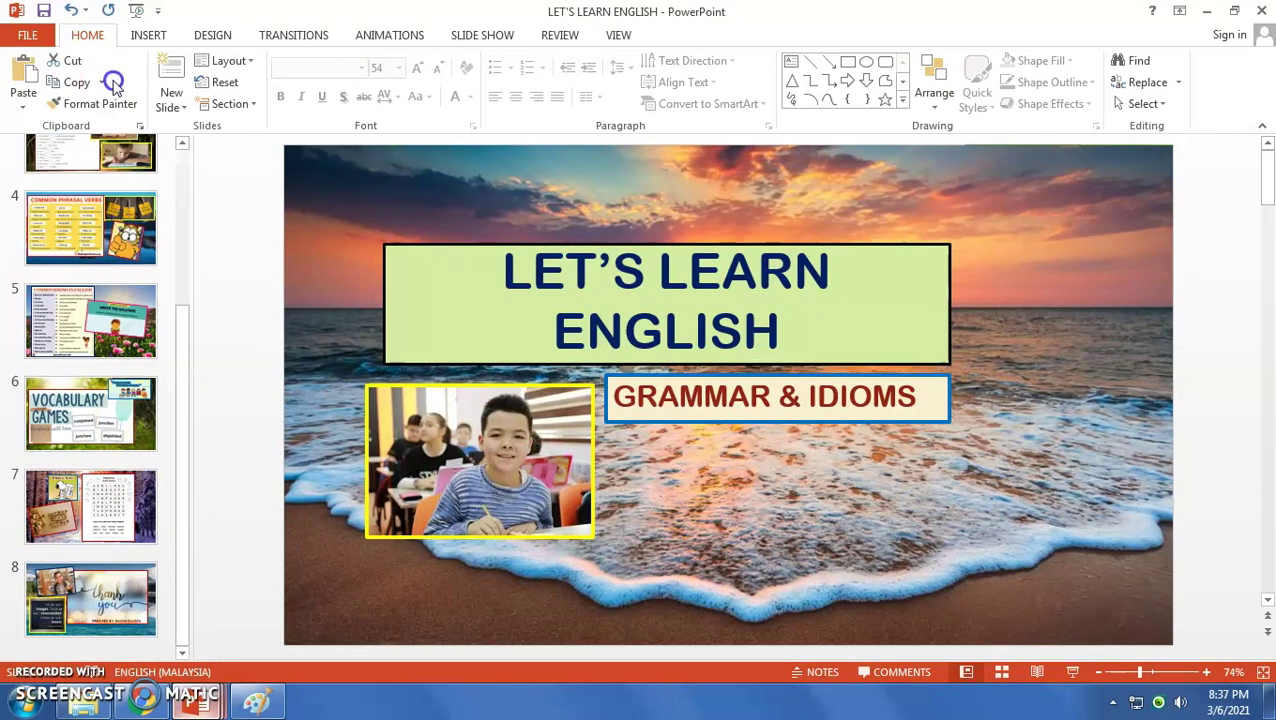
scroll(95, 200, up, 5)
- Save the presentation as the PDF LET'S LEARN ENGLISH in the PPT SLIDES folder, replacing the existing file, and look through the published PDF
click(27, 35)
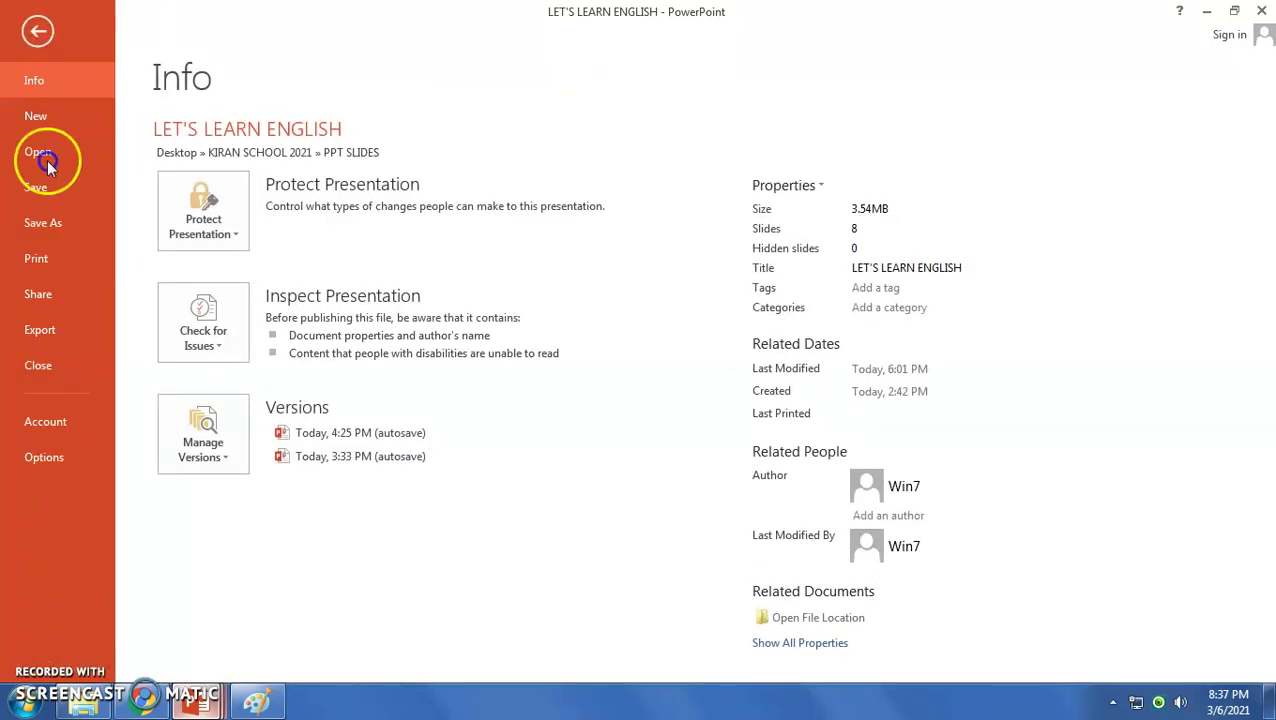
click(62, 227)
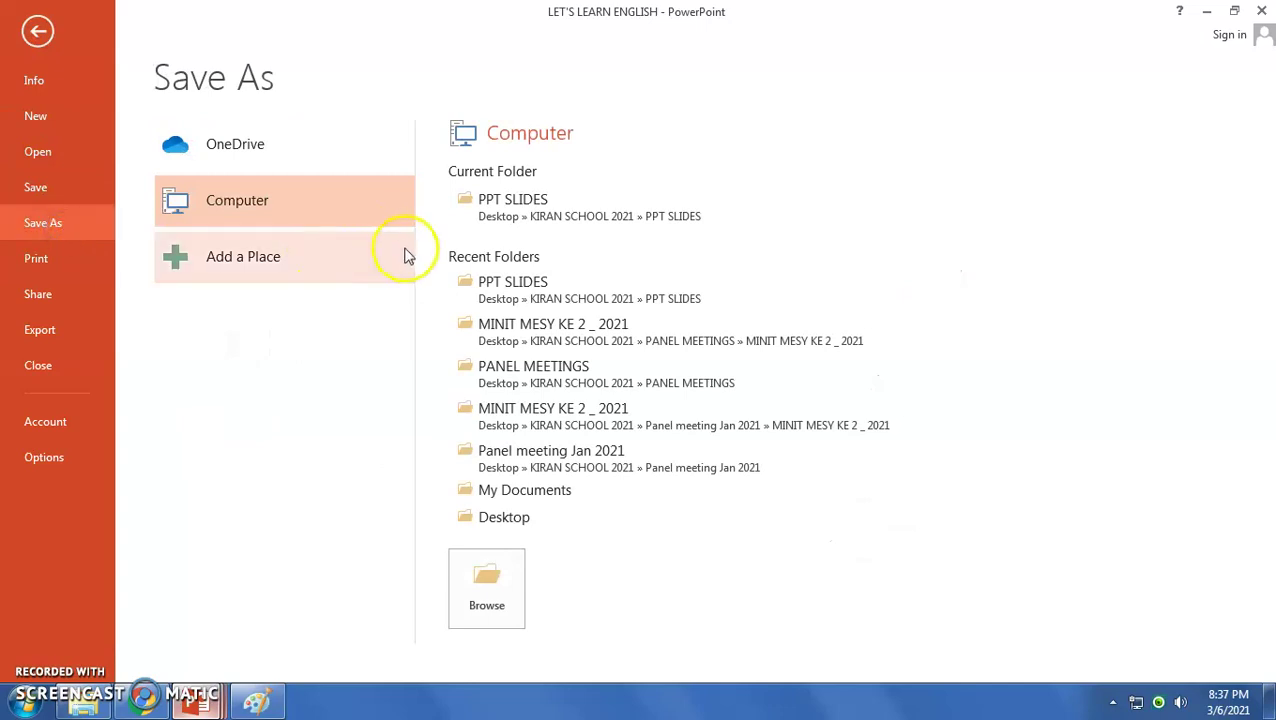
click(490, 286)
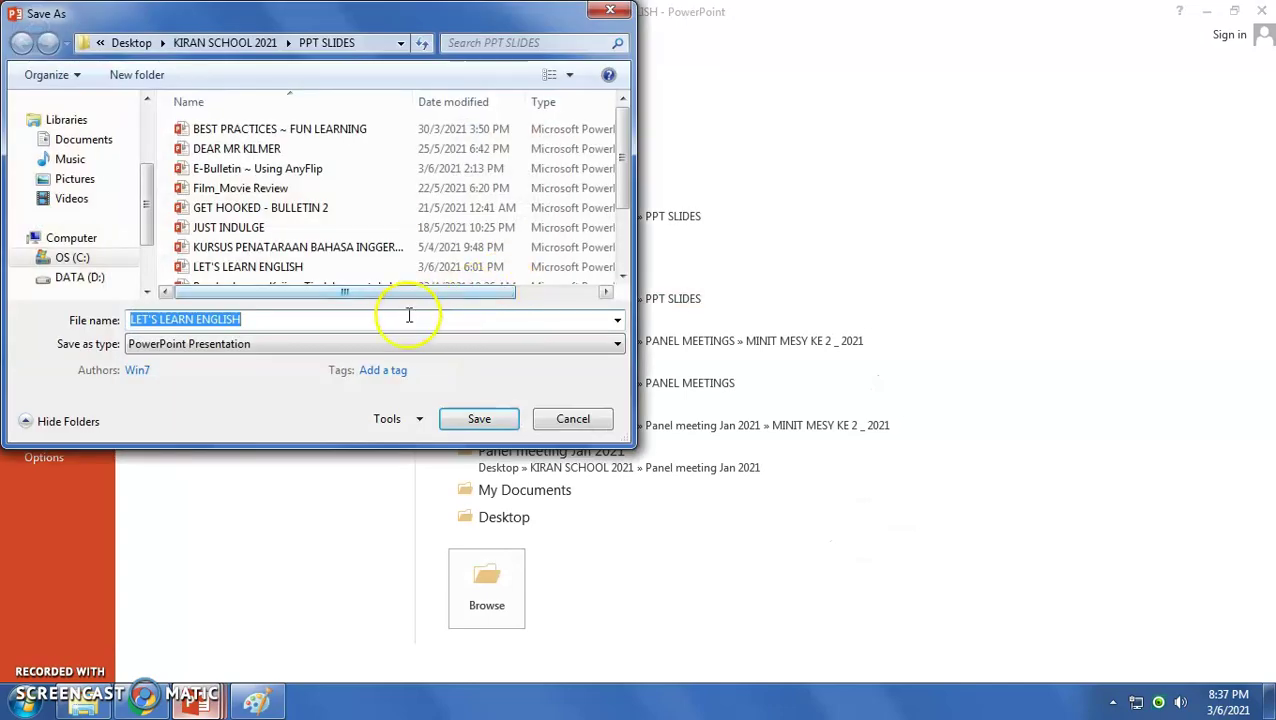
click(306, 320)
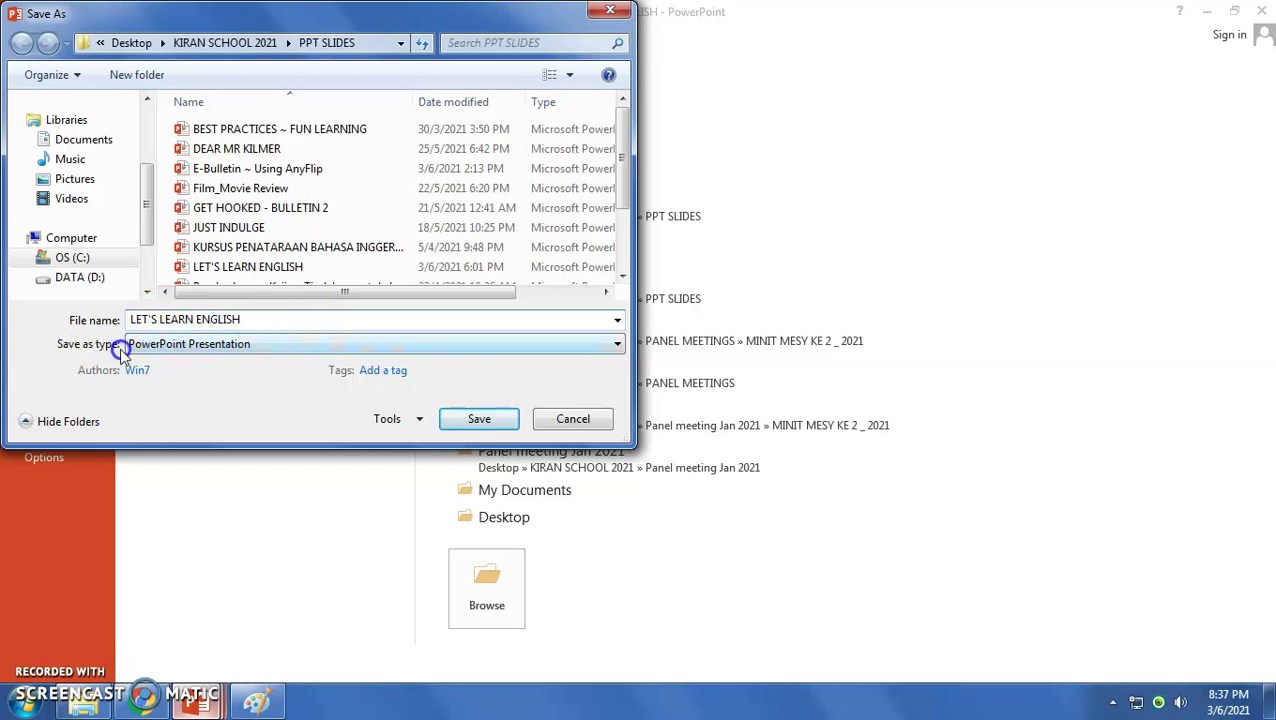
click(212, 344)
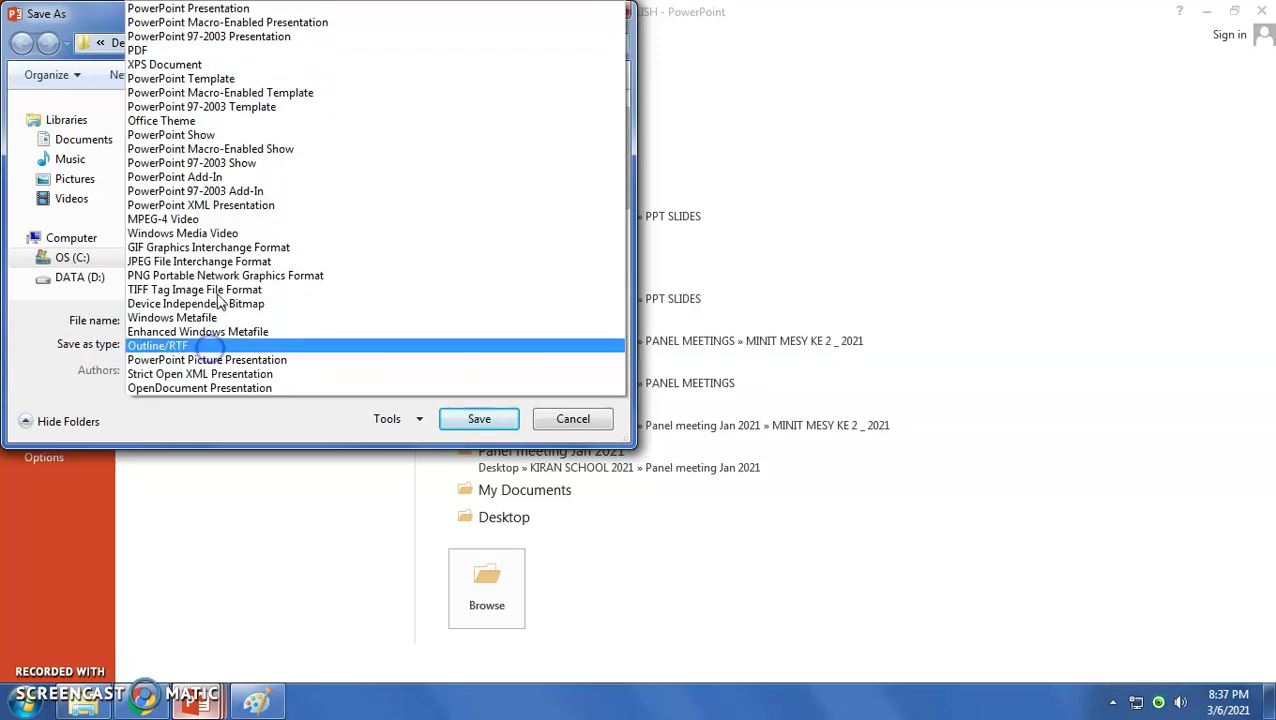
click(200, 50)
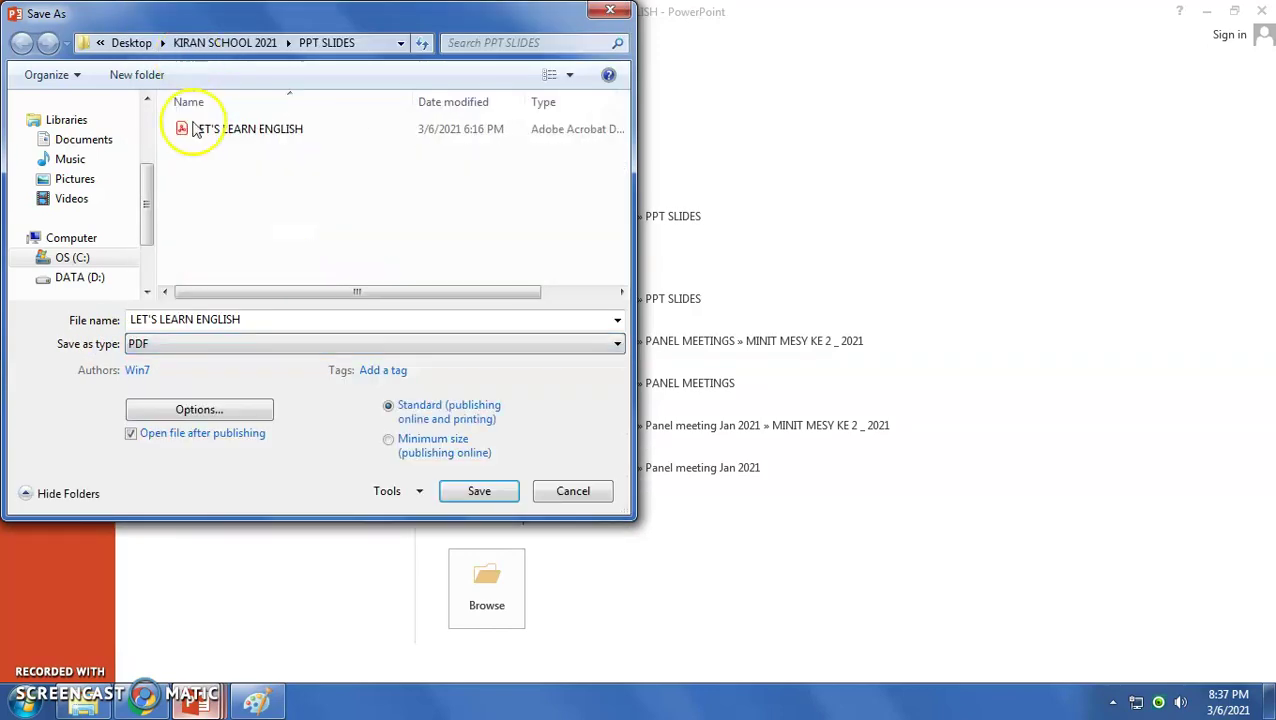
click(470, 492)
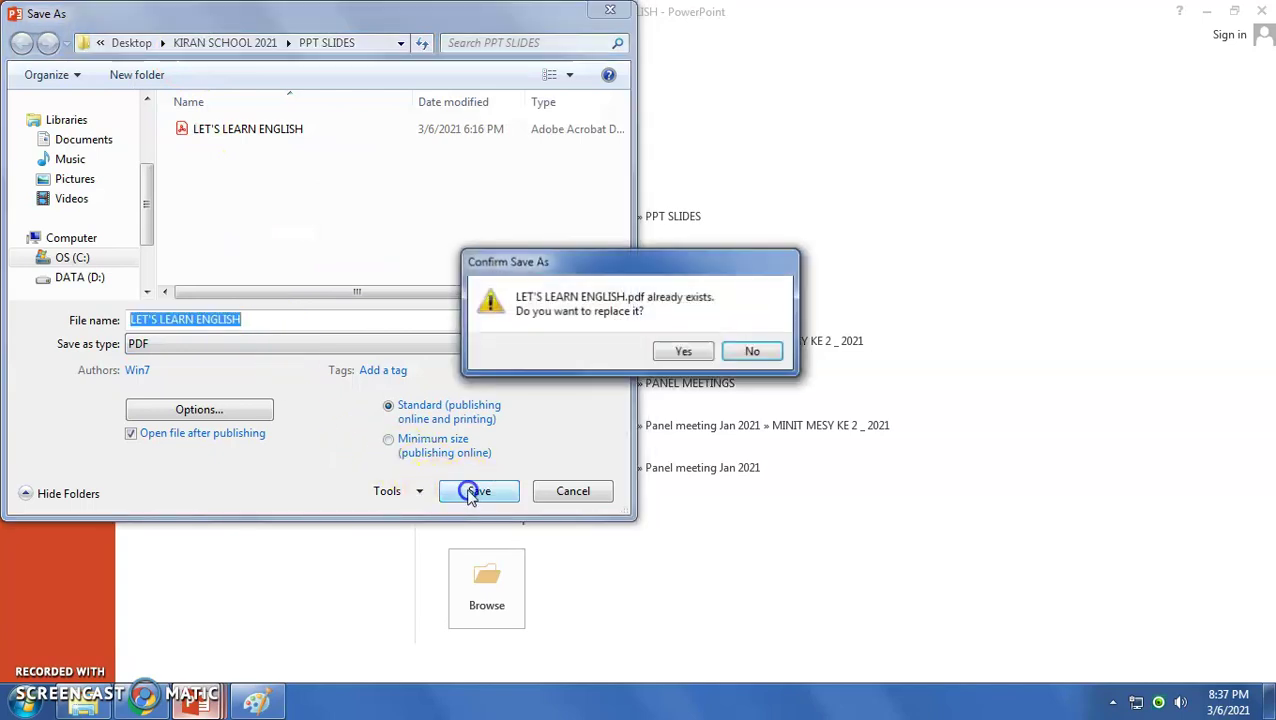
click(665, 351)
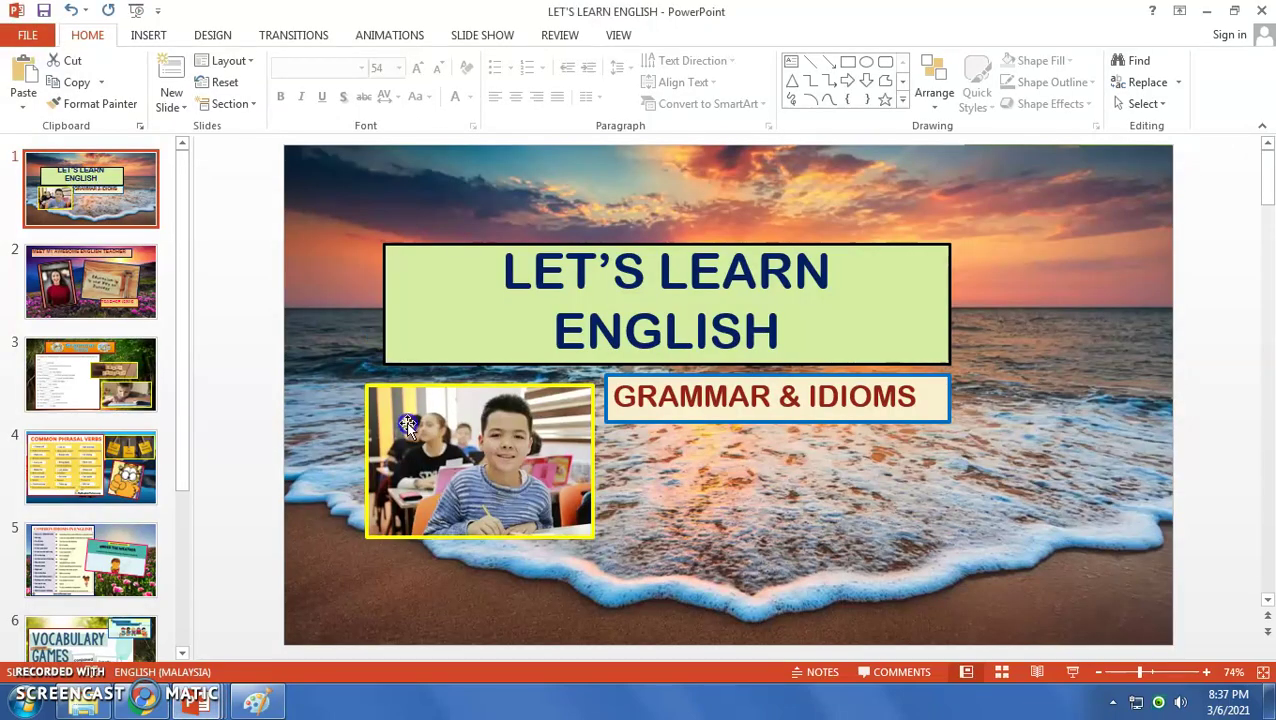
scroll(590, 470, down, 5)
scroll(601, 454, up, 6)
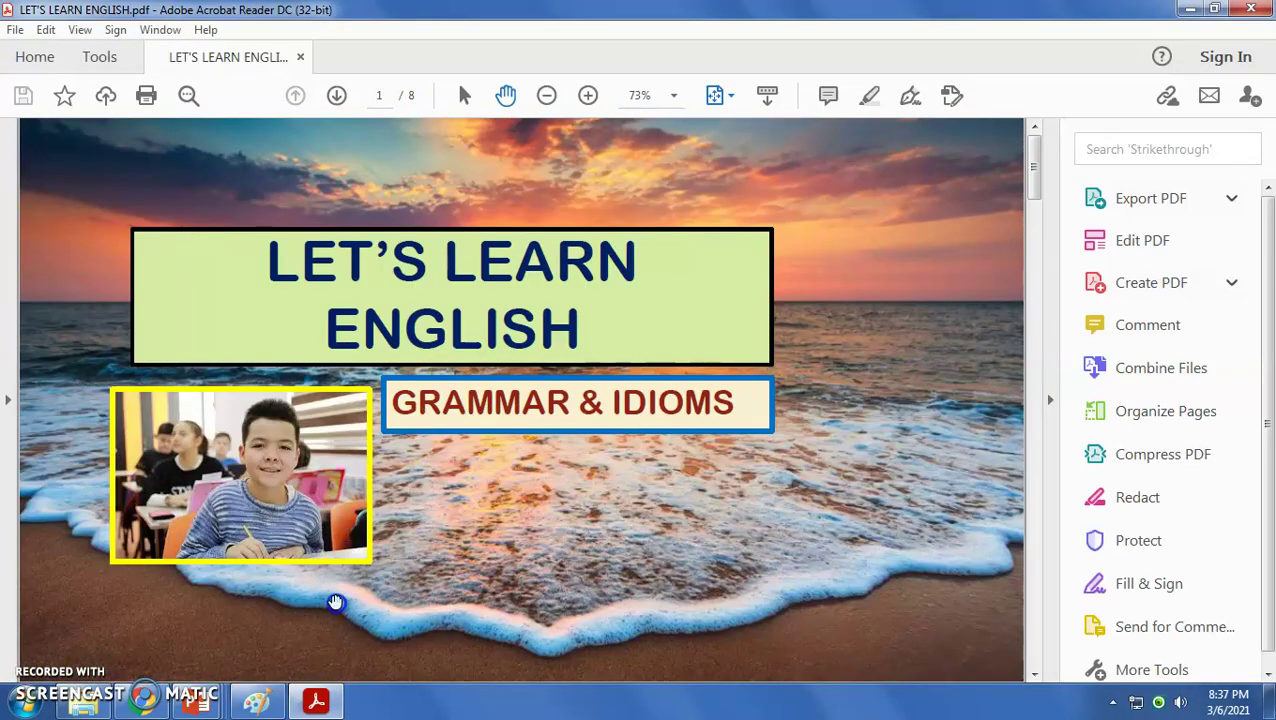
- Switch to Chrome and open the AnyFlip website from the ANYFLIP Google search results
mouse_move(143, 706)
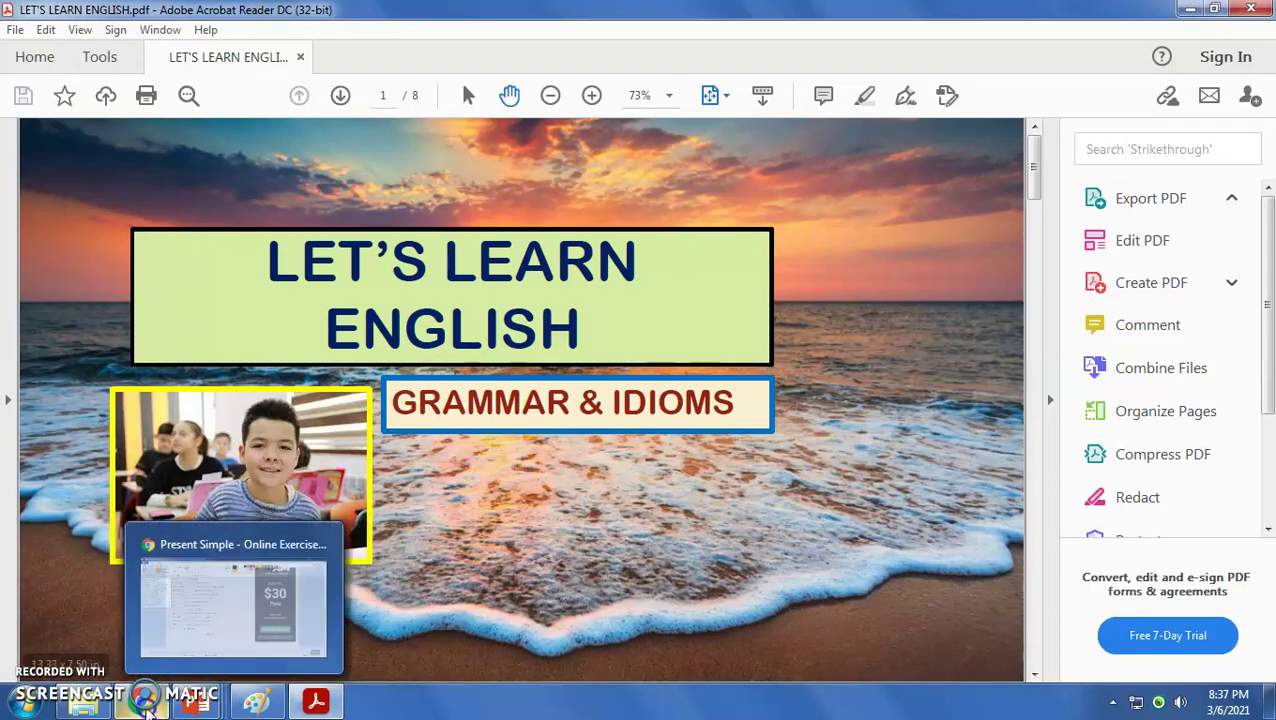
click(147, 706)
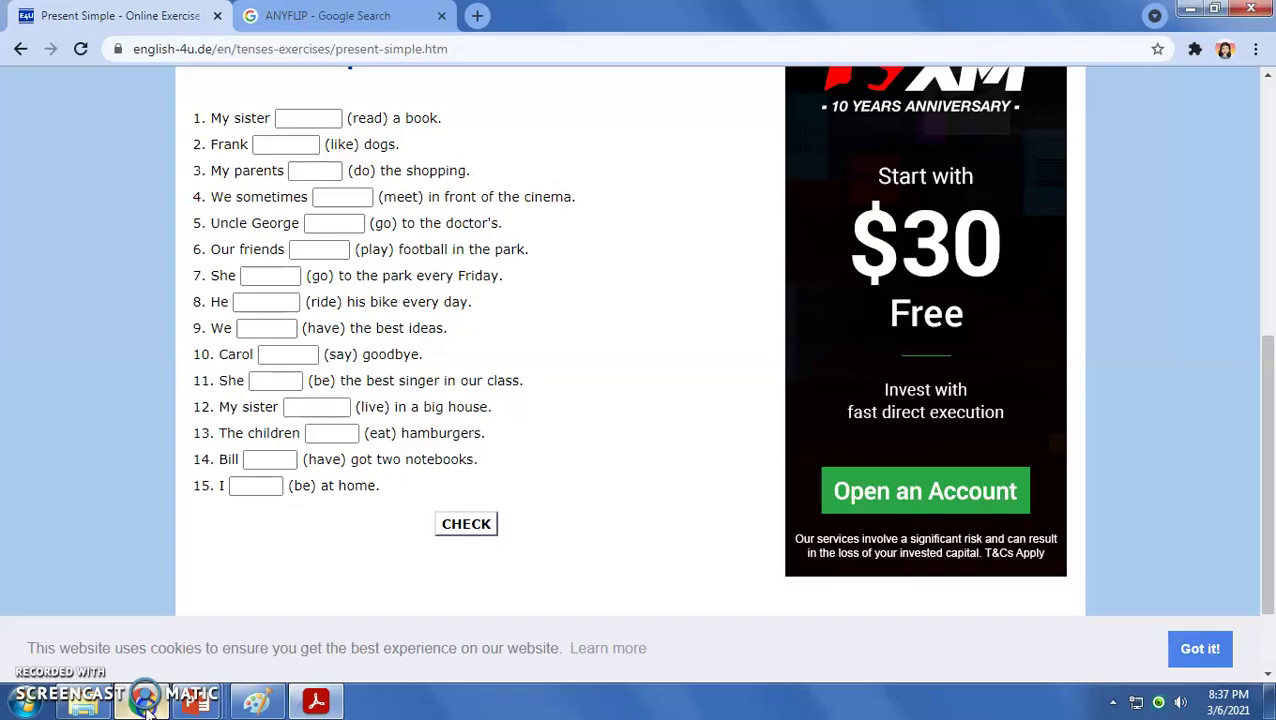
click(315, 20)
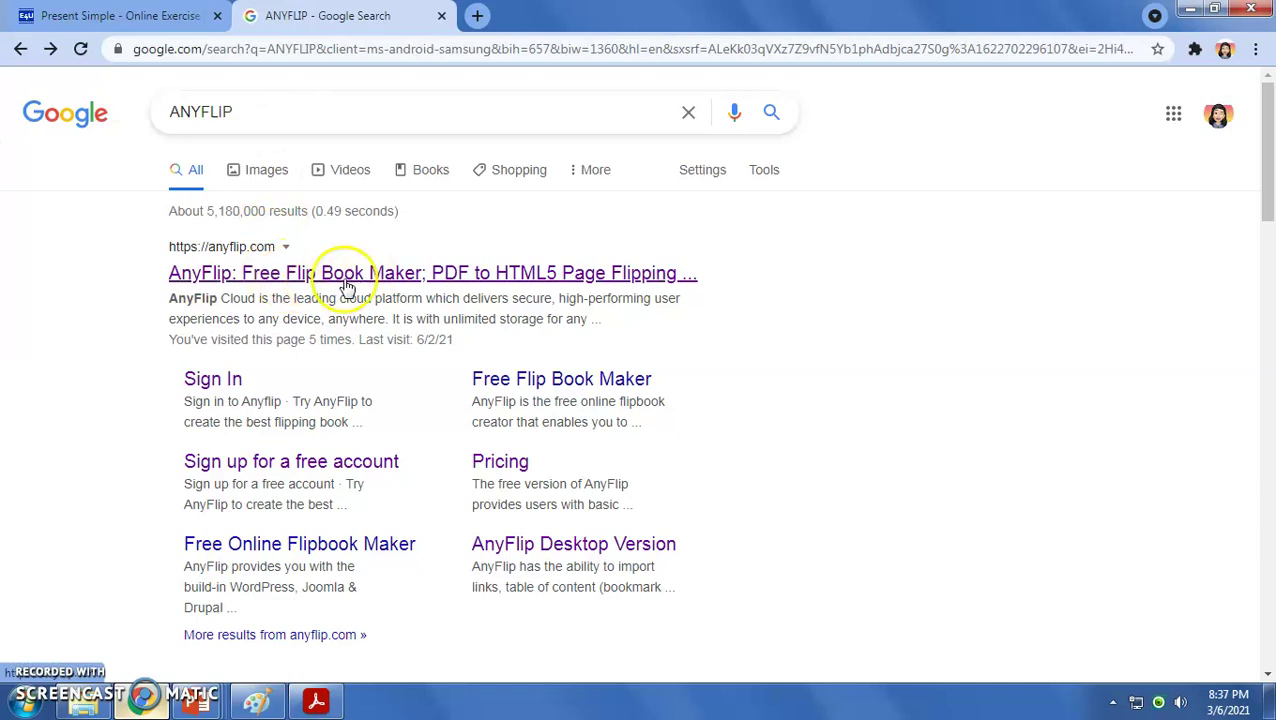
click(347, 286)
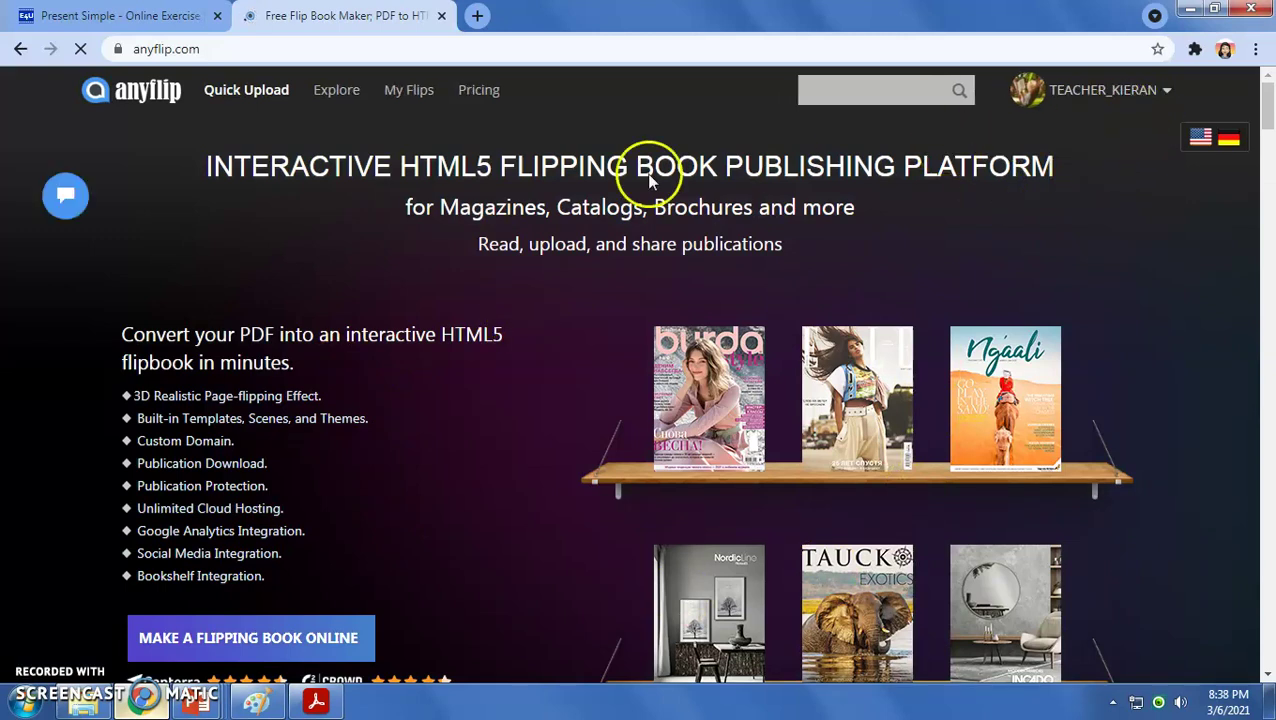
- Go to AnyFlip's quick upload page and look over the Add New Book form and the existing books
mouse_move(1119, 120)
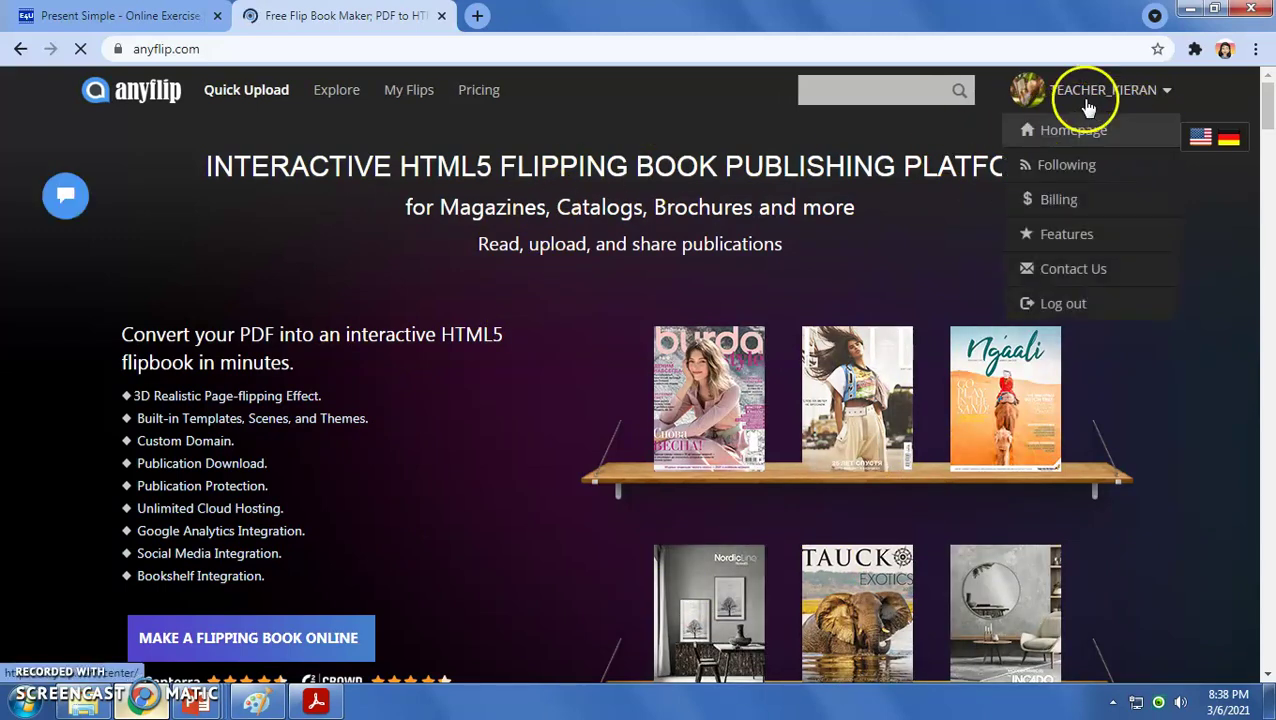
click(243, 93)
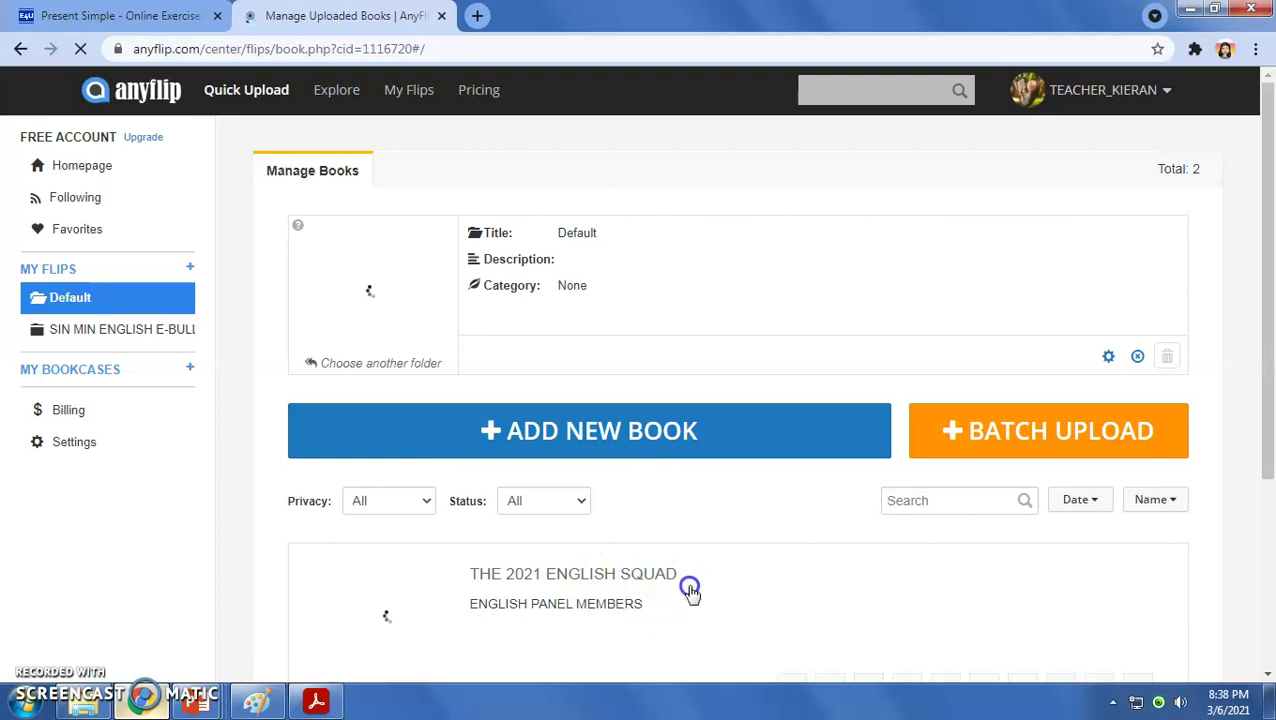
scroll(687, 587, down, 2)
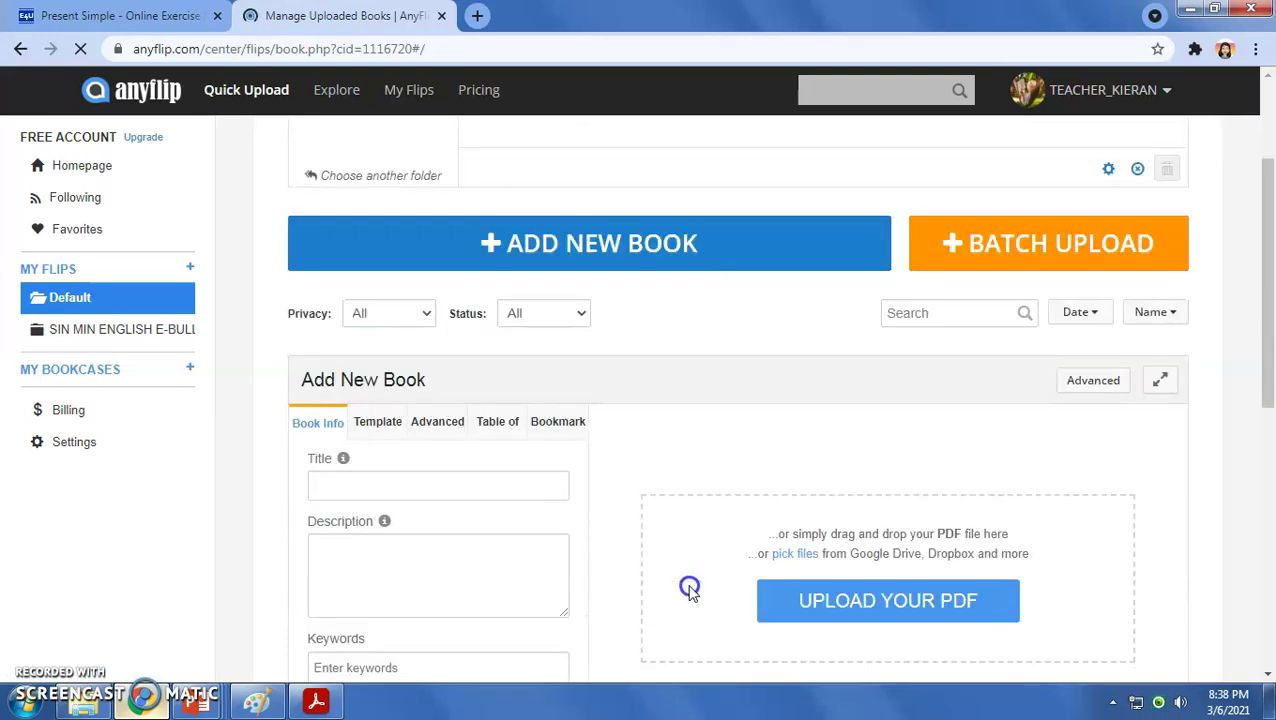
scroll(618, 598, down, 1)
scroll(619, 598, down, 1)
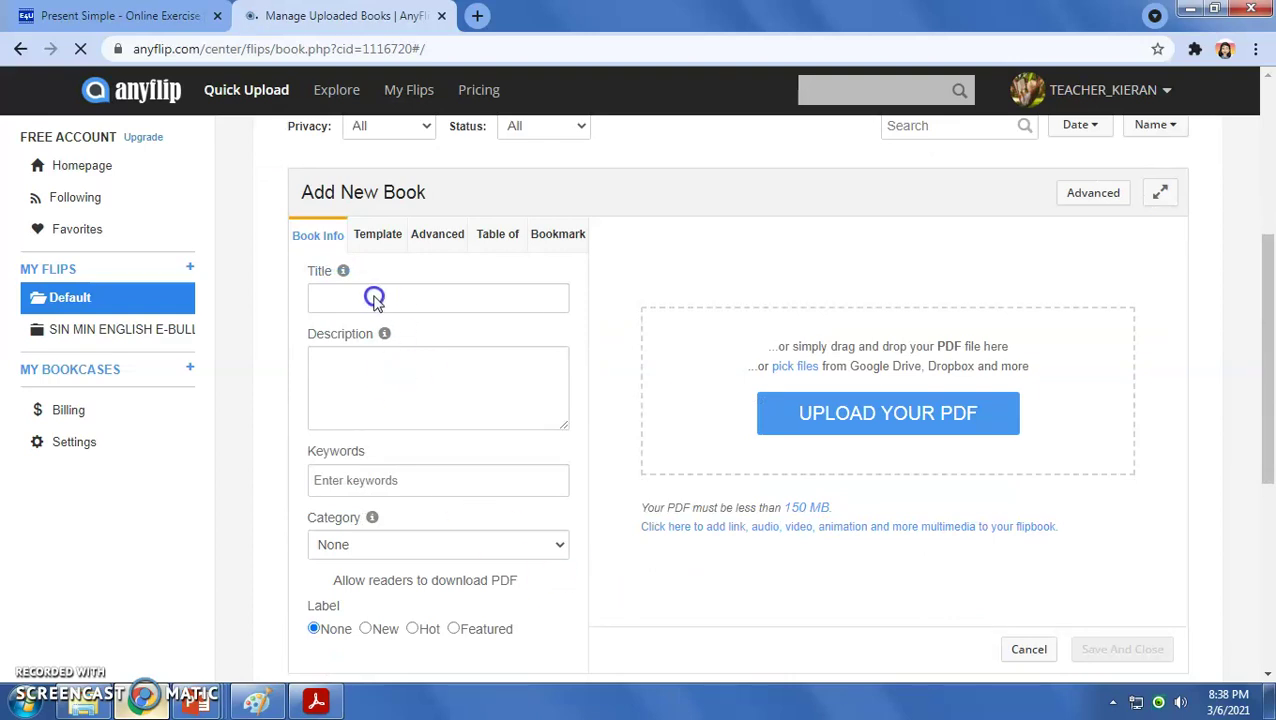
scroll(410, 390, down, 4)
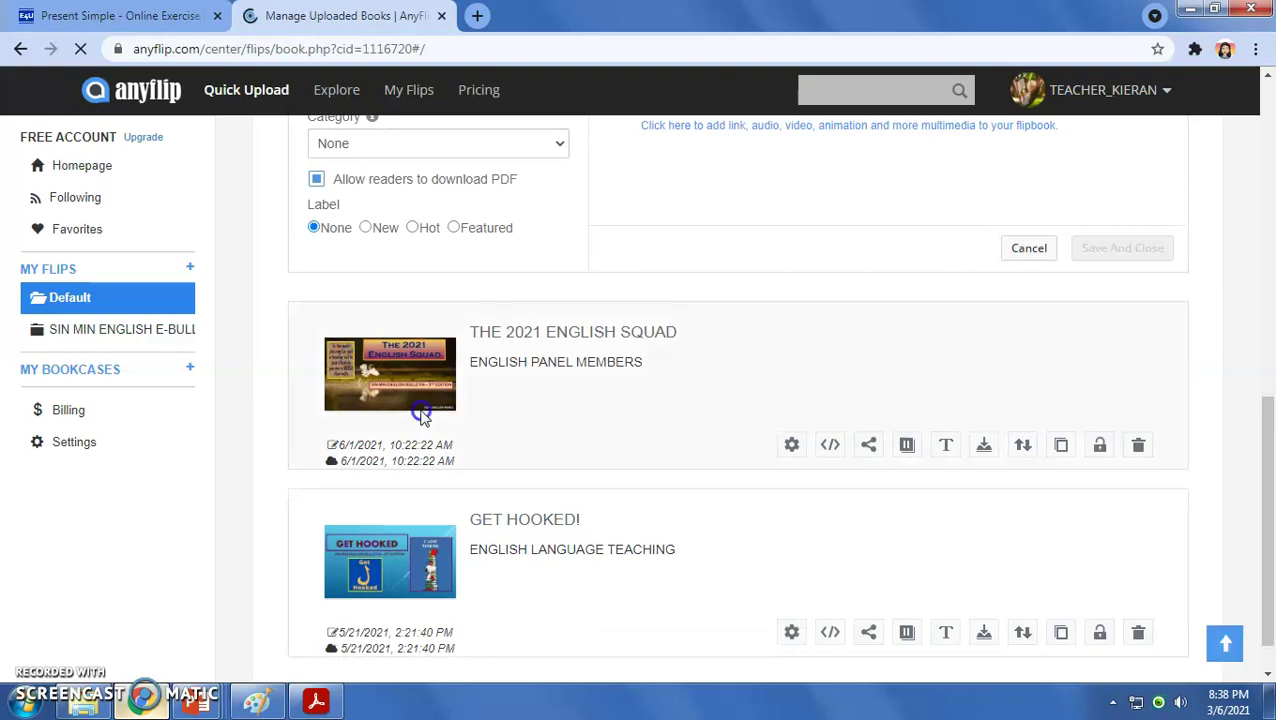
scroll(421, 414, up, 3)
scroll(421, 414, up, 1)
- Fill in the book info with title LET'S LEARN ENGLISH, description GRAMMAR, IDIOMS, keyword ENGLISH and category Non-Fiction
click(391, 273)
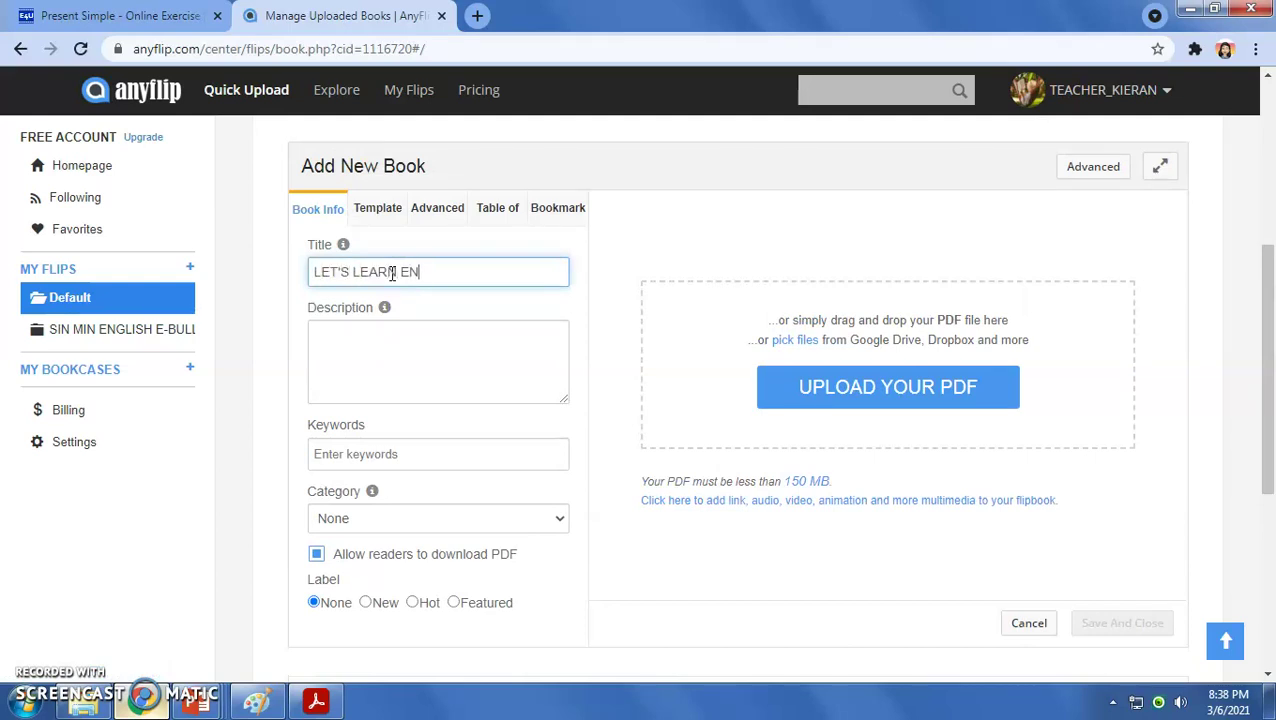
click(346, 348)
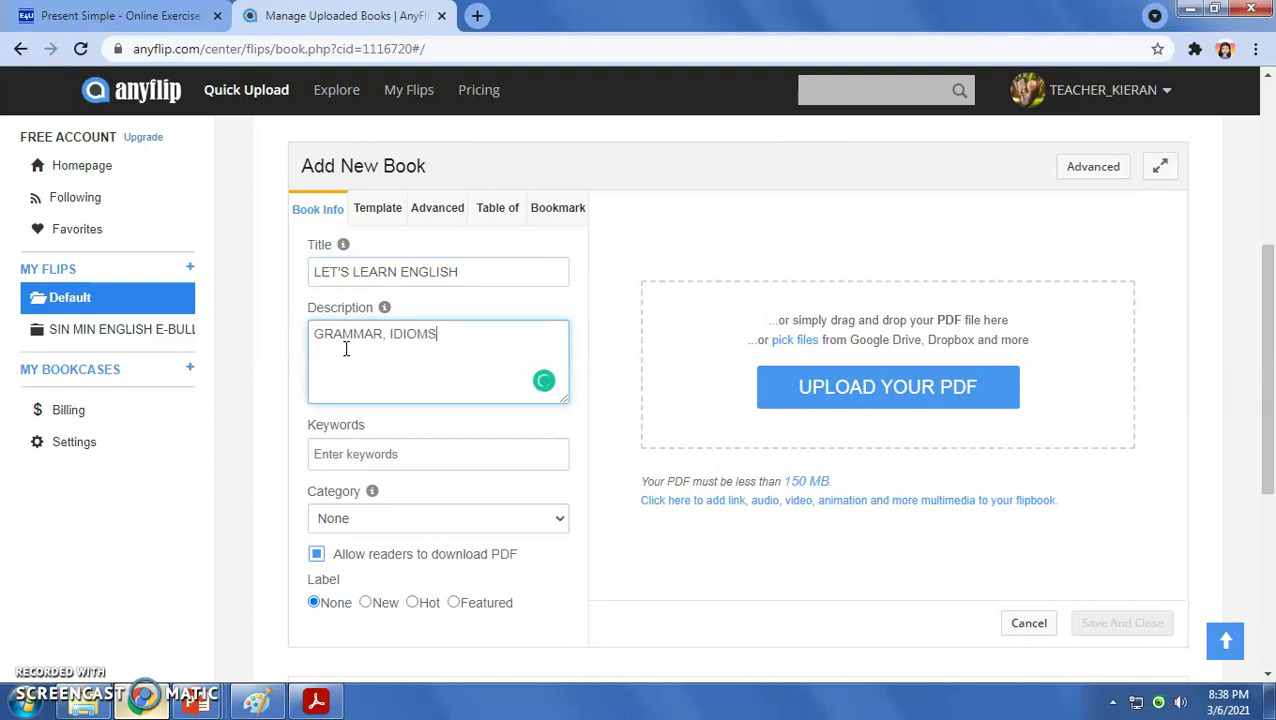
click(340, 455)
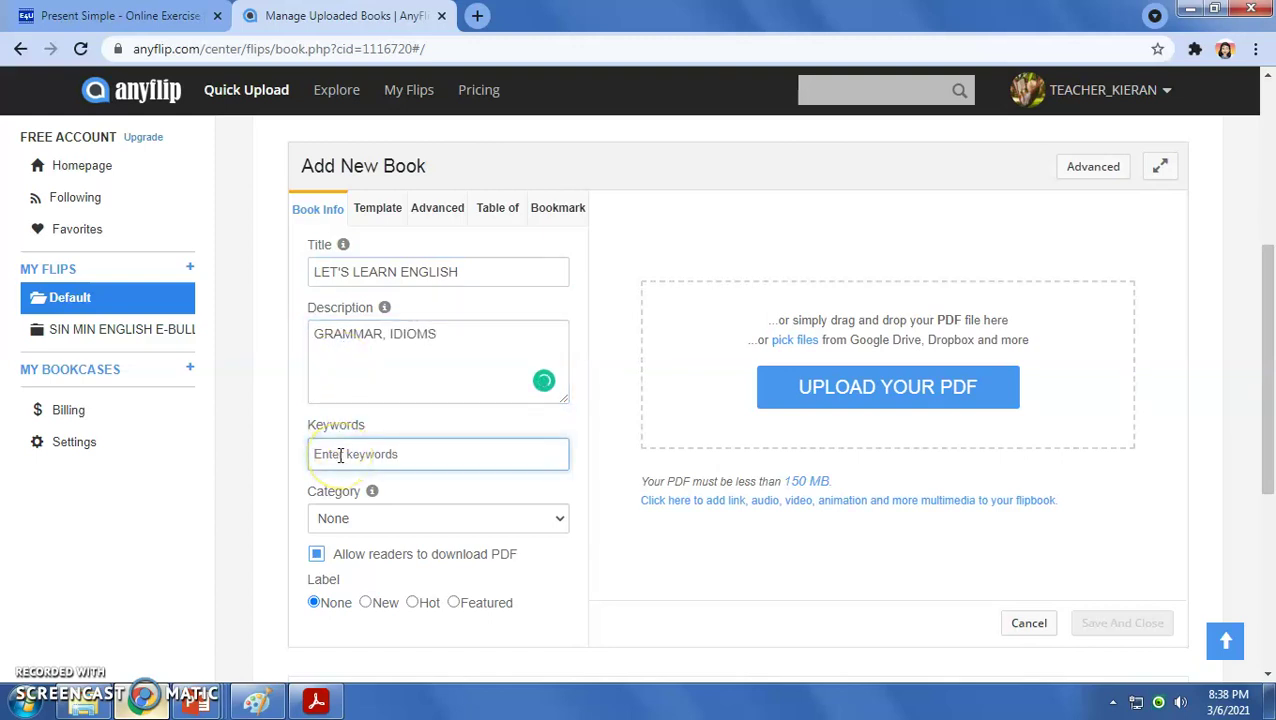
text(ENGLISH)
click(335, 519)
key(e)
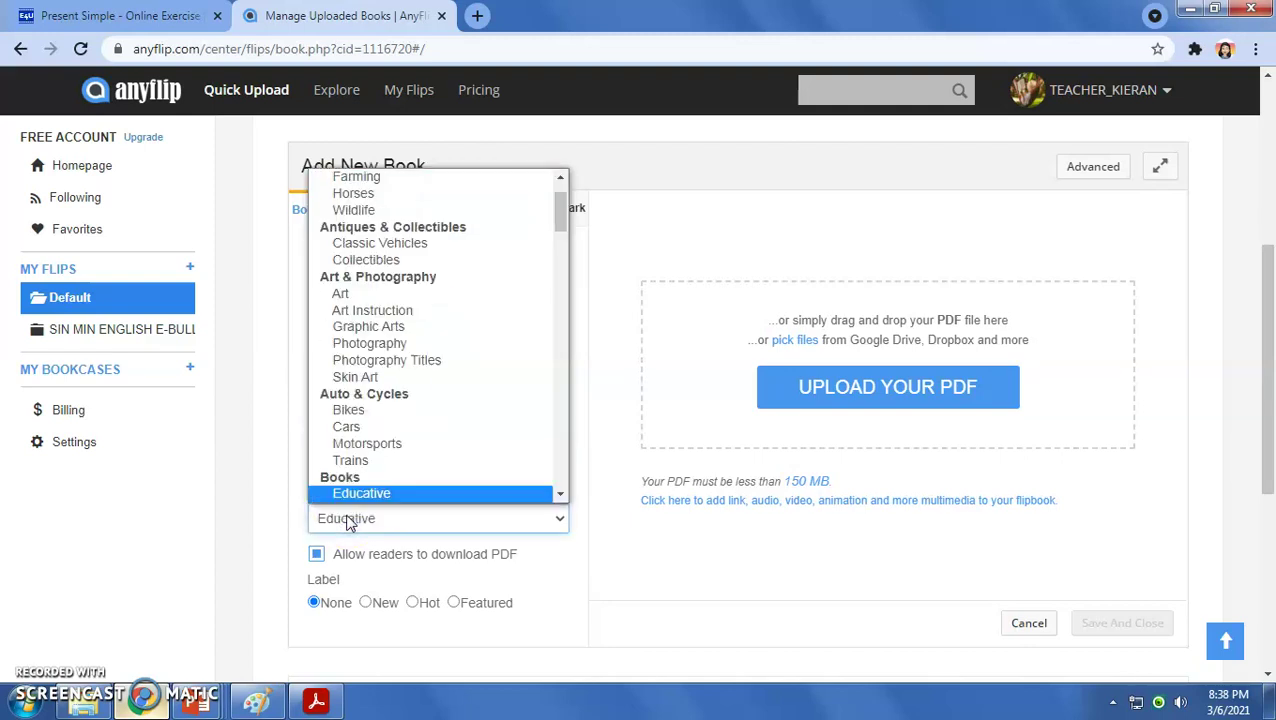
drag(348, 522, 365, 500)
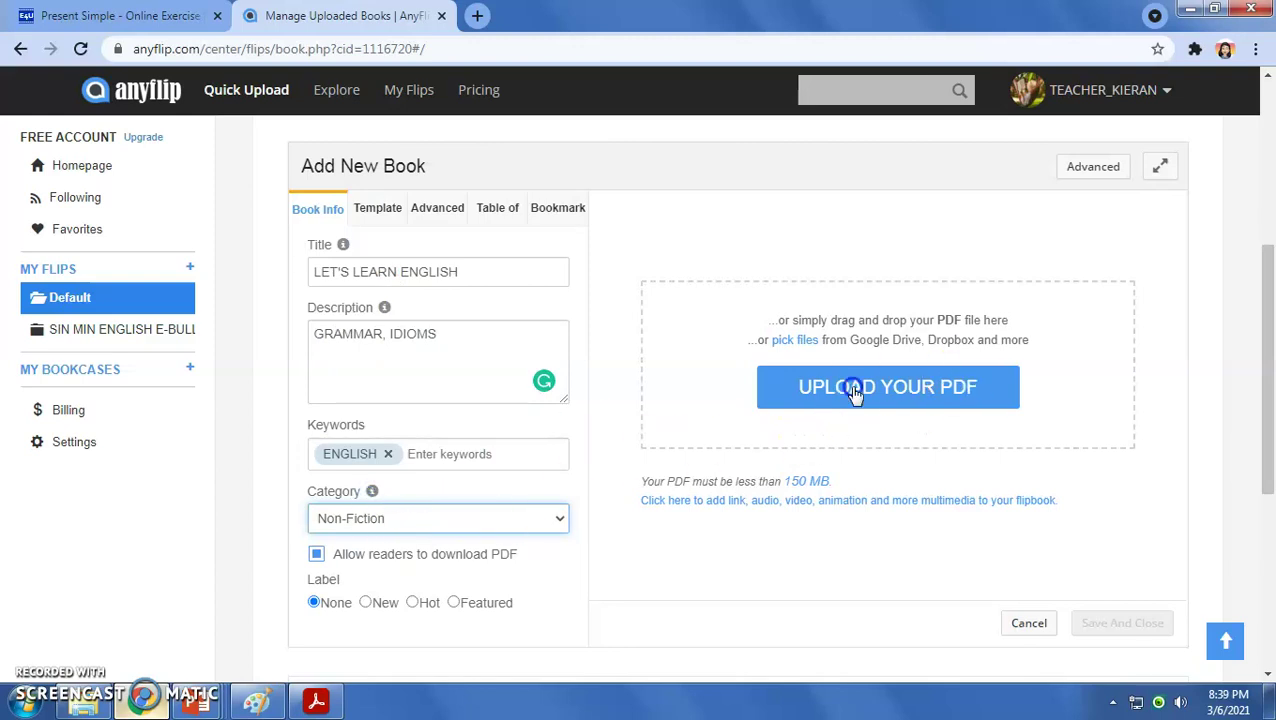
- Upload the LET'S LEARN ENGLISH PDF from the PPT SLIDES folder to the new book
click(924, 394)
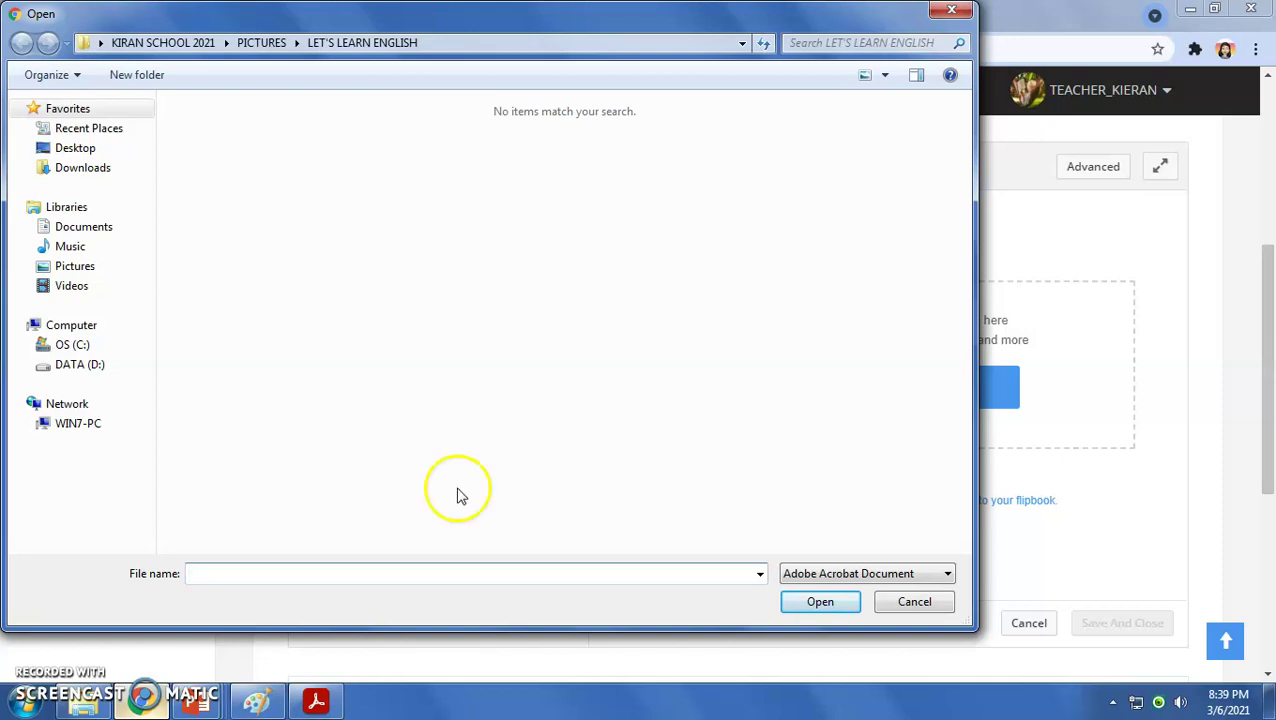
click(83, 150)
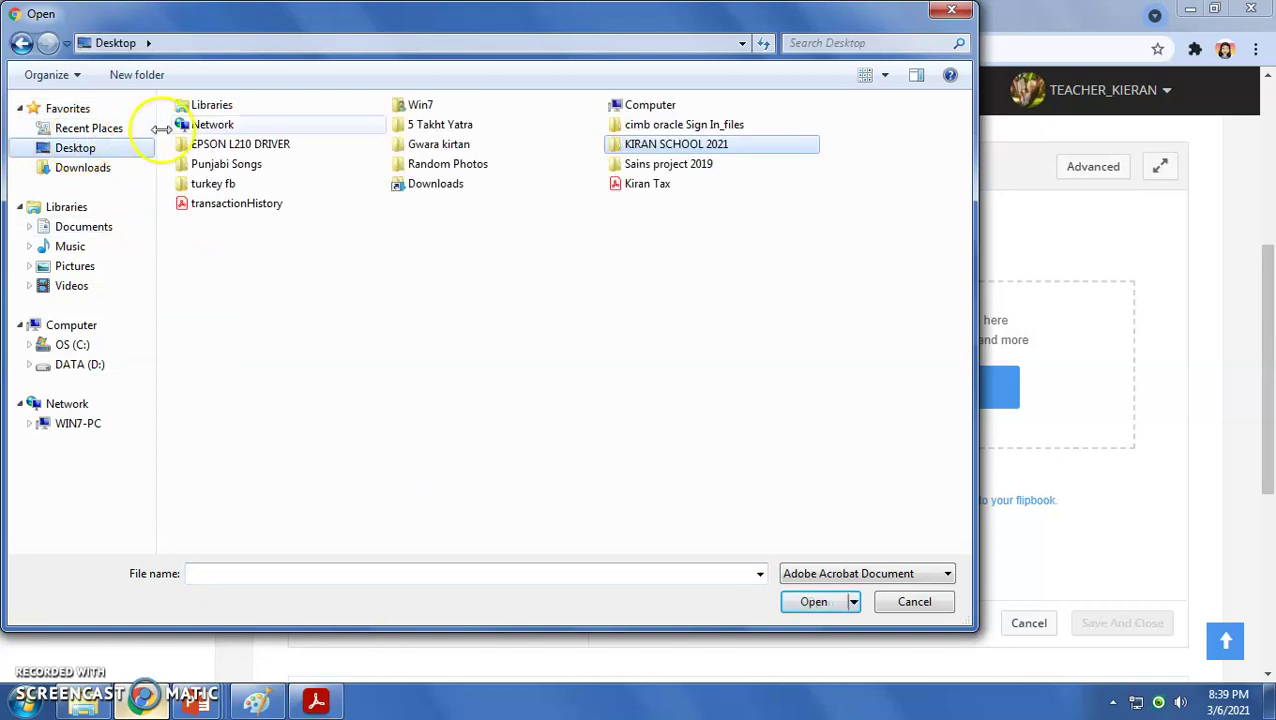
double_click(706, 145)
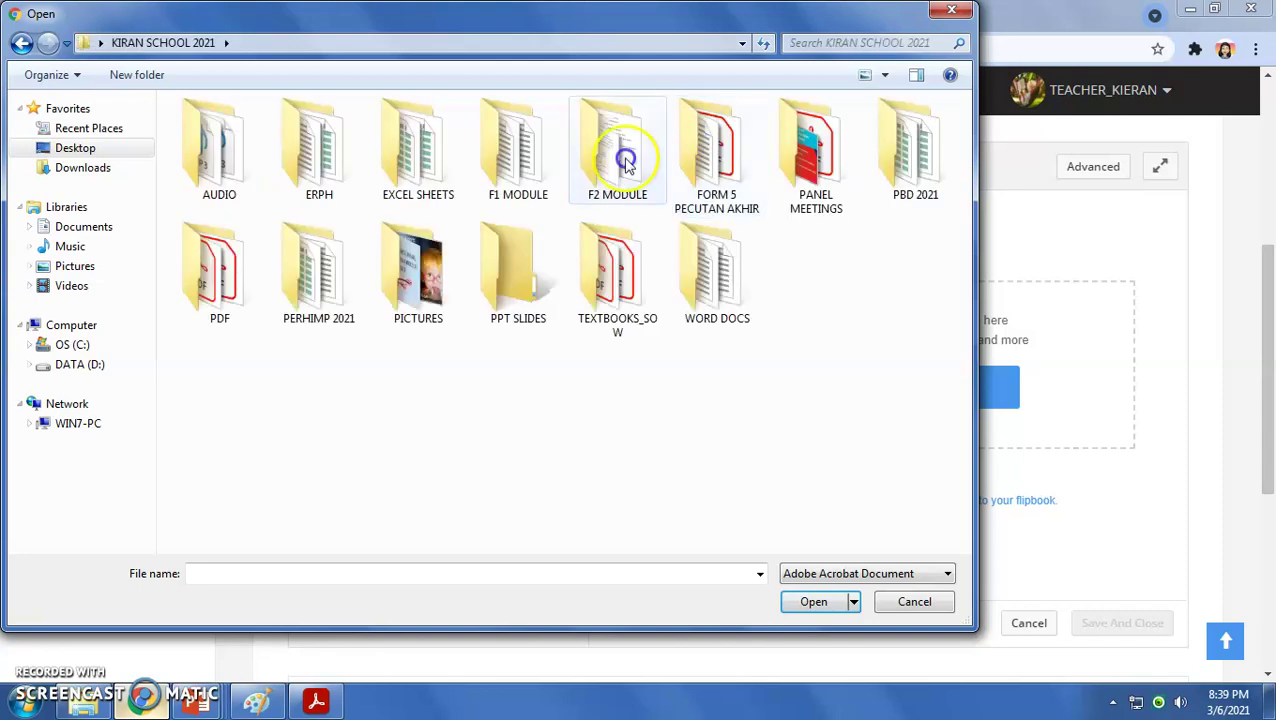
double_click(556, 275)
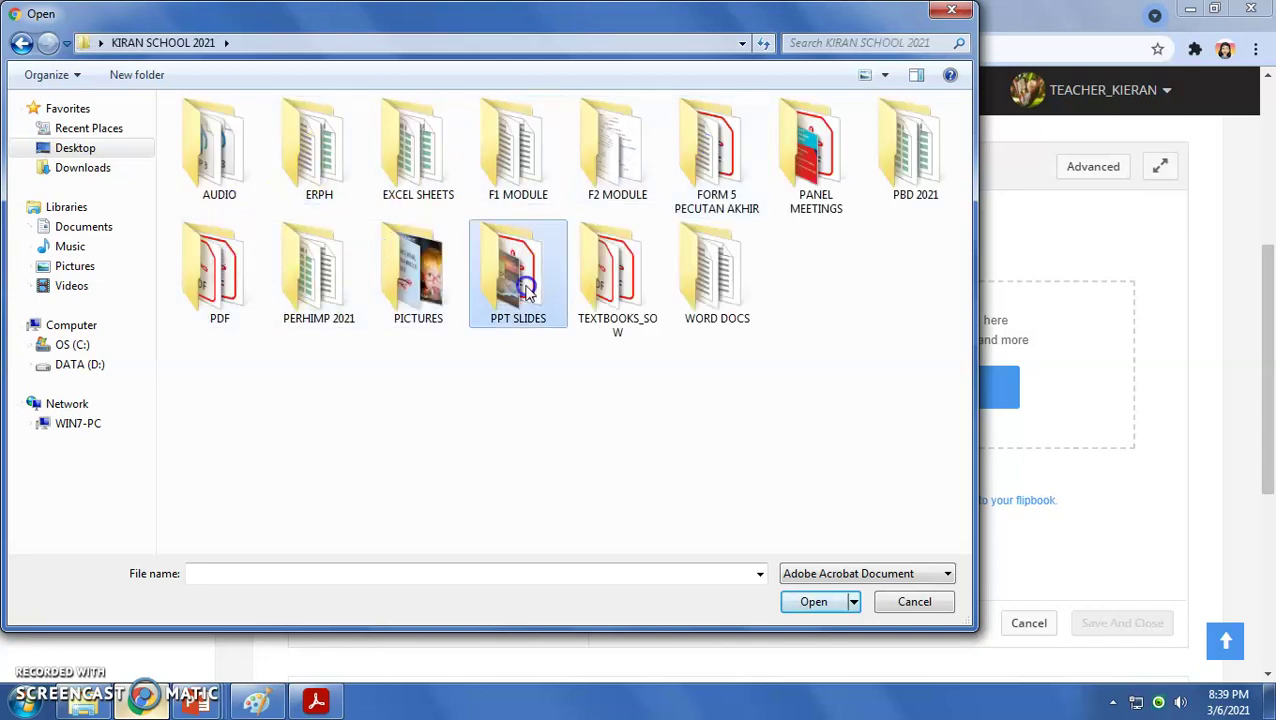
click(239, 130)
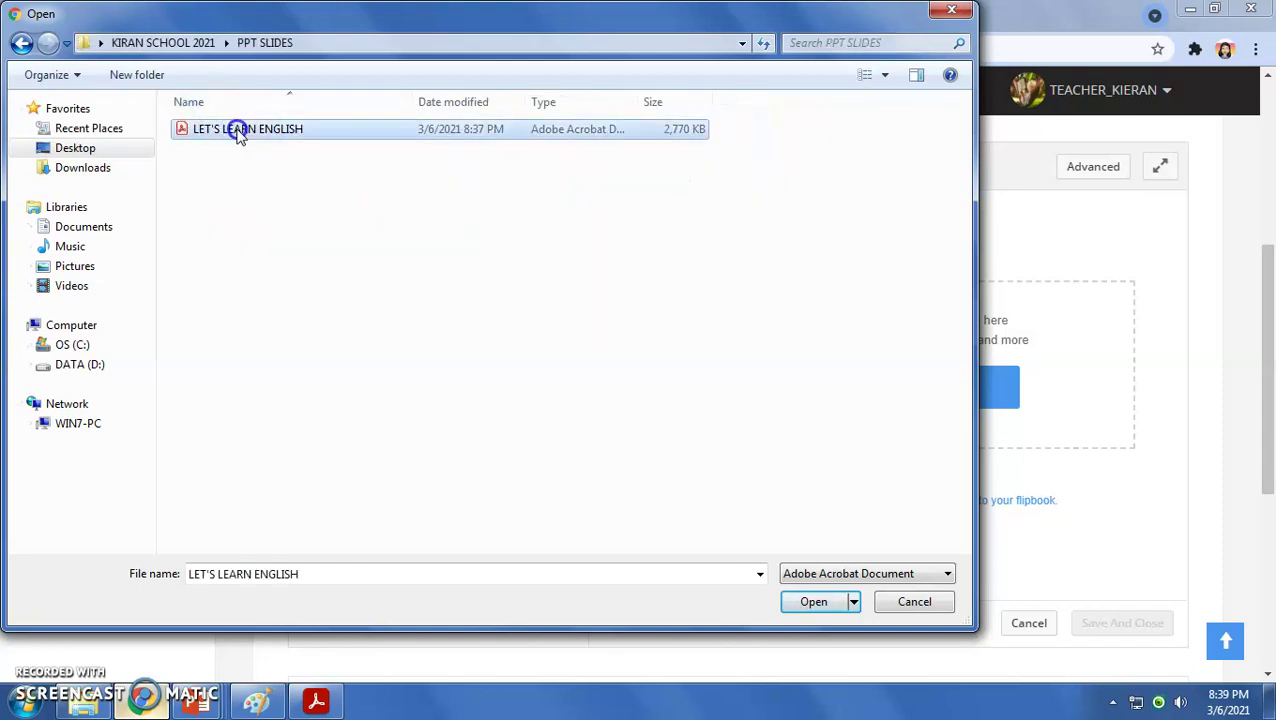
click(814, 603)
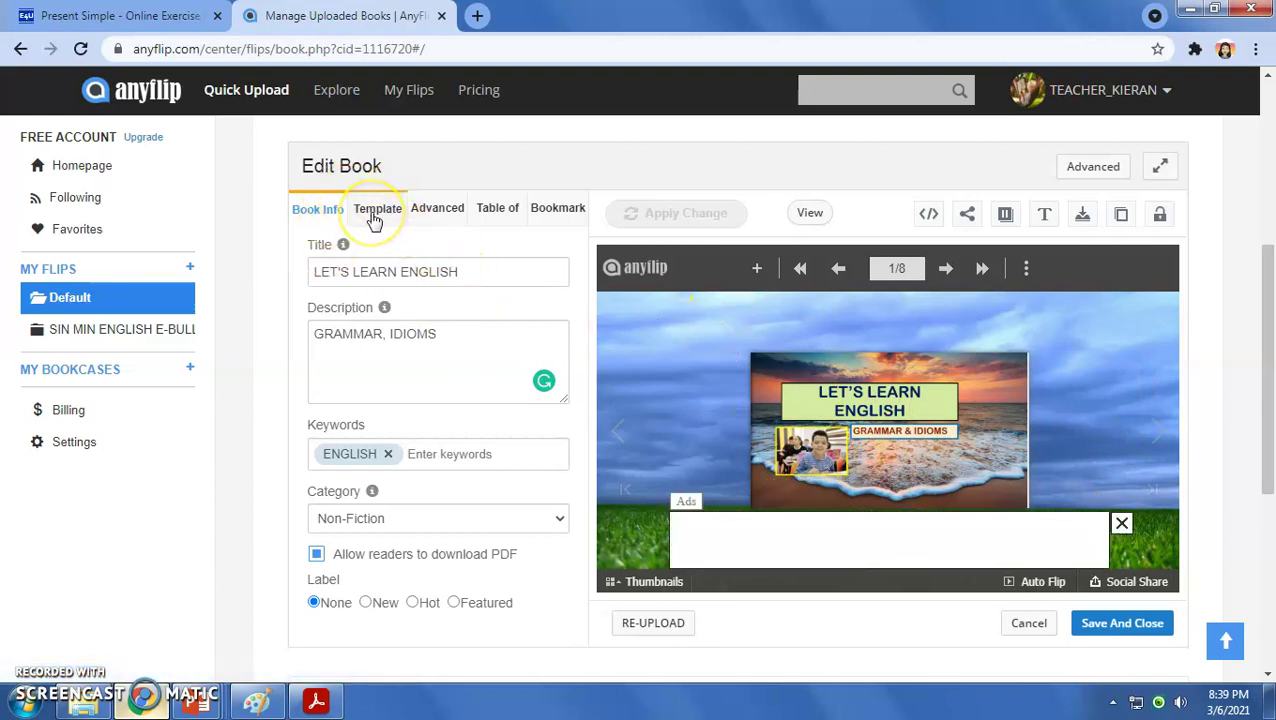
- Apply the Florid template to the flipbook and check its pages in the preview, dismissing the advertisement
click(376, 210)
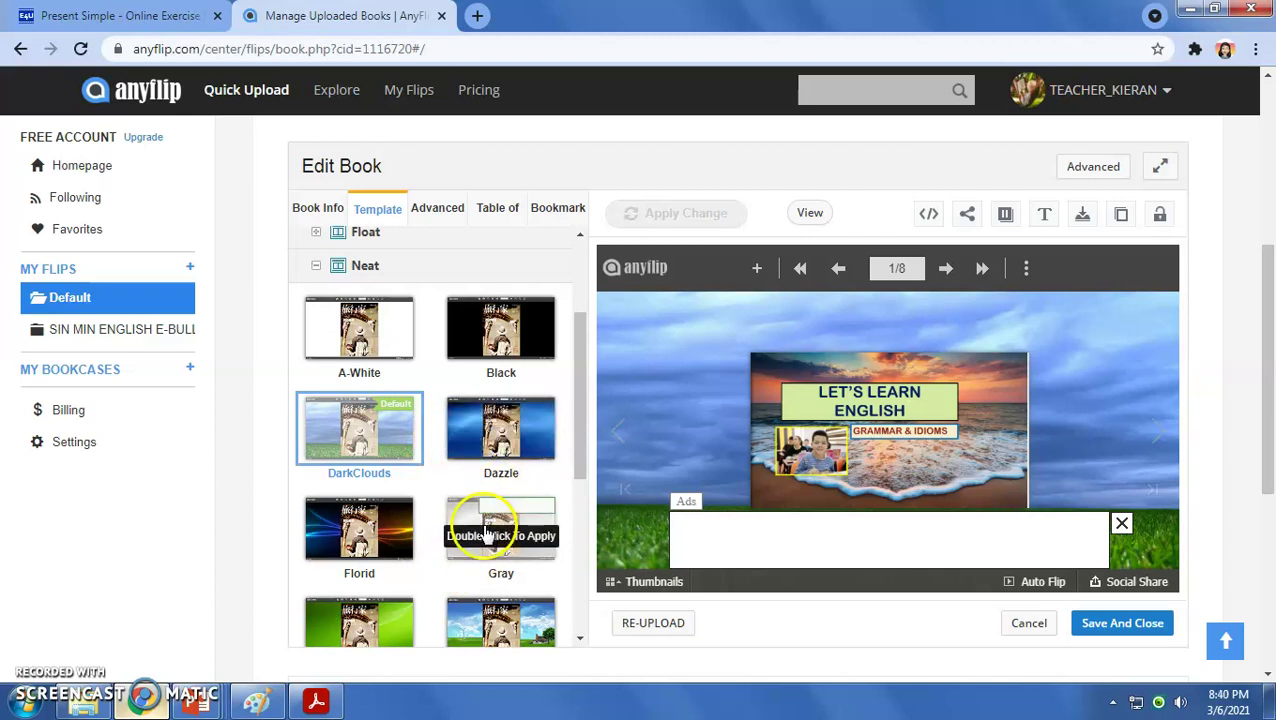
double_click(386, 527)
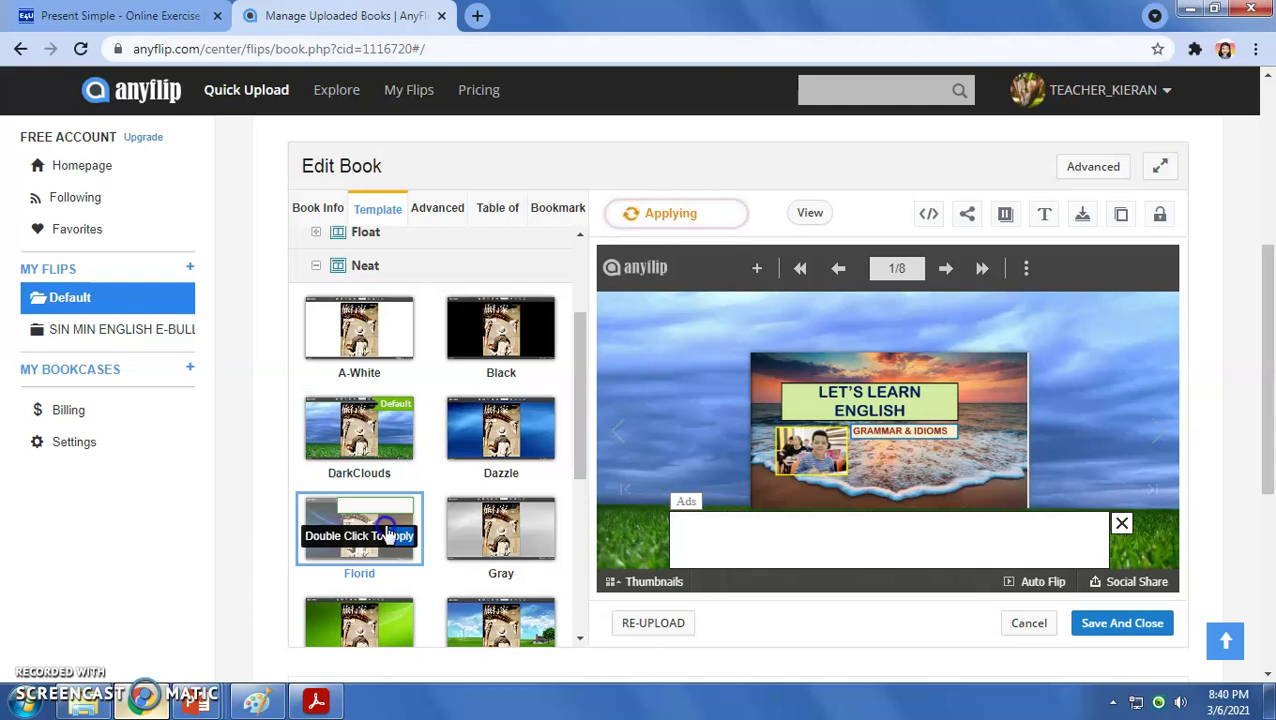
click(666, 220)
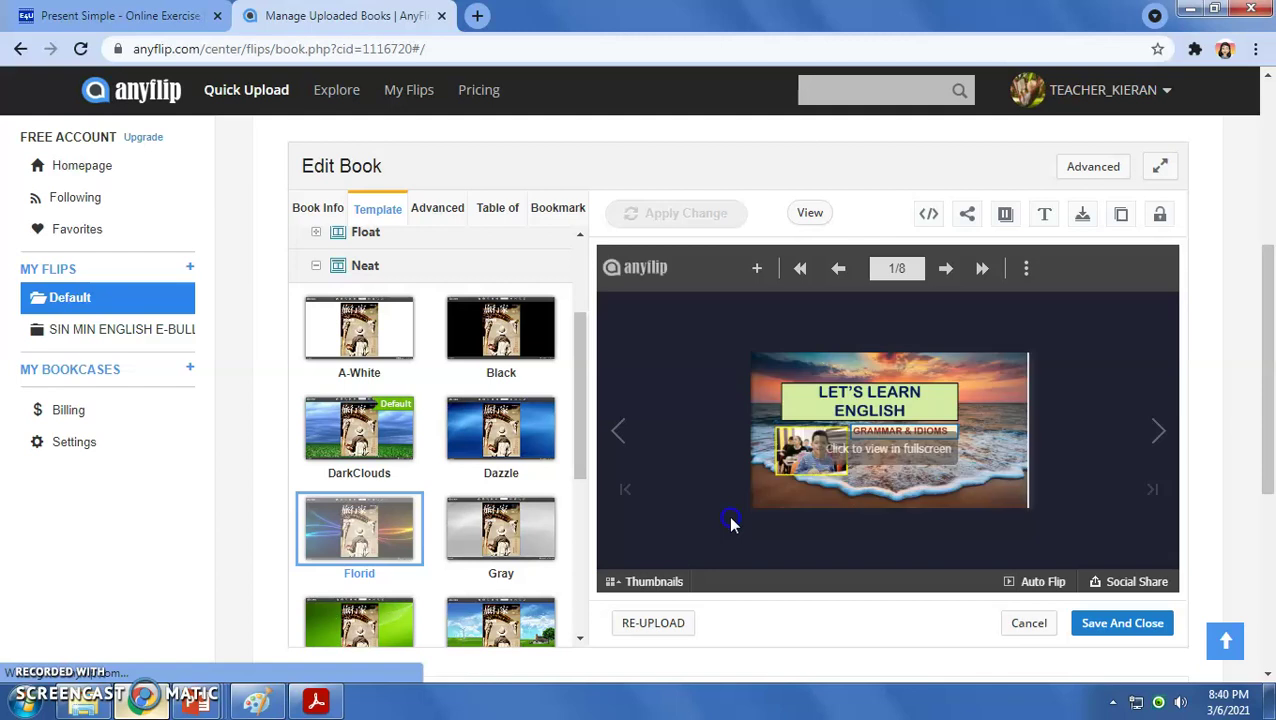
click(1158, 438)
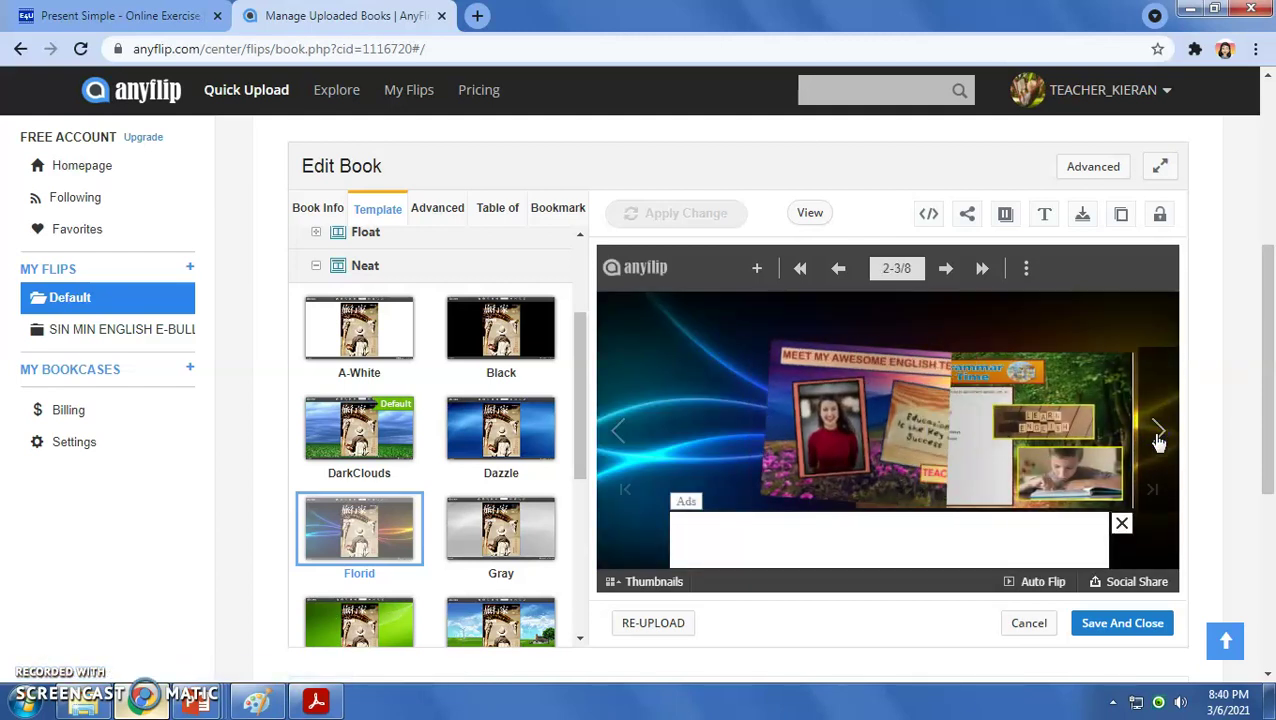
click(617, 432)
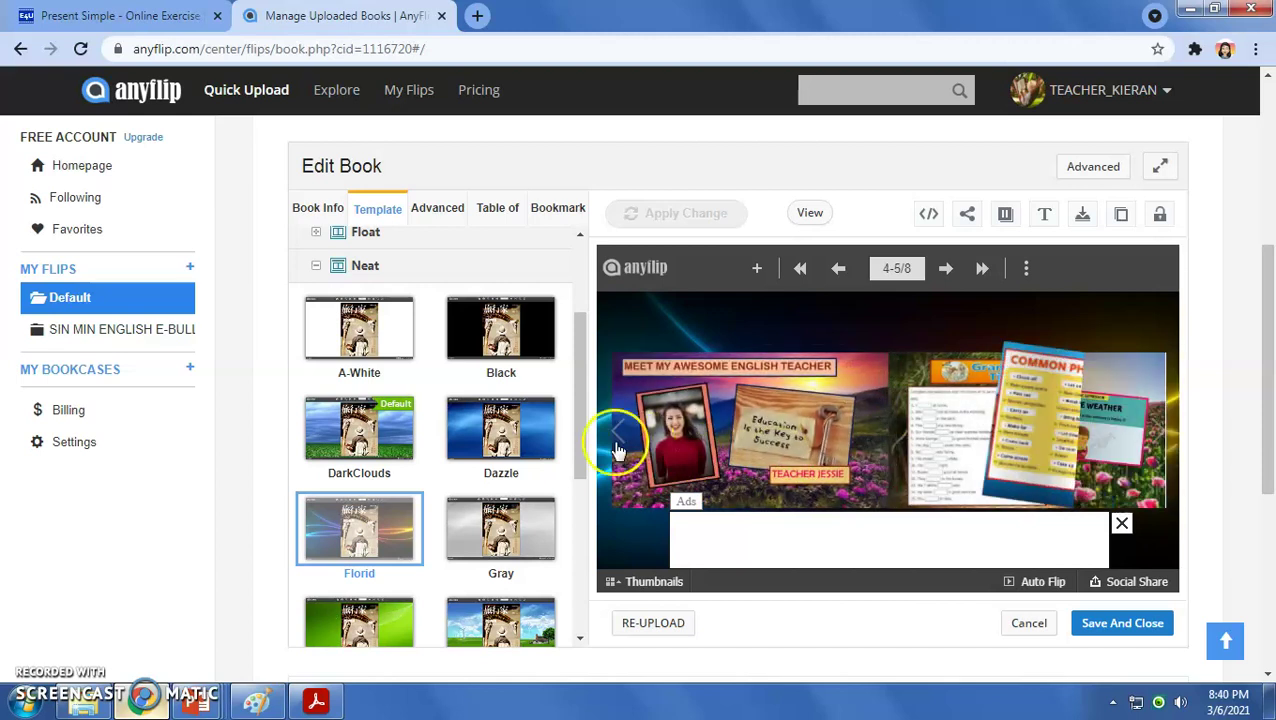
click(1122, 527)
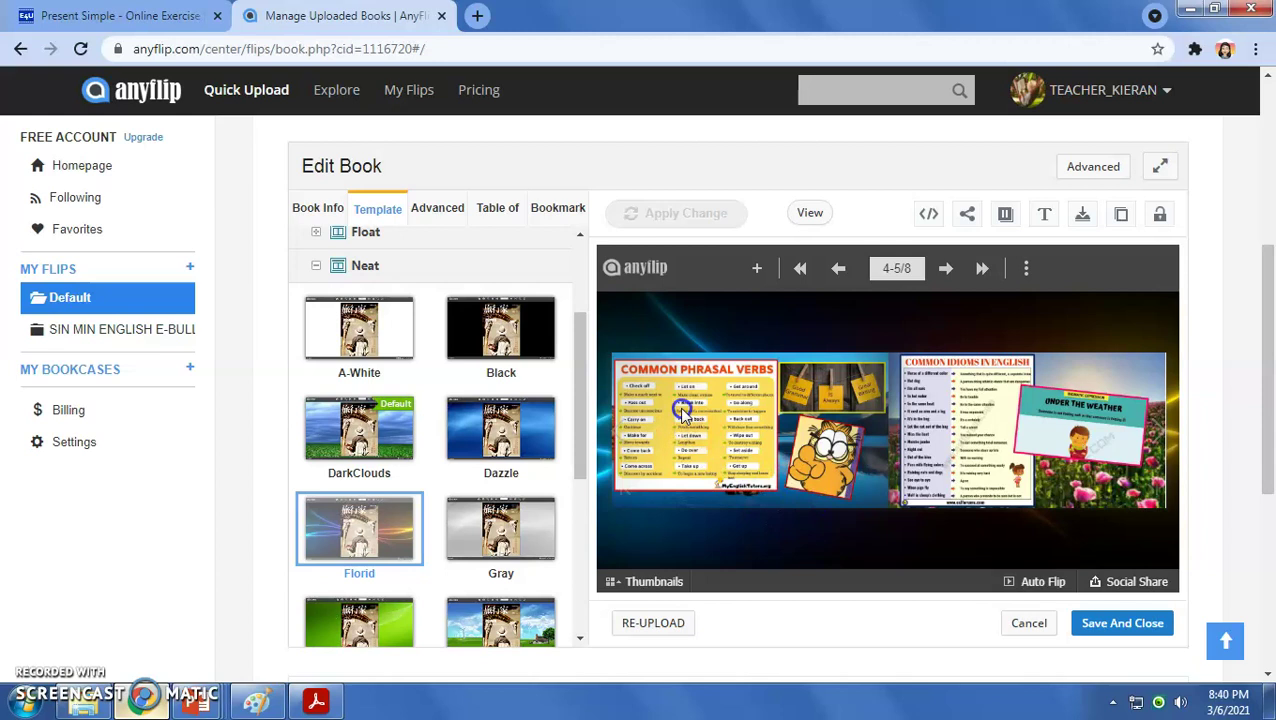
- Open the flipbook's advanced Toolbar Settings and find the Sound Button options
click(437, 209)
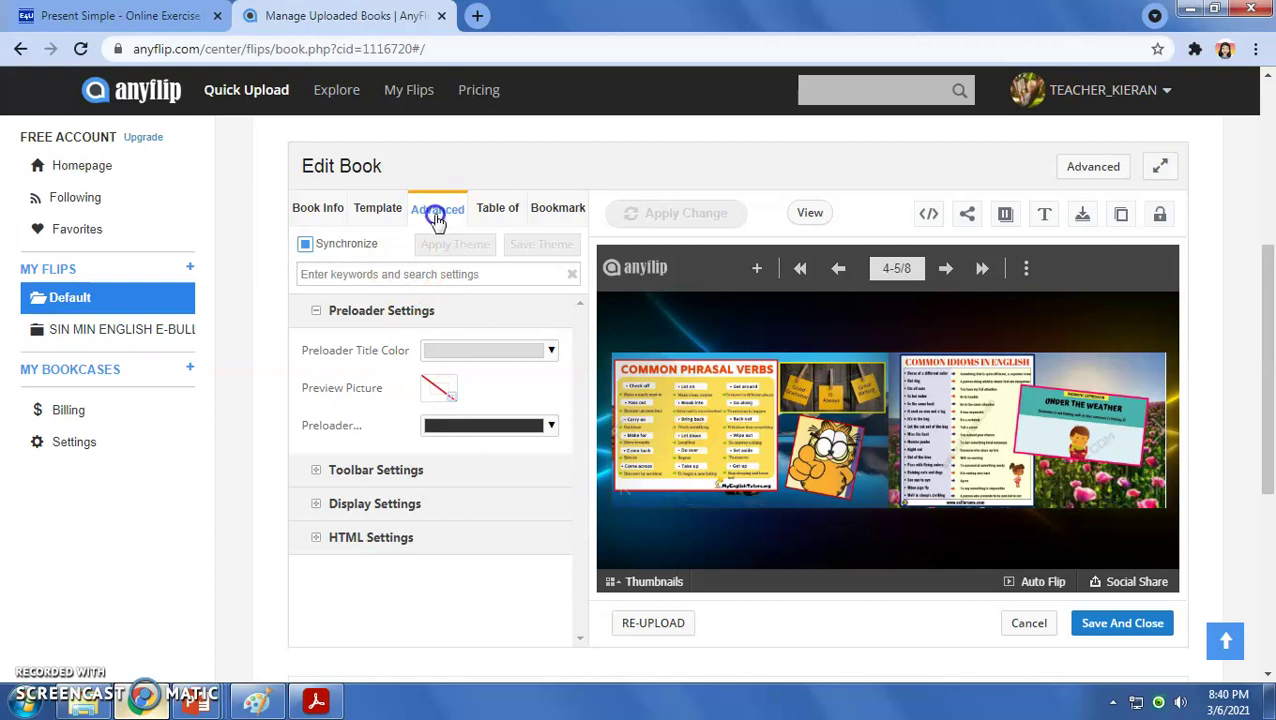
click(393, 398)
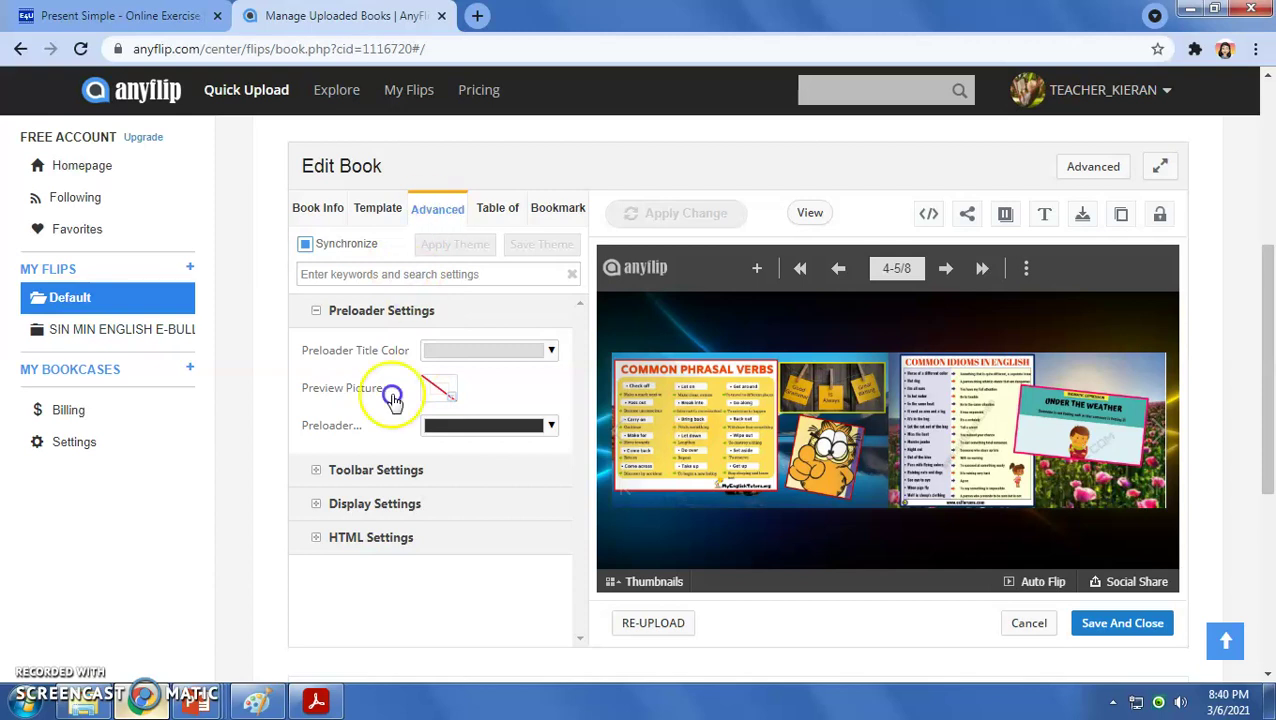
click(388, 474)
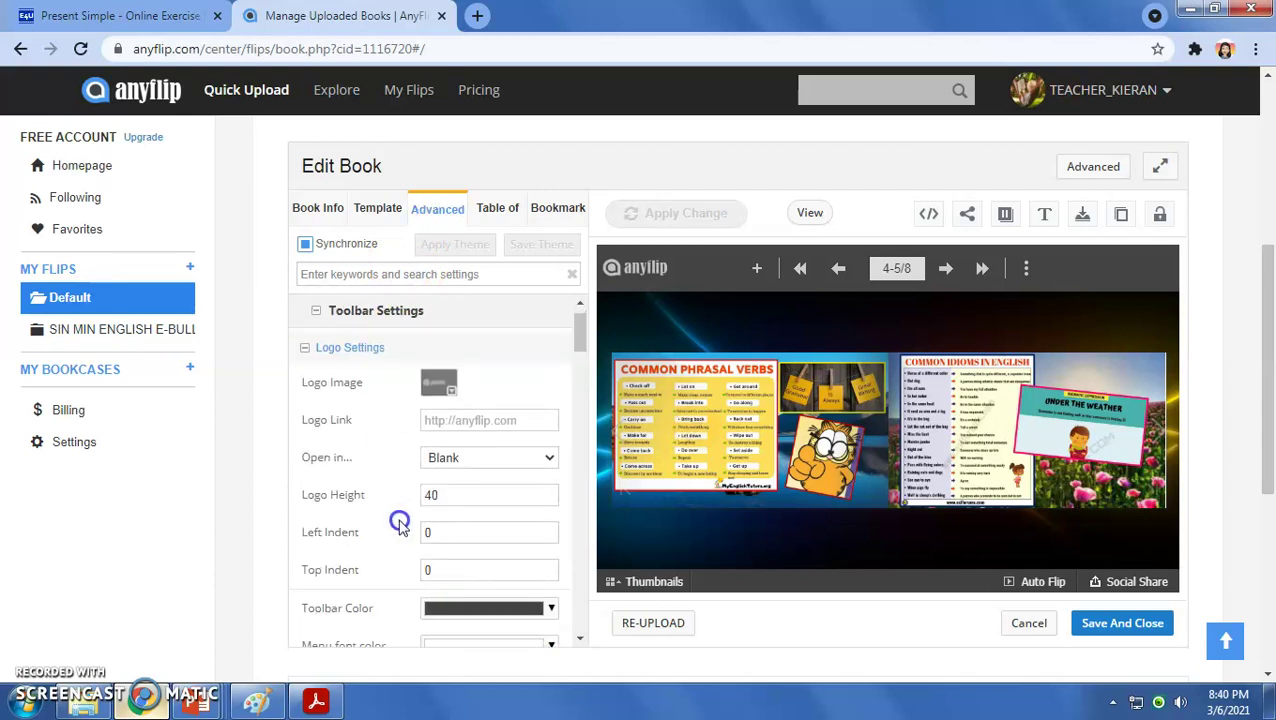
scroll(395, 500, down, 5)
scroll(400, 526, down, 6)
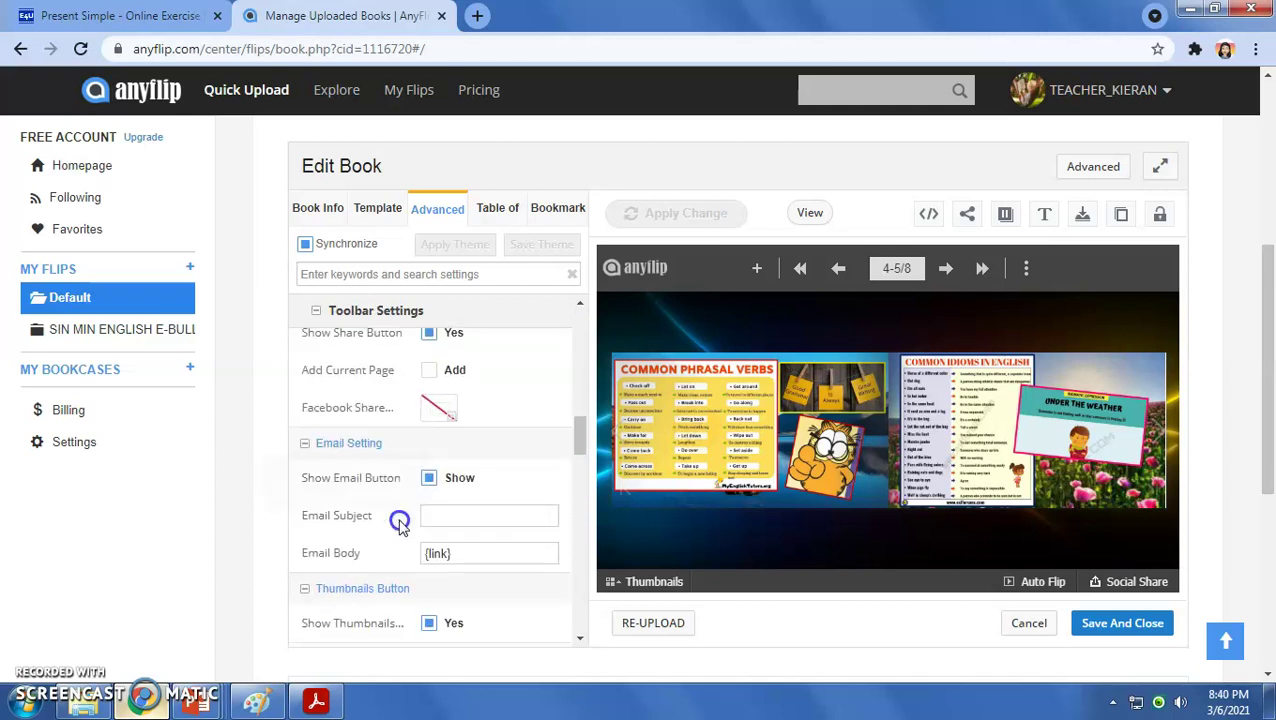
scroll(400, 526, down, 3)
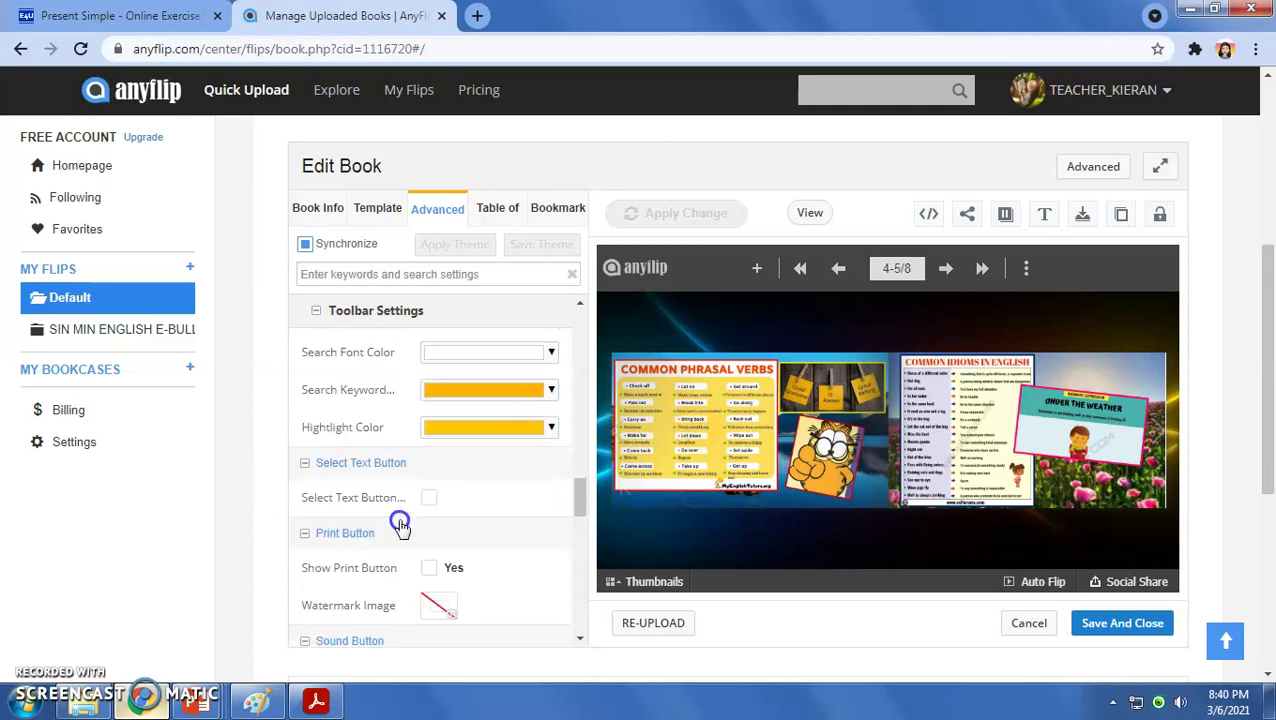
scroll(400, 527, down, 3)
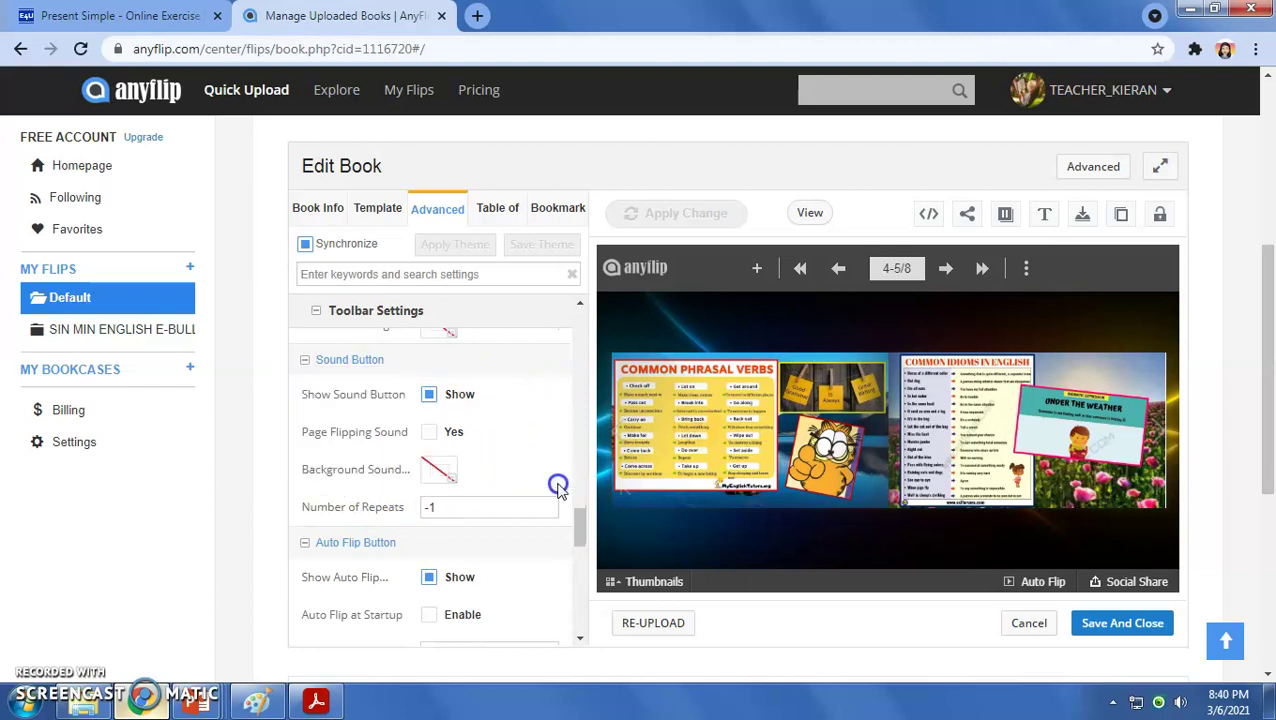
- Set Bailando(Instrumental) from the LET'S LEARN ENGLISH pictures folder as background sound, apply the change and flip to the next pages in the preview
click(453, 484)
click(462, 497)
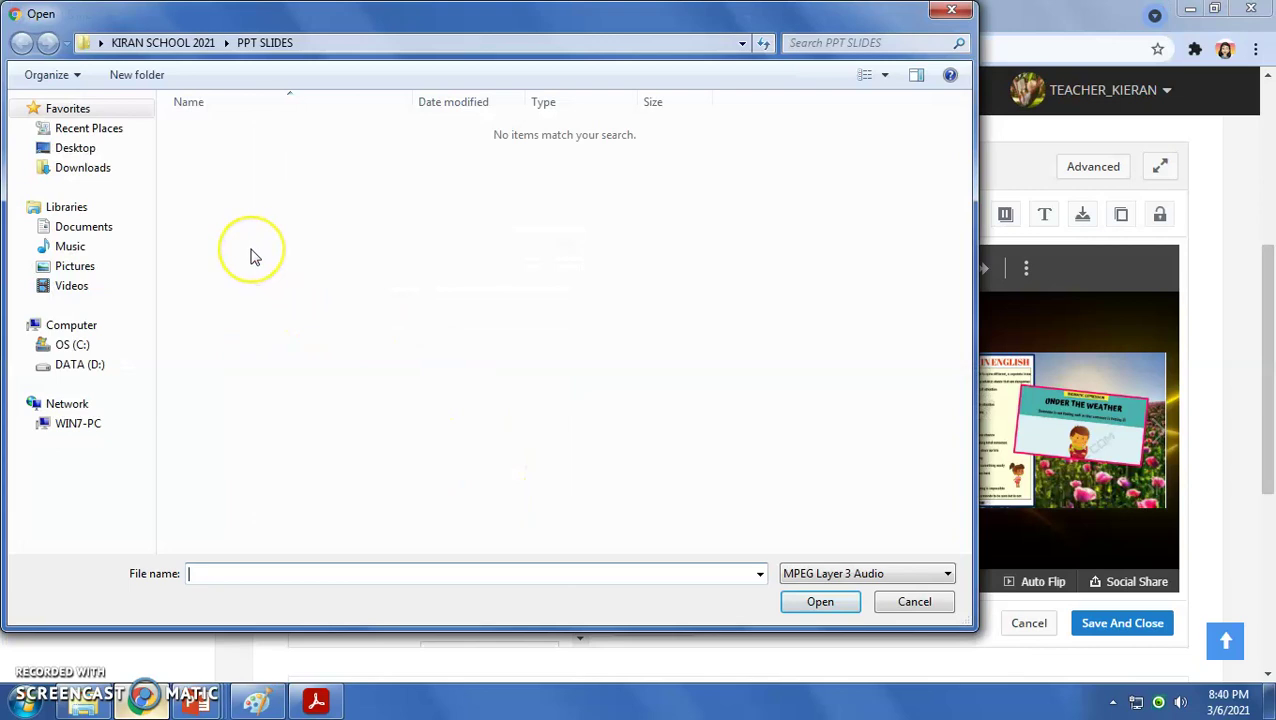
click(85, 147)
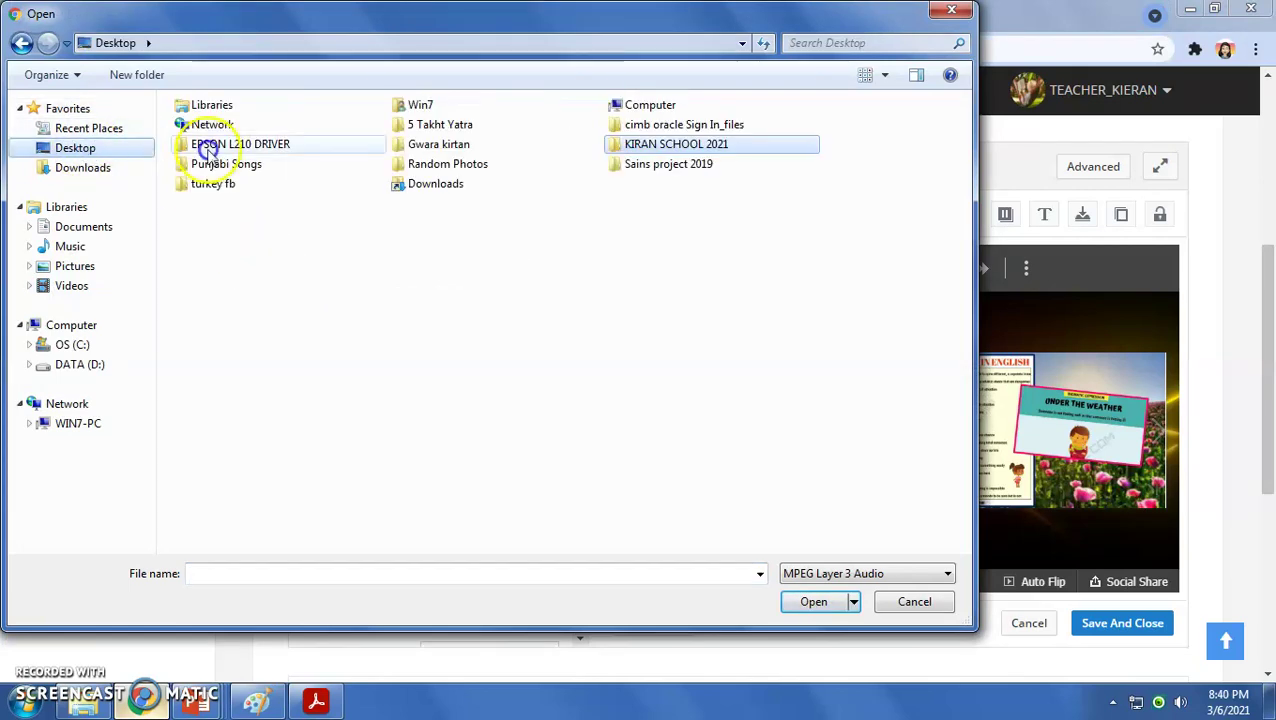
double_click(650, 144)
double_click(418, 268)
double_click(312, 150)
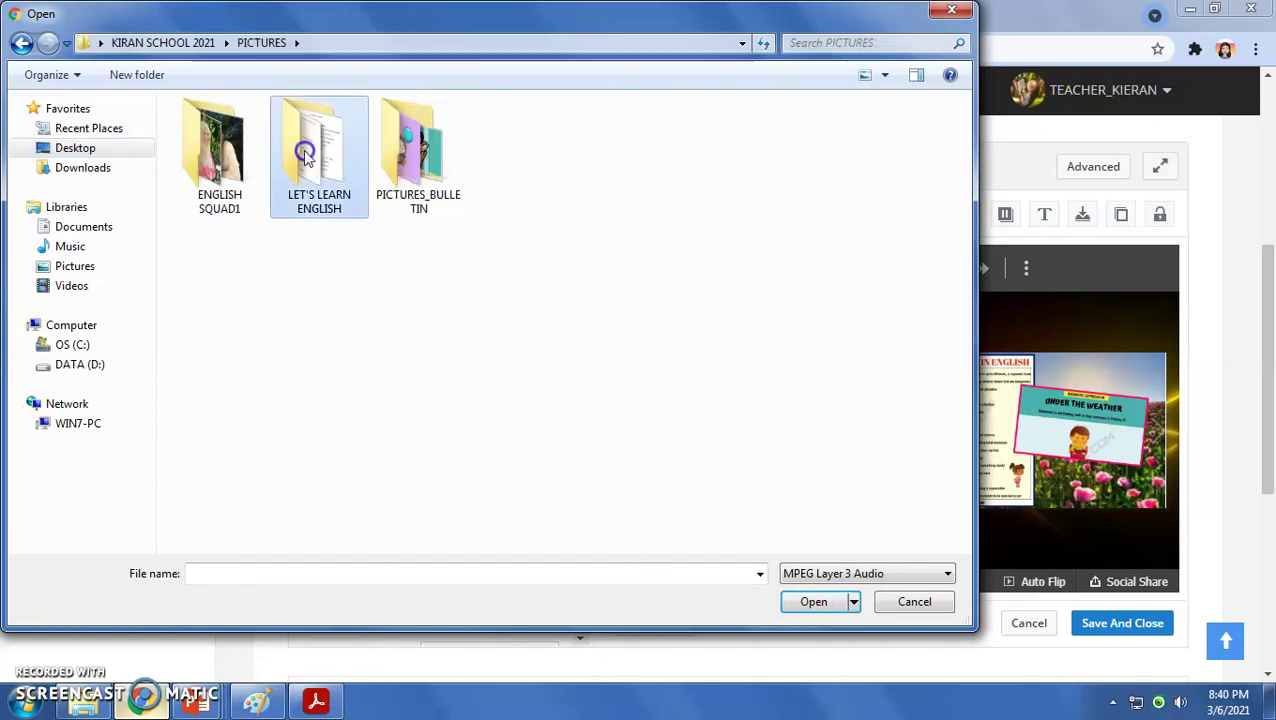
click(228, 150)
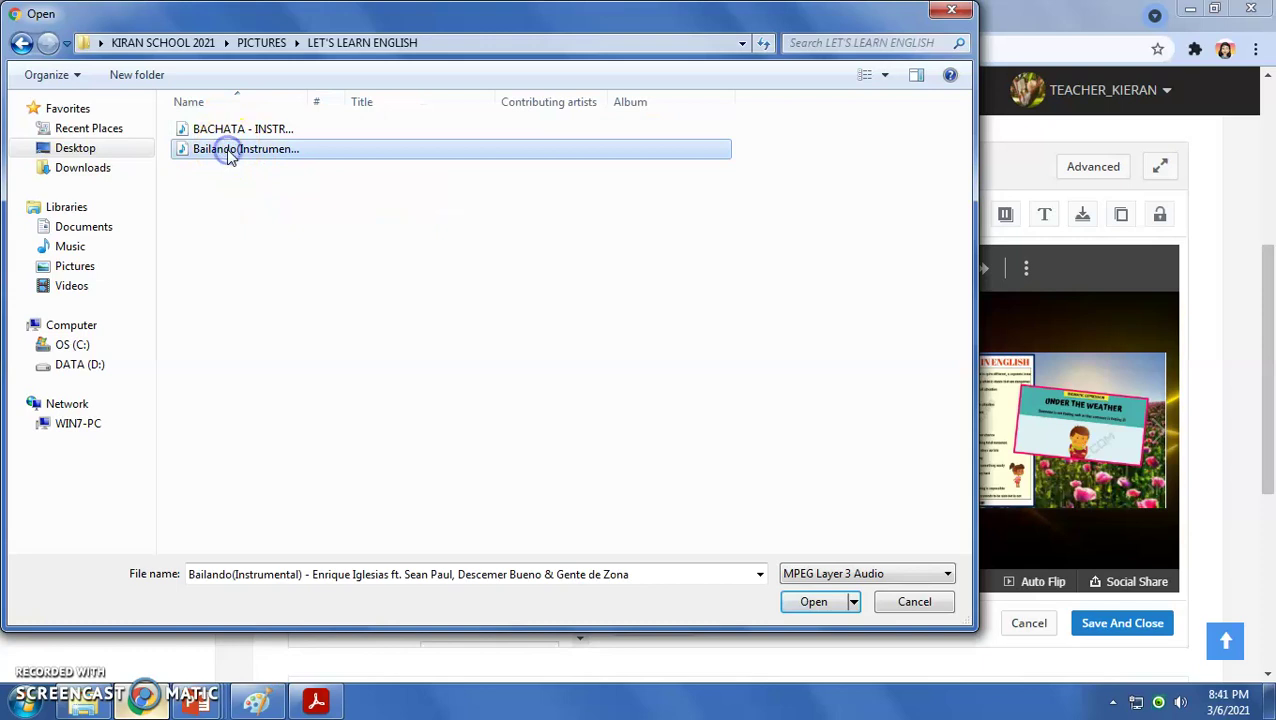
click(815, 604)
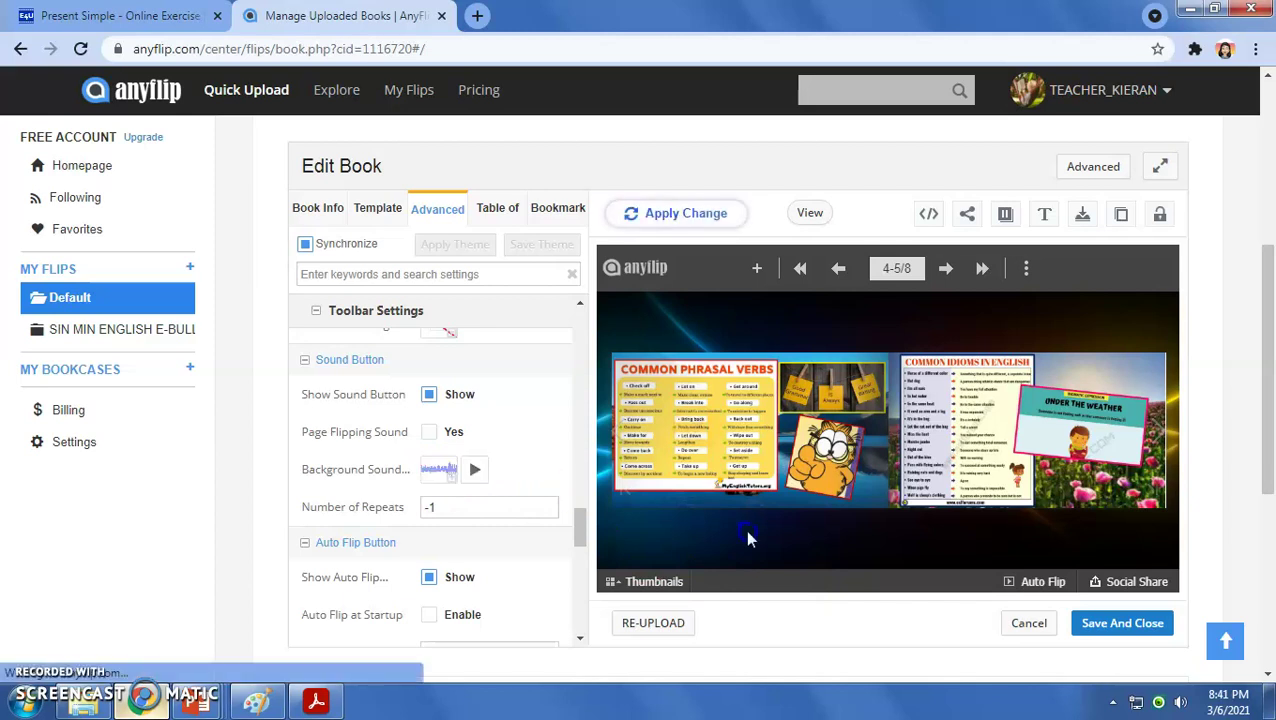
click(676, 216)
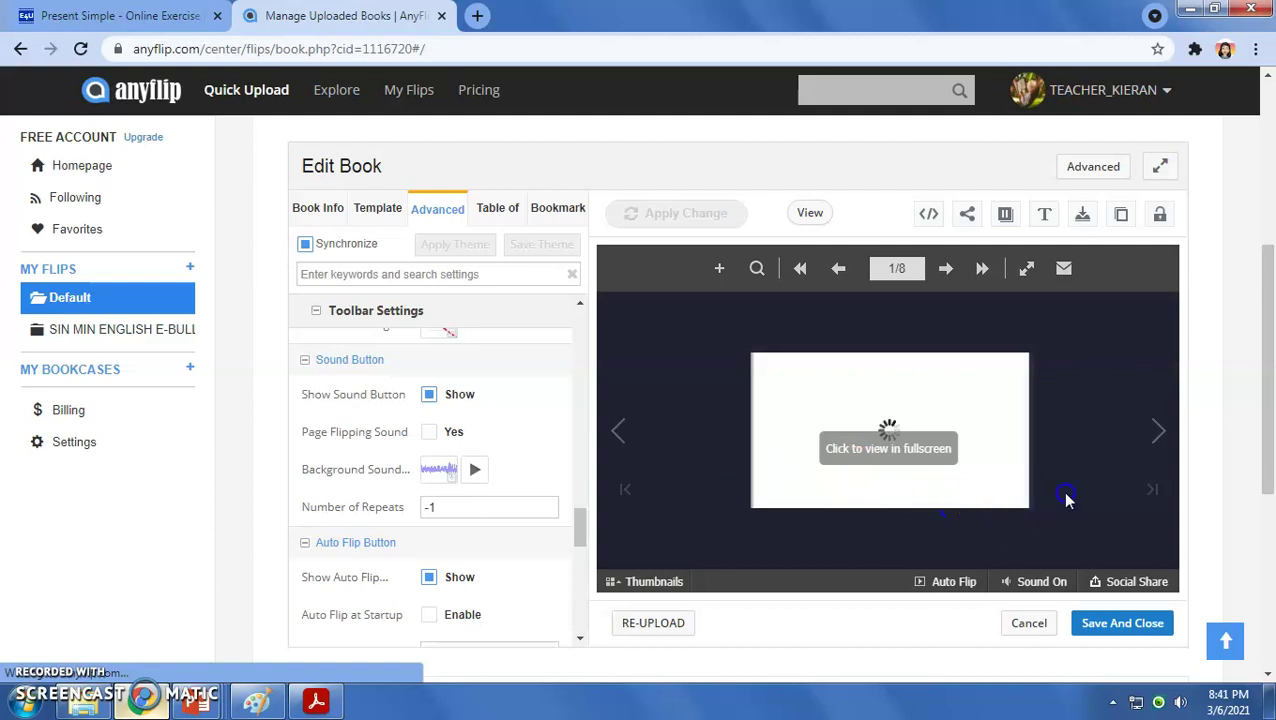
click(1160, 434)
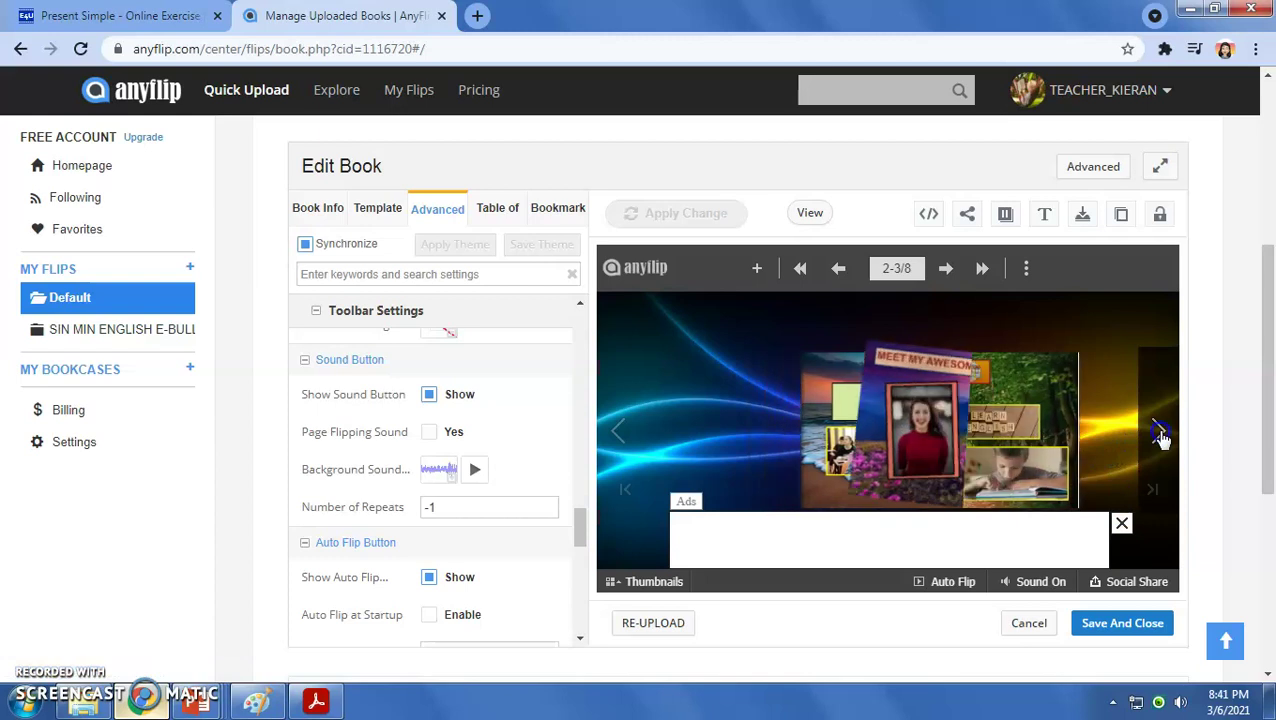
- Check the remaining flipbook pages in the preview through the last page, dismissing the advertisement, and save and close the book
click(1121, 523)
click(1150, 474)
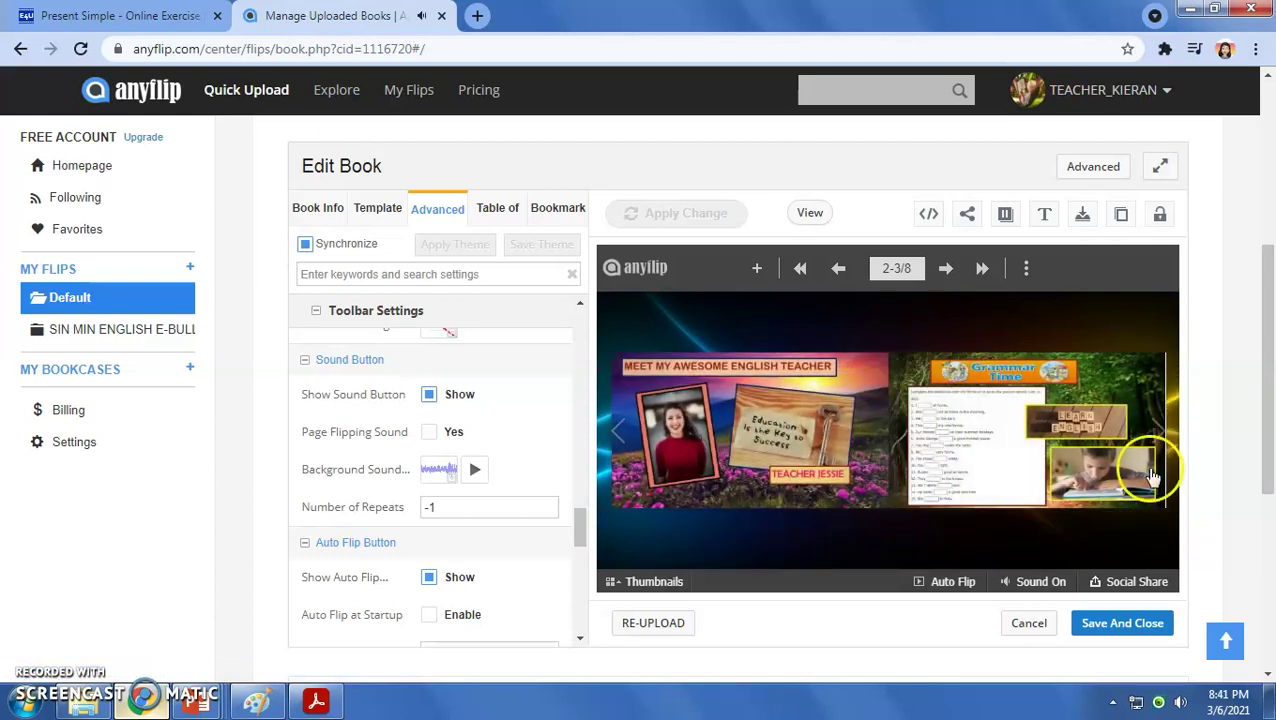
click(1160, 434)
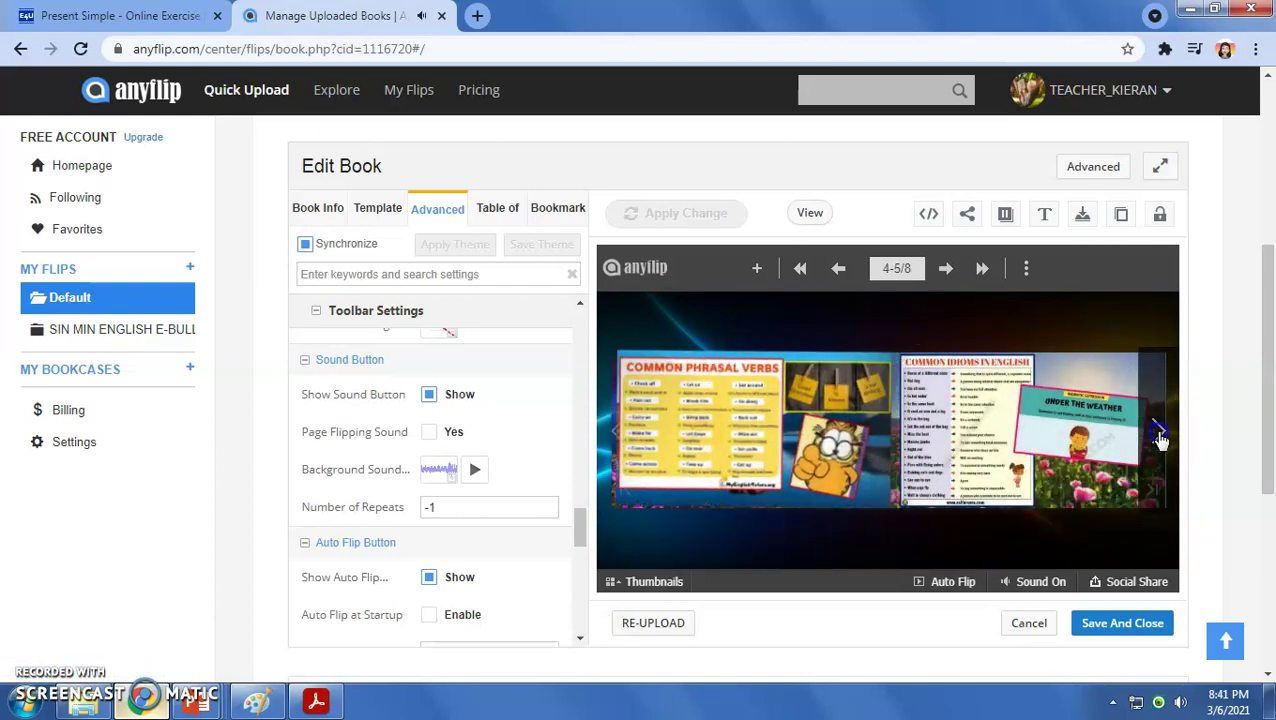
click(1160, 434)
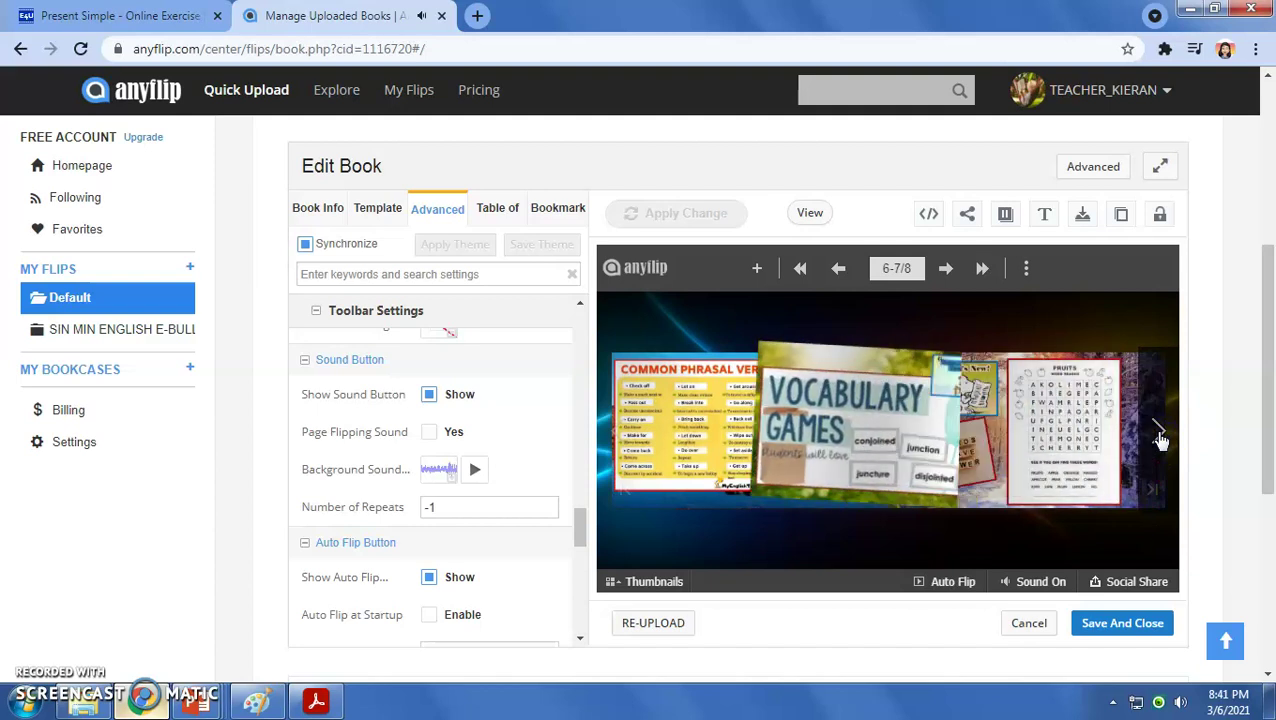
click(1160, 434)
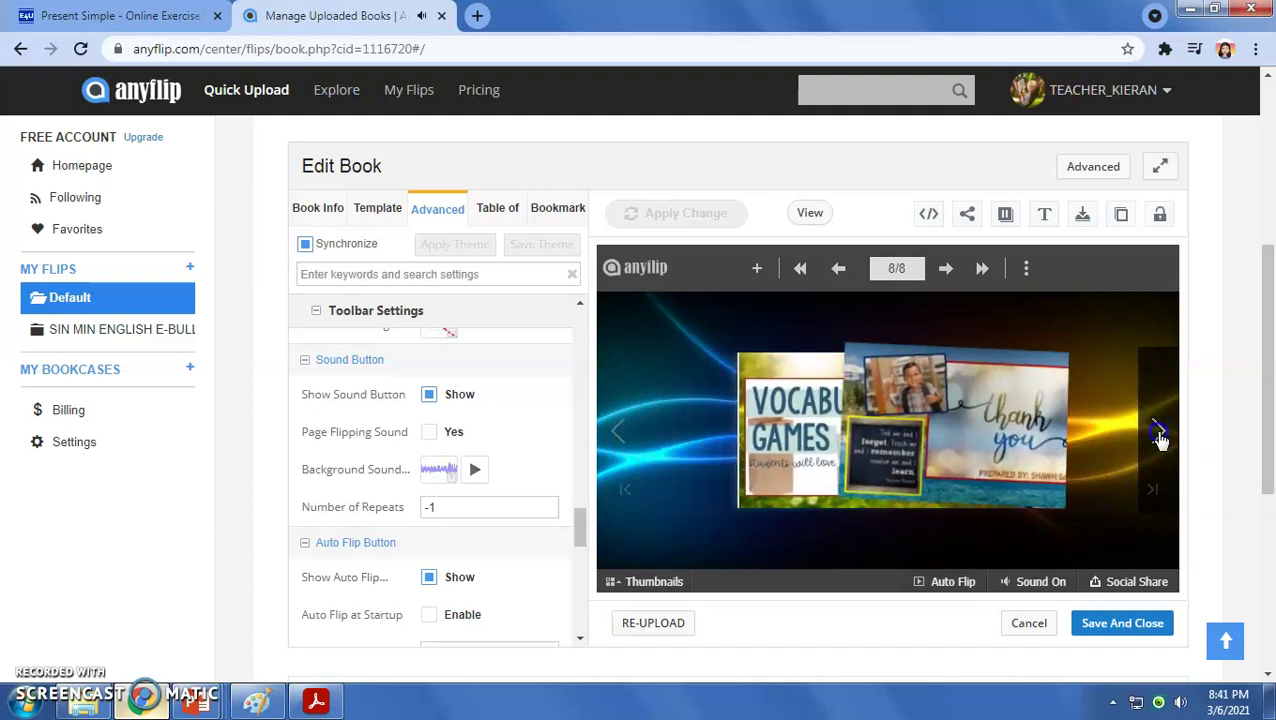
click(703, 431)
click(1098, 631)
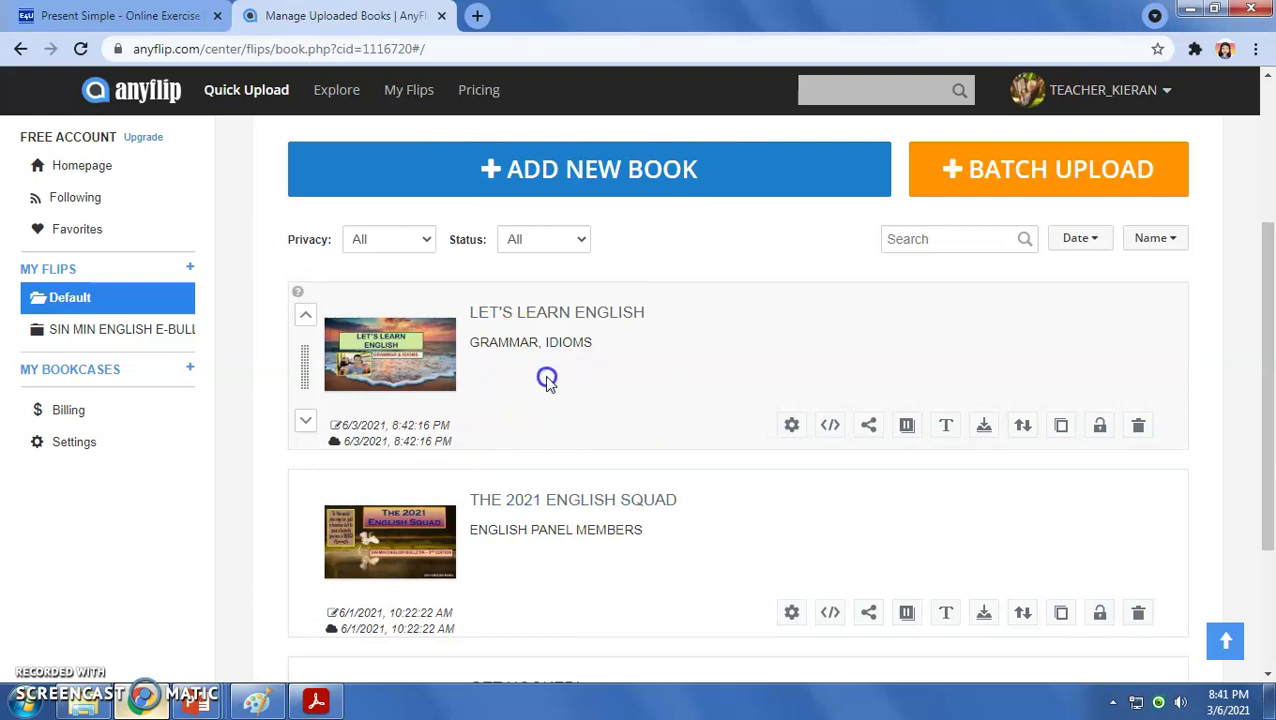
- View the sharing options of the LET'S LEARN ENGLISH book, select its book link and close the dialog
scroll(618, 319, up, 3)
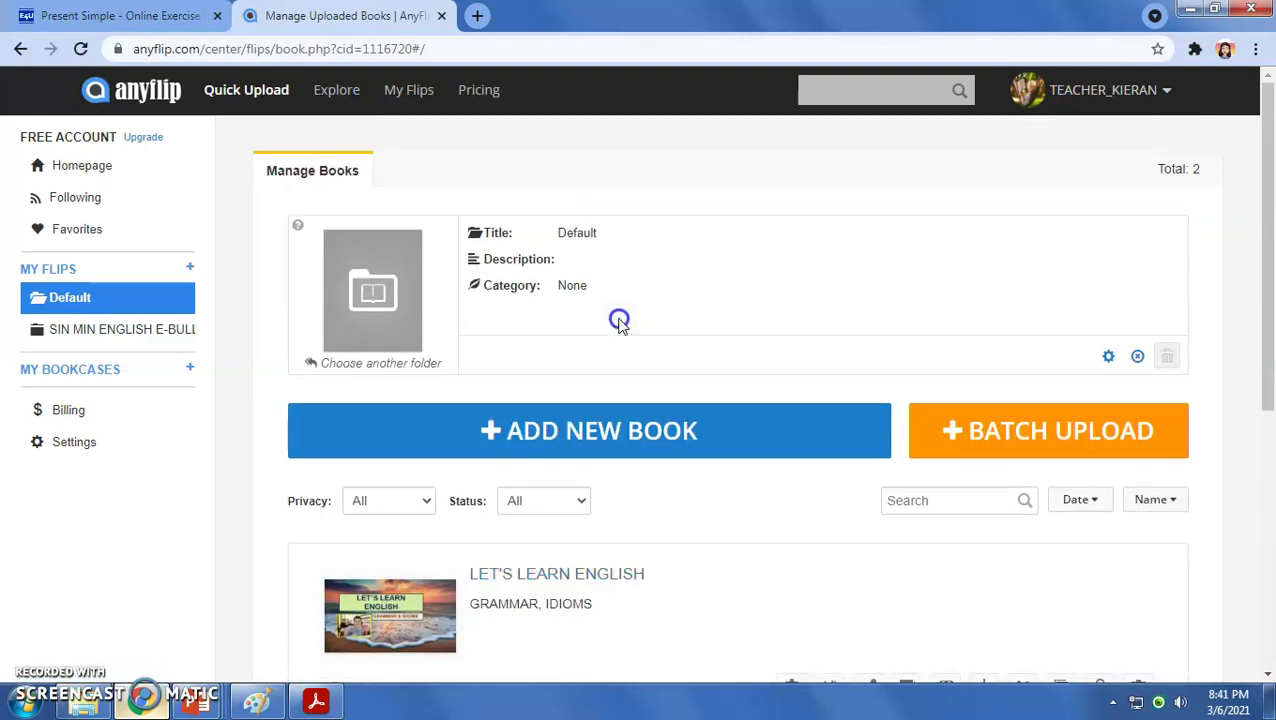
scroll(618, 319, down, 3)
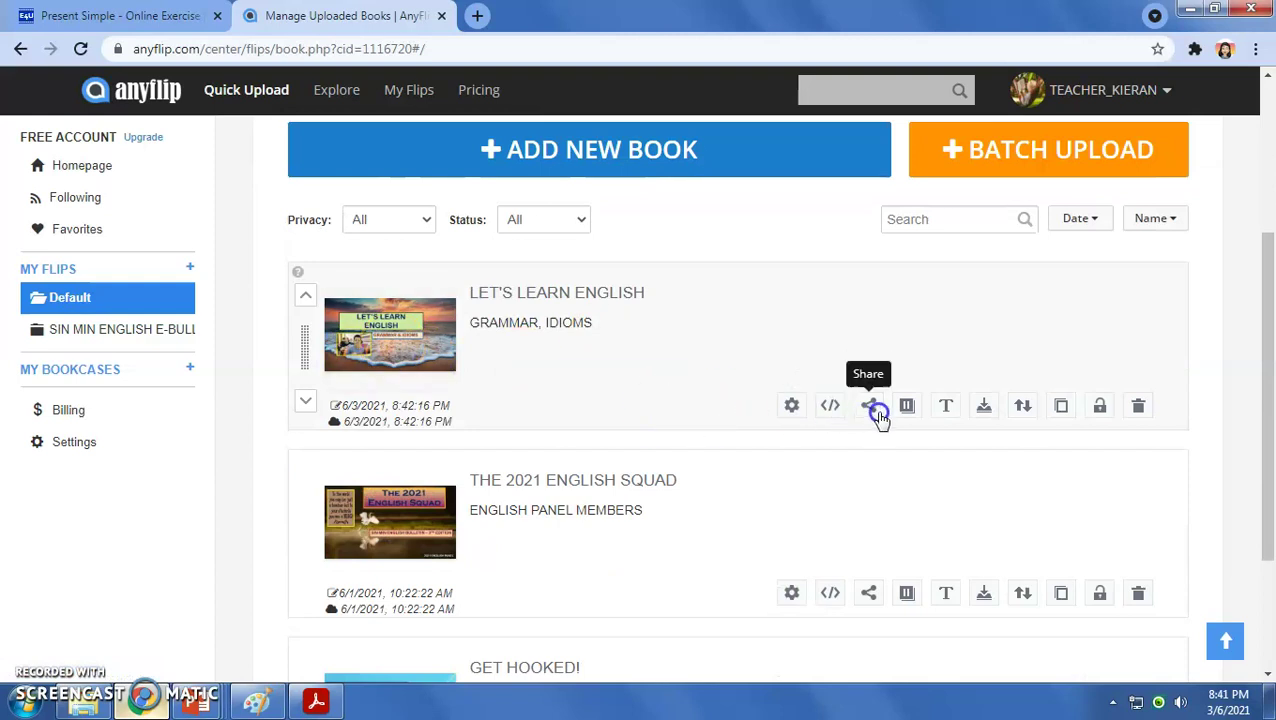
click(867, 405)
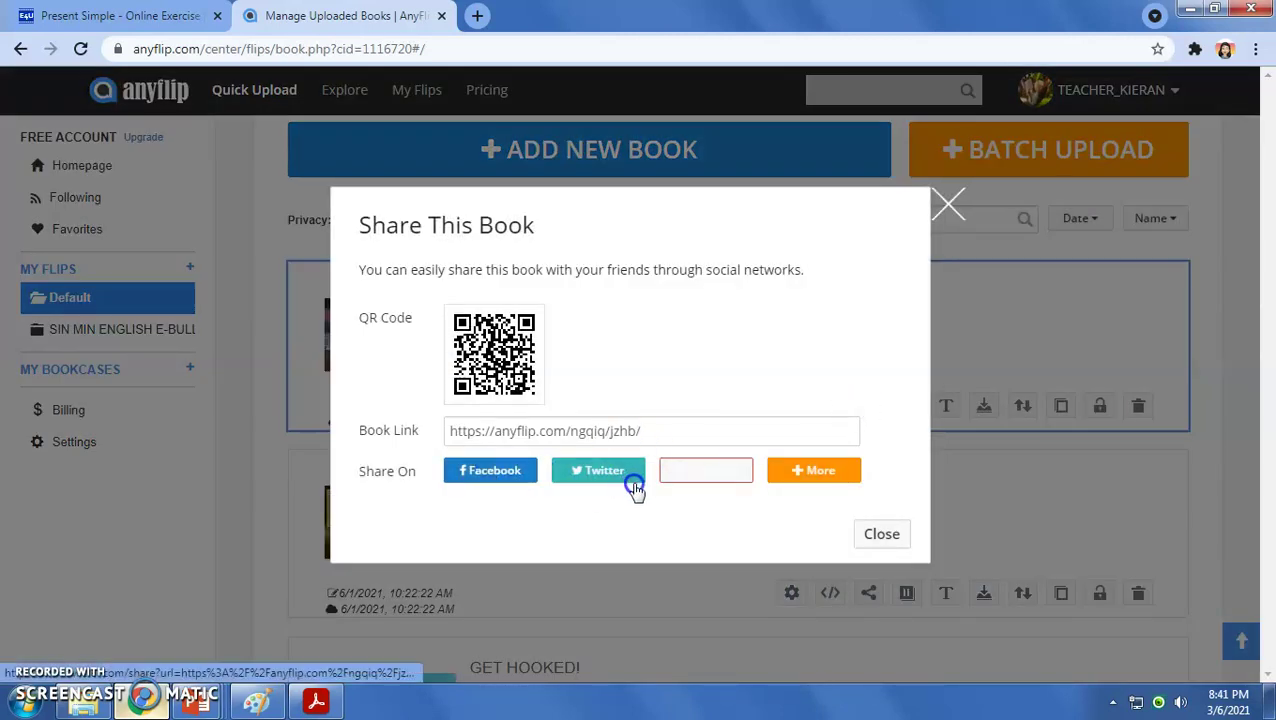
drag(451, 431, 638, 431)
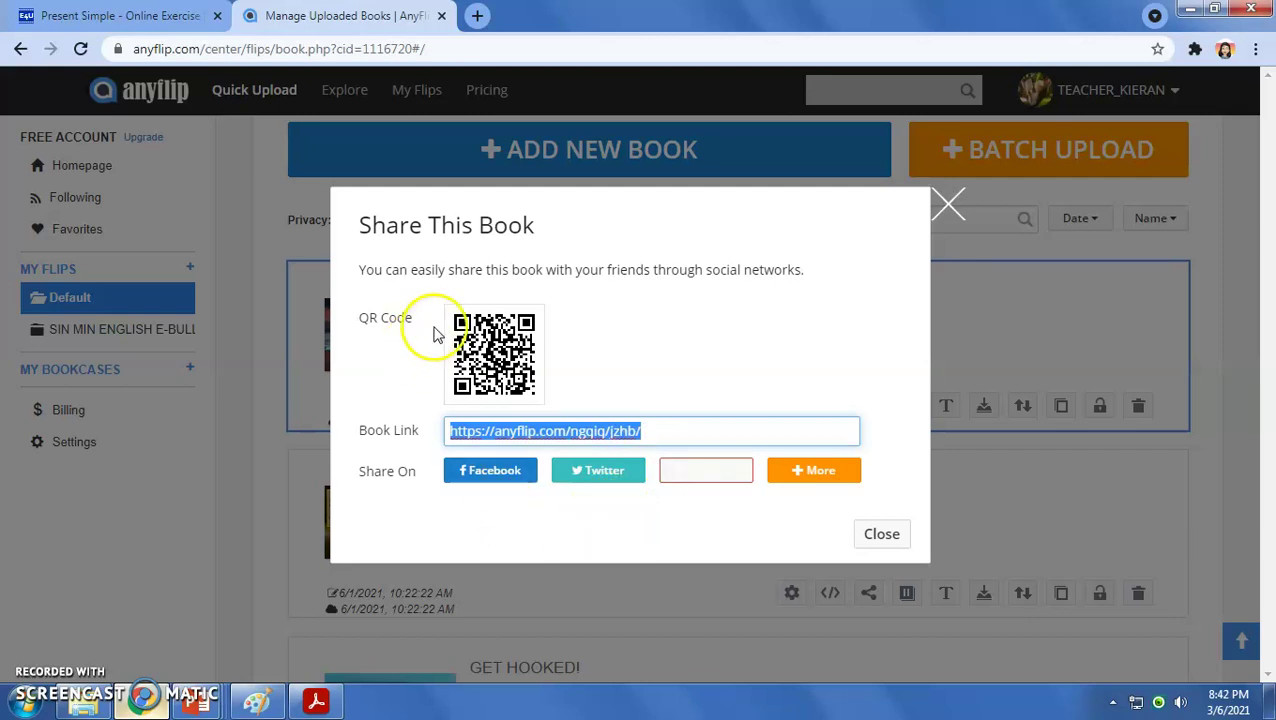
click(881, 535)
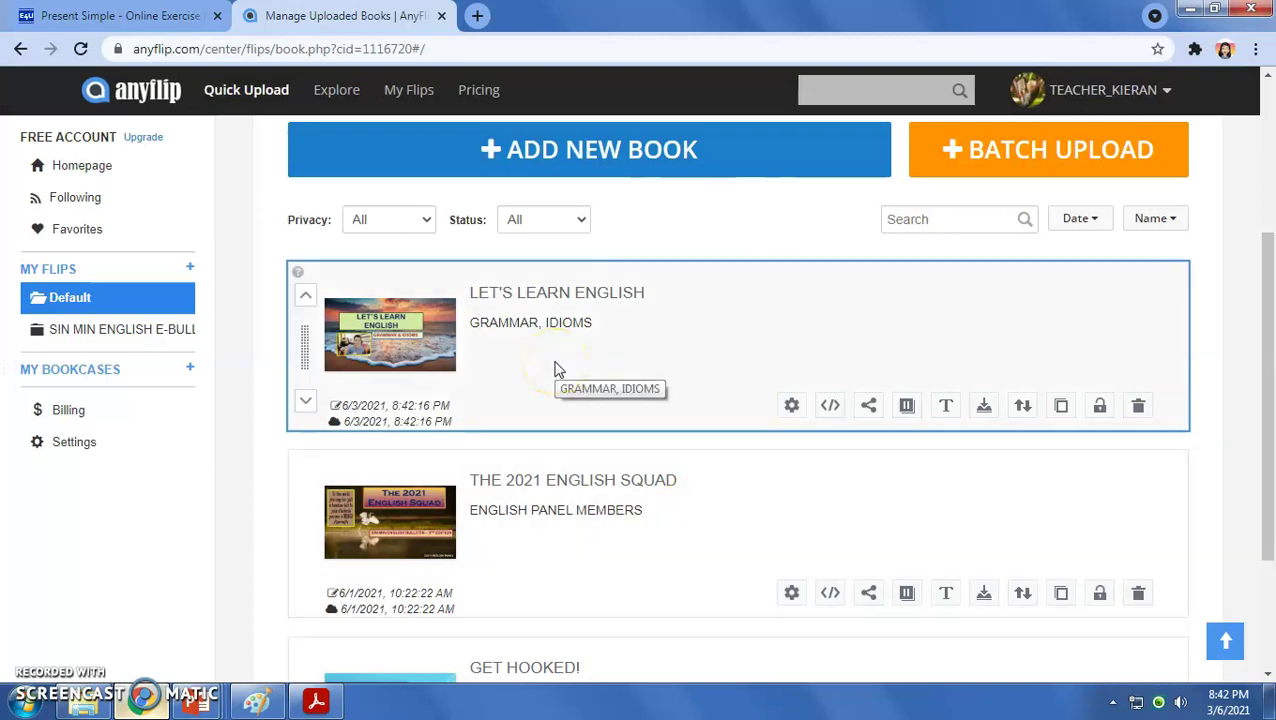
scroll(600, 380, up, 1)
scroll(616, 380, down, 1)
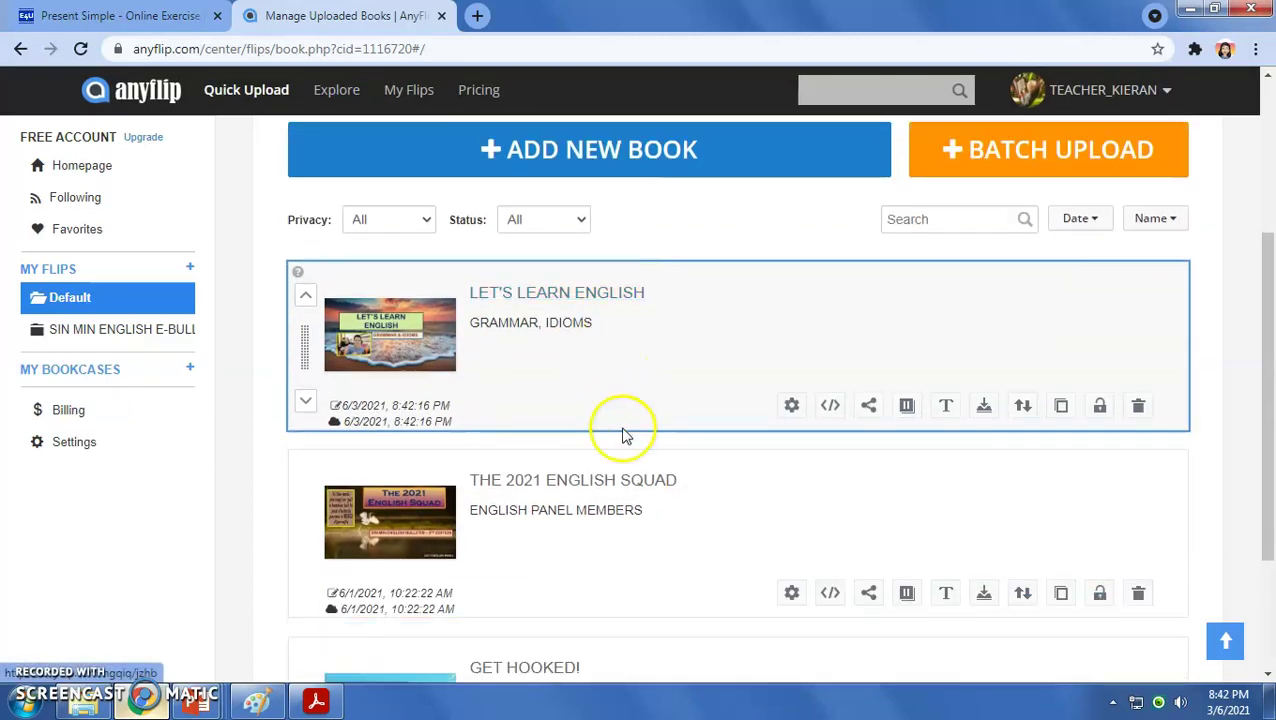
click(574, 398)
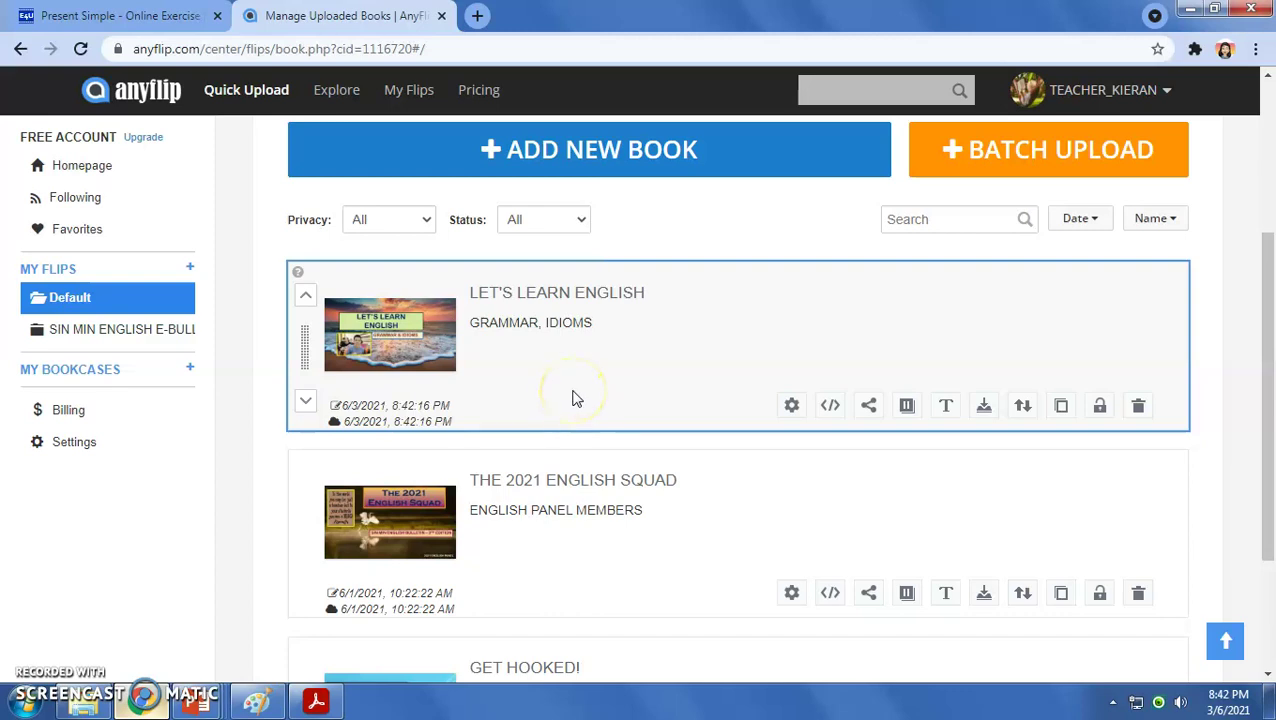